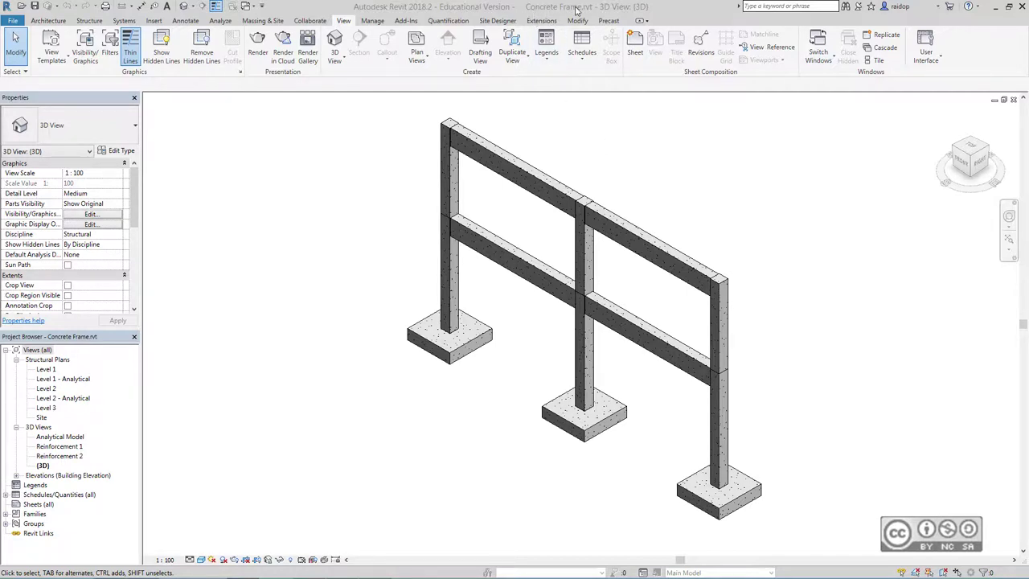
# Step: In Rebar Cover Settings, change the XD1\XC3/4 (C32/40,0.55,320) cover from 35 mm to 30 mm
pyautogui.click(90, 21)
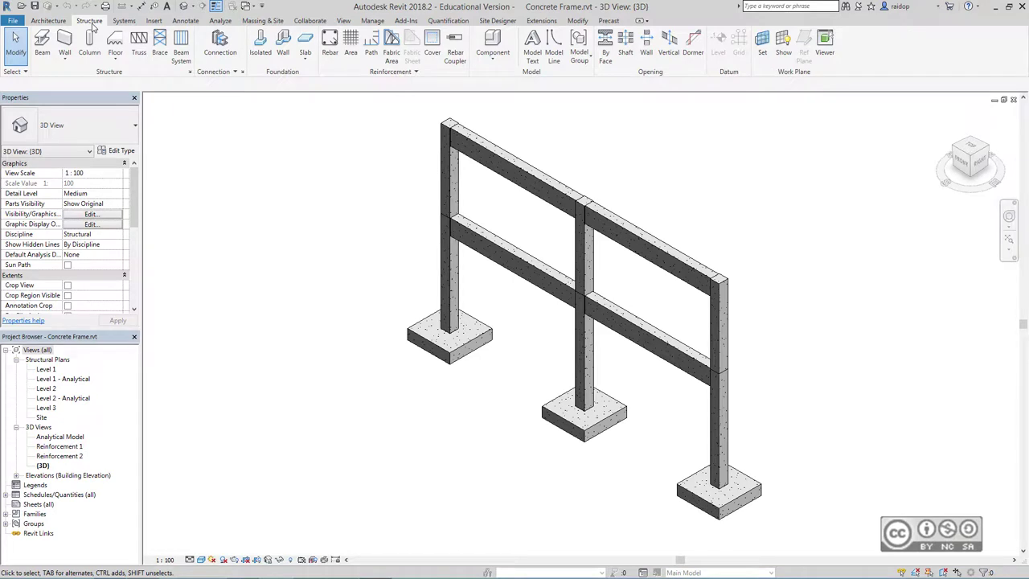
pyautogui.click(410, 74)
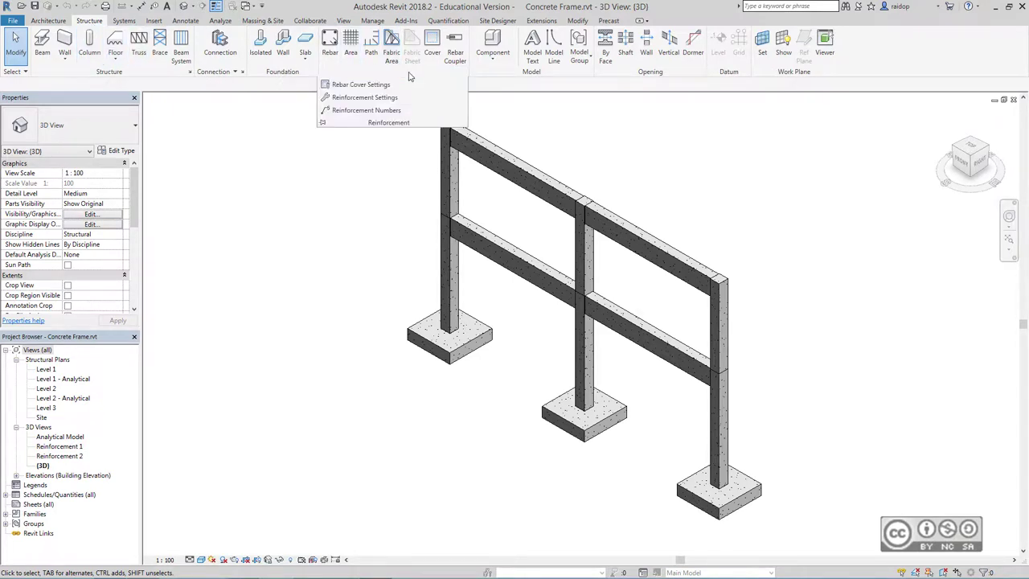
pyautogui.click(365, 85)
pyautogui.moveTo(765, 164); pyautogui.dragTo(528, 121)
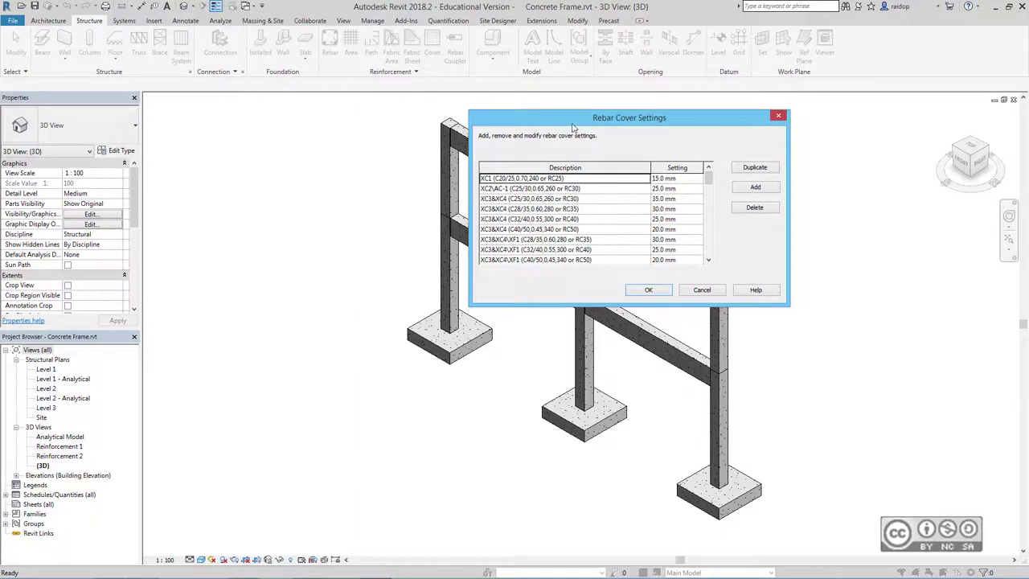
pyautogui.moveTo(709, 180); pyautogui.dragTo(711, 198)
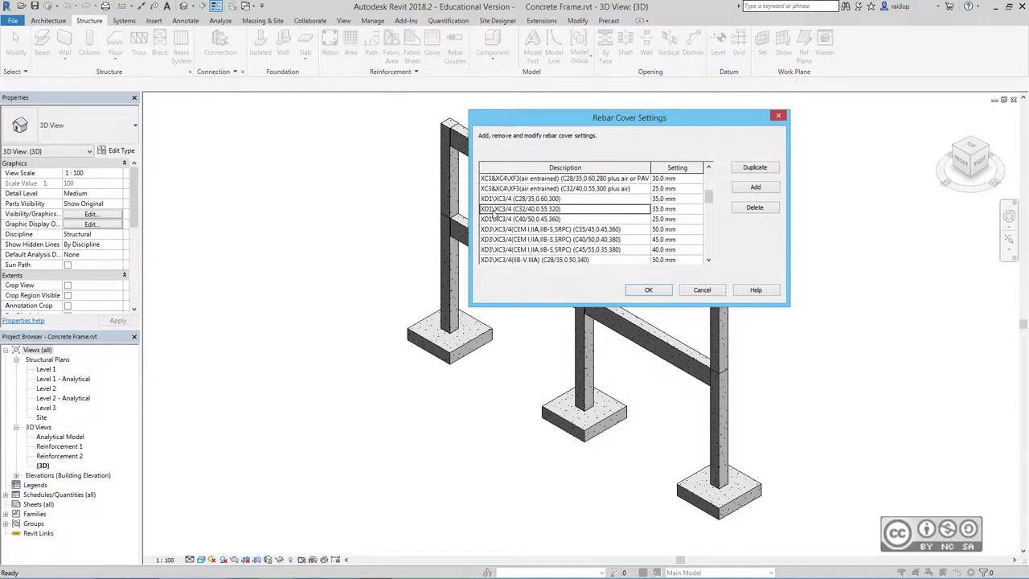
pyautogui.click(493, 208)
pyautogui.write('30')
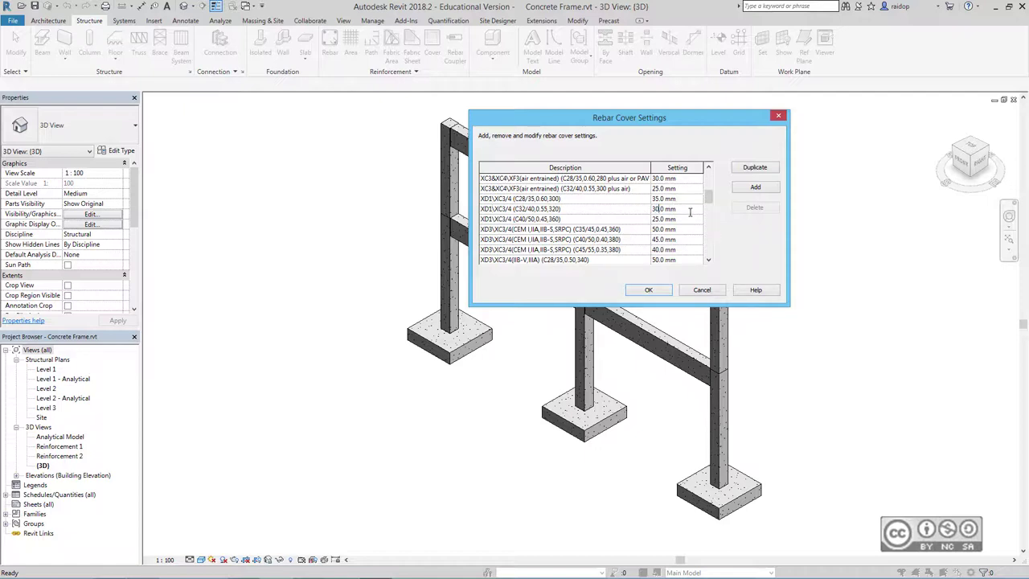
pyautogui.click(648, 291)
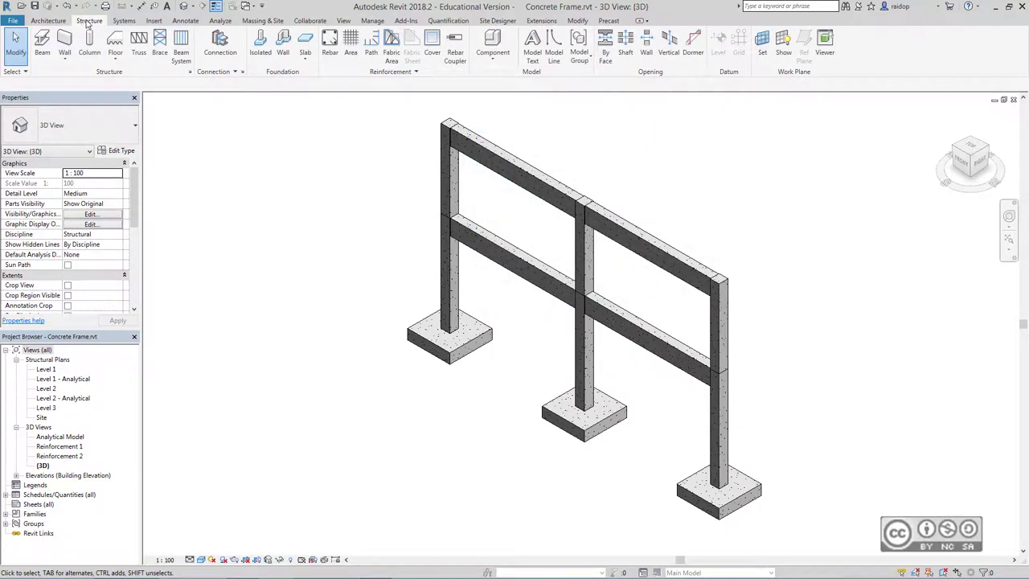
# Step: Assign XD1\XC3/4 (C32/40,0.55,320) <30 mm> cover to all four beams using Pick Elements
pyautogui.click(434, 49)
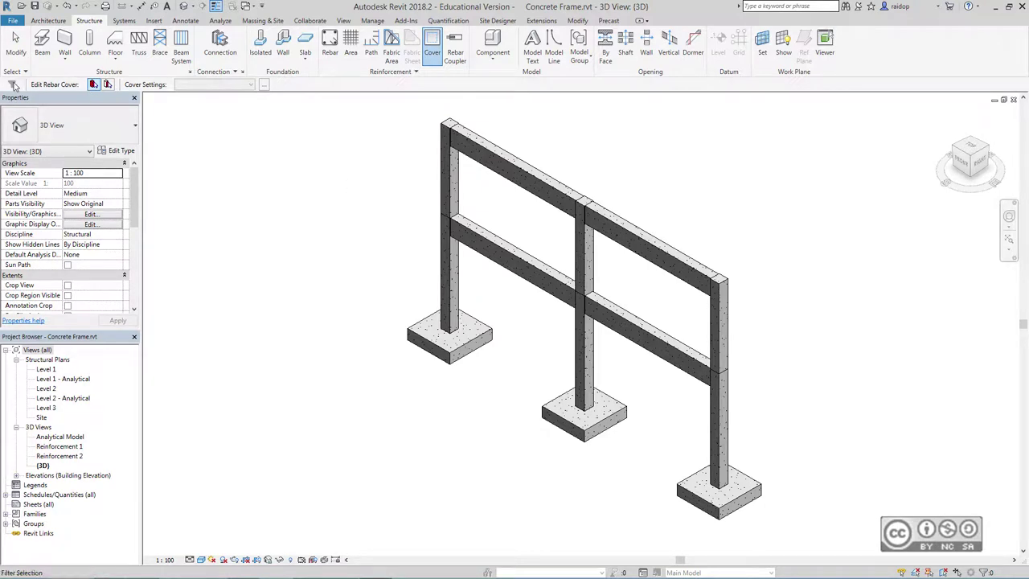
pyautogui.click(94, 85)
pyautogui.click(661, 257)
pyautogui.click(527, 181)
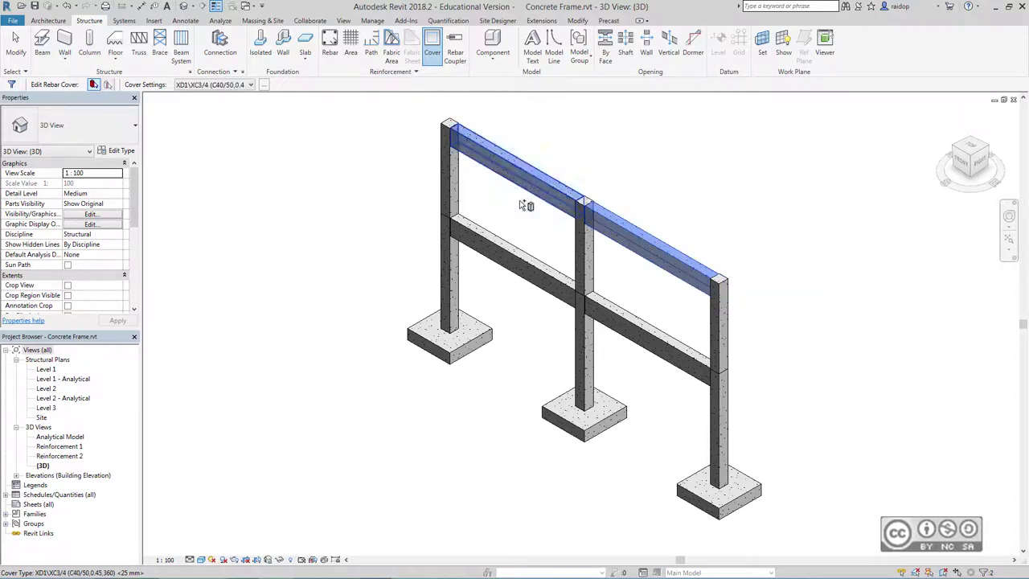
pyautogui.click(527, 261)
pyautogui.click(651, 330)
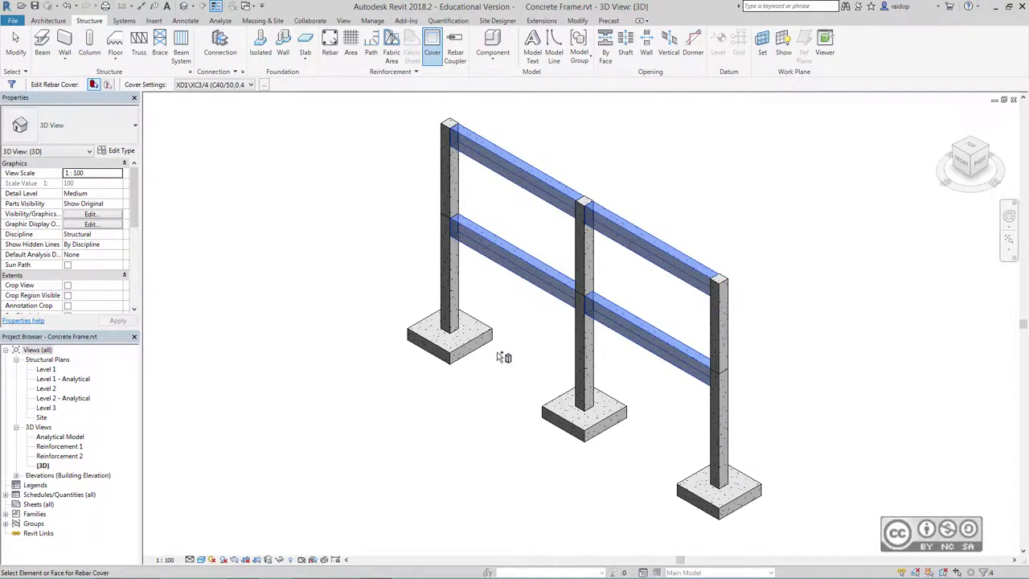
pyautogui.click(108, 85)
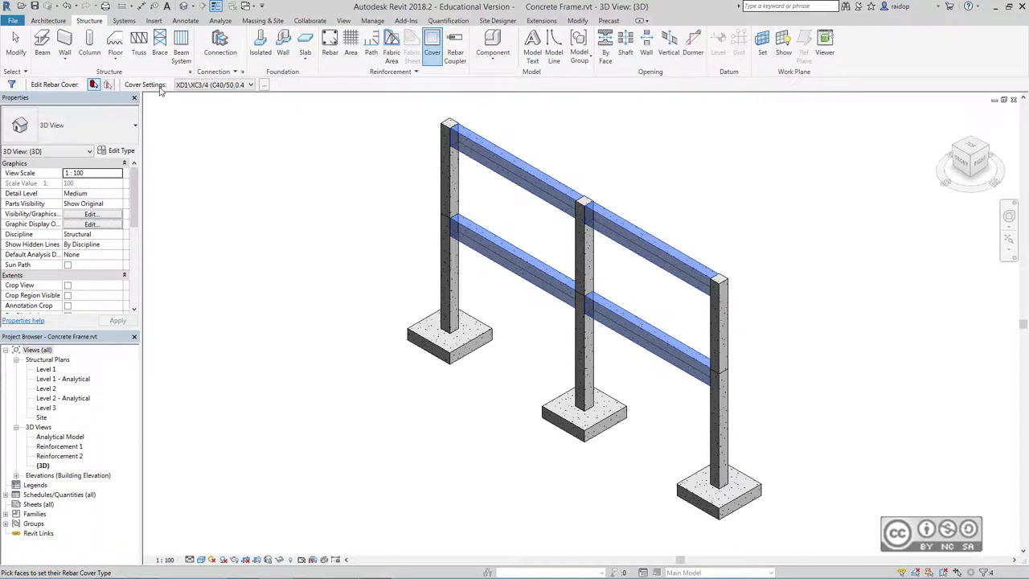
pyautogui.click(252, 85)
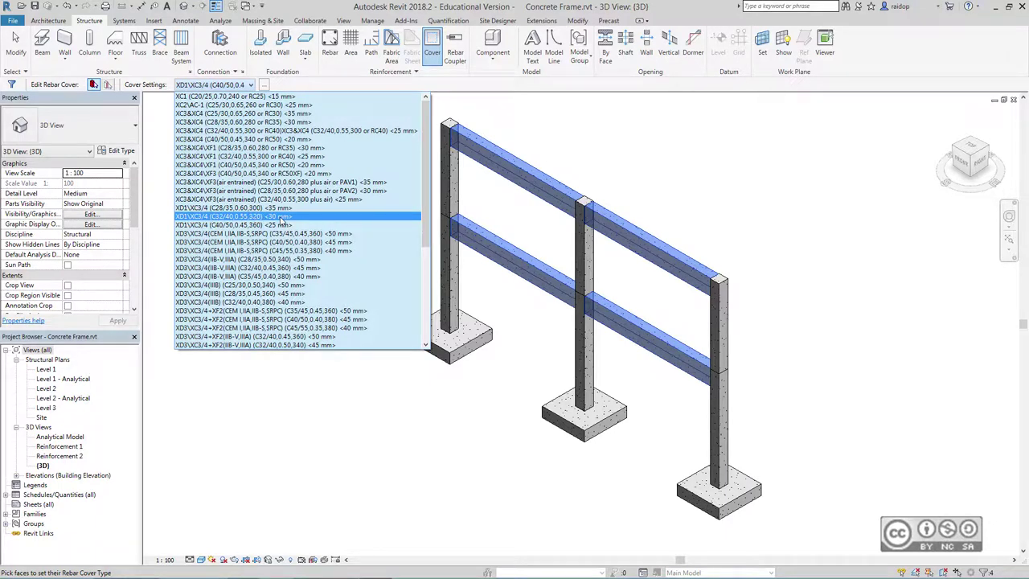
pyautogui.click(282, 219)
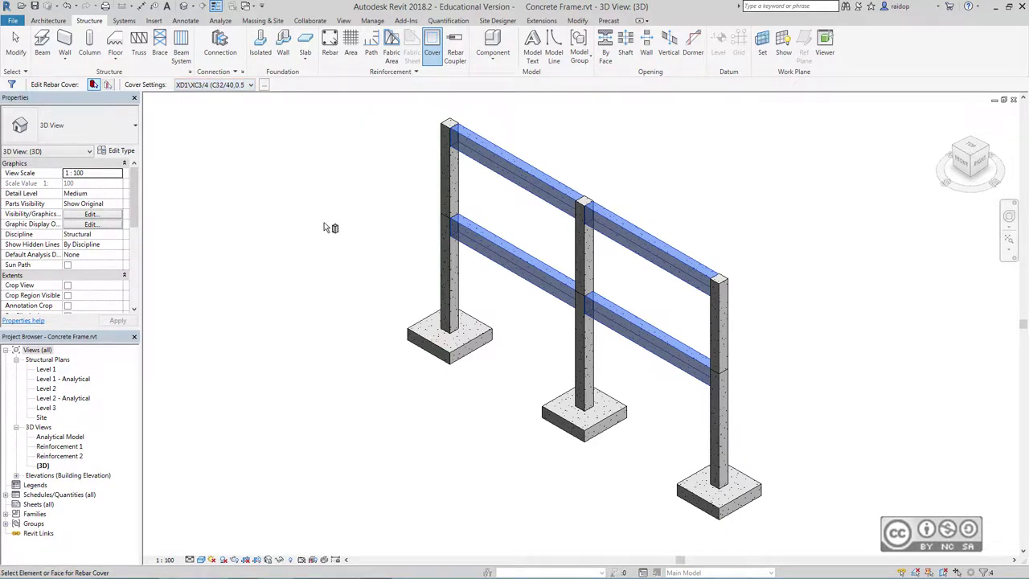
pyautogui.press('Escape')
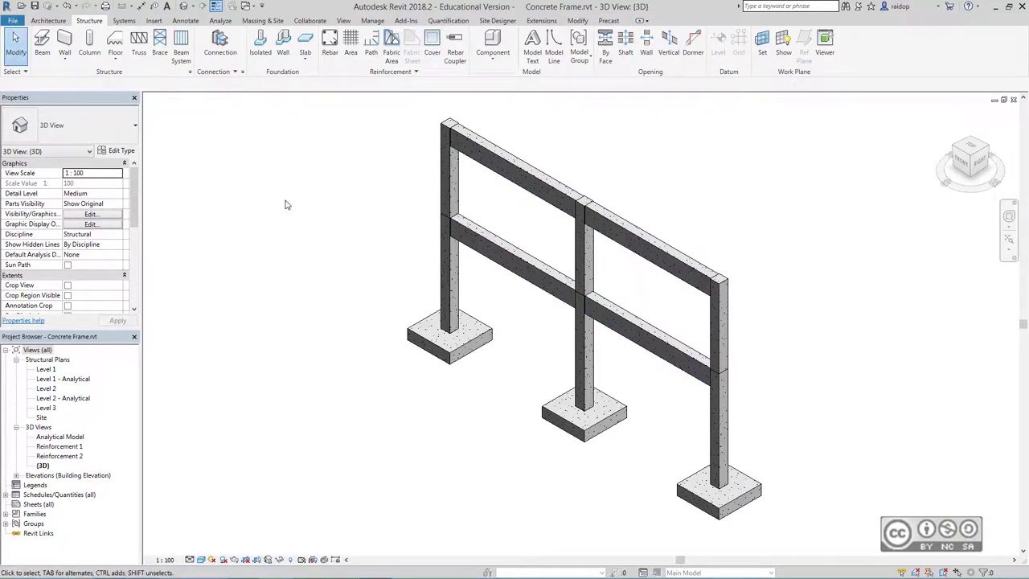
# Step: Check the upper left beam's Rebar Cover properties, then open the Level 2 structural plan
pyautogui.click(519, 221)
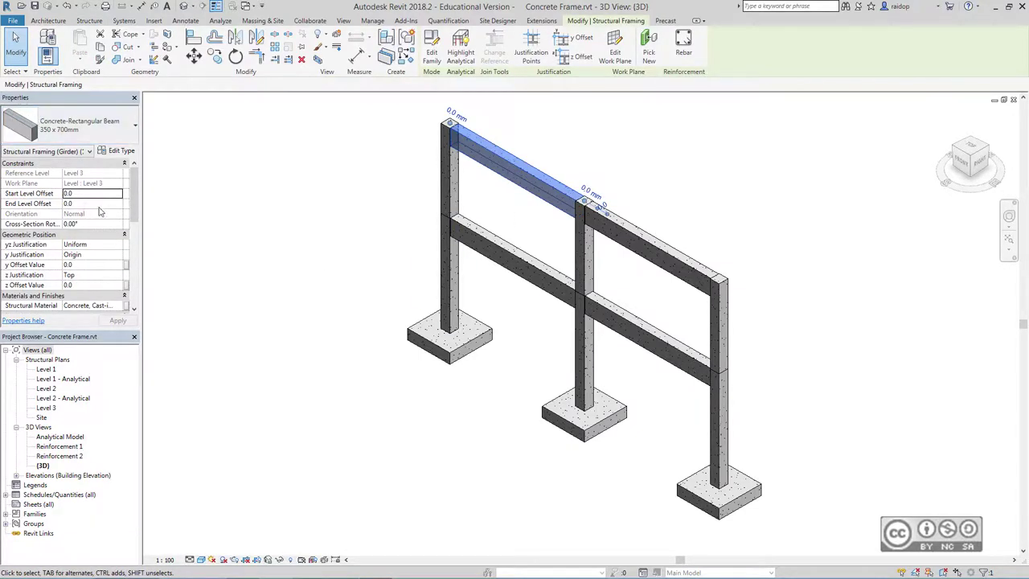
pyautogui.scroll(-2, 80, 233)
pyautogui.scroll(-3, 81, 234)
pyautogui.scroll(-1, 138, 254)
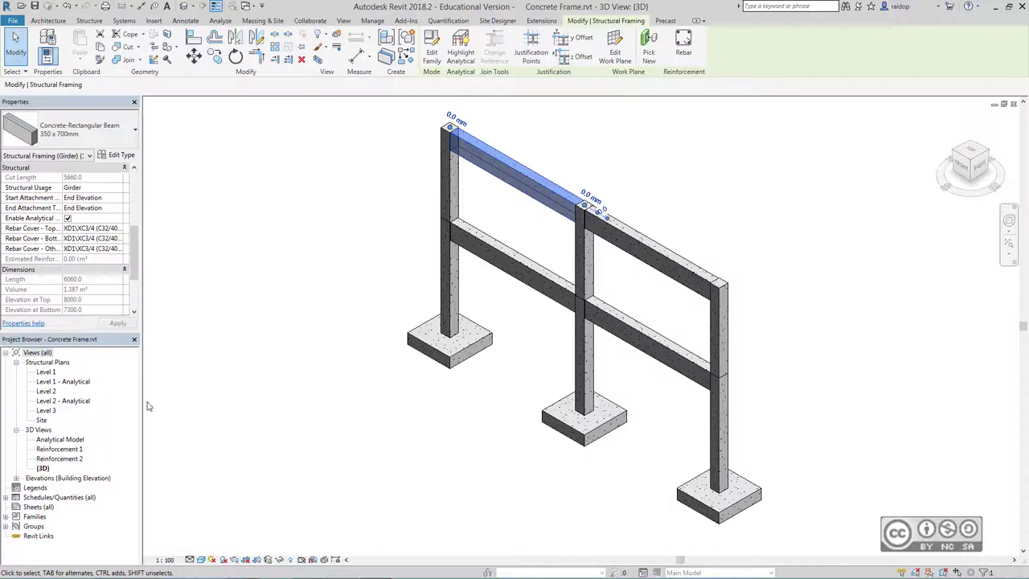
pyautogui.doubleClick(46, 391)
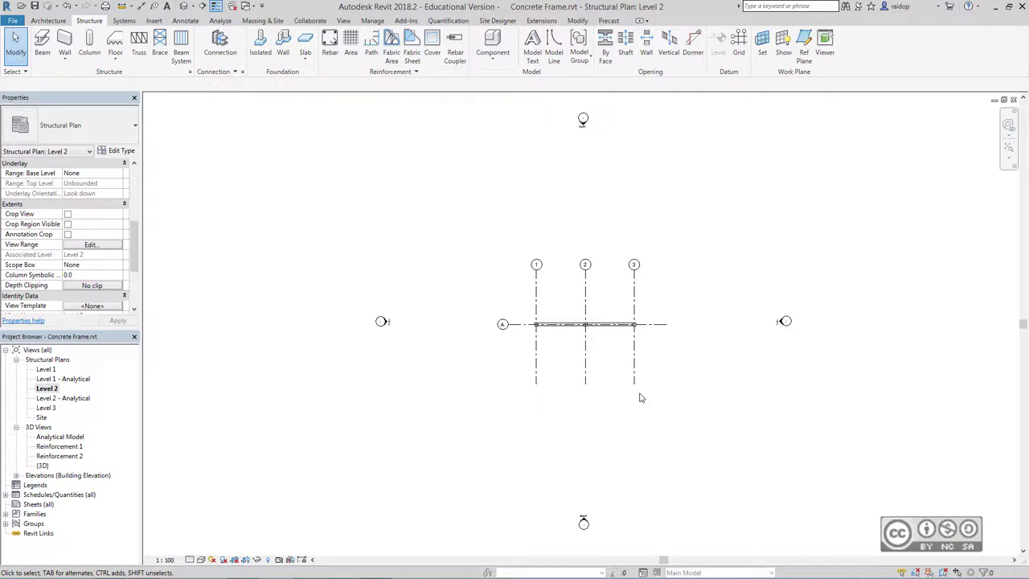
# Step: Draw a flipped section along grid A from past grid 3 to beyond grid 1
pyautogui.scroll(4, 608, 340)
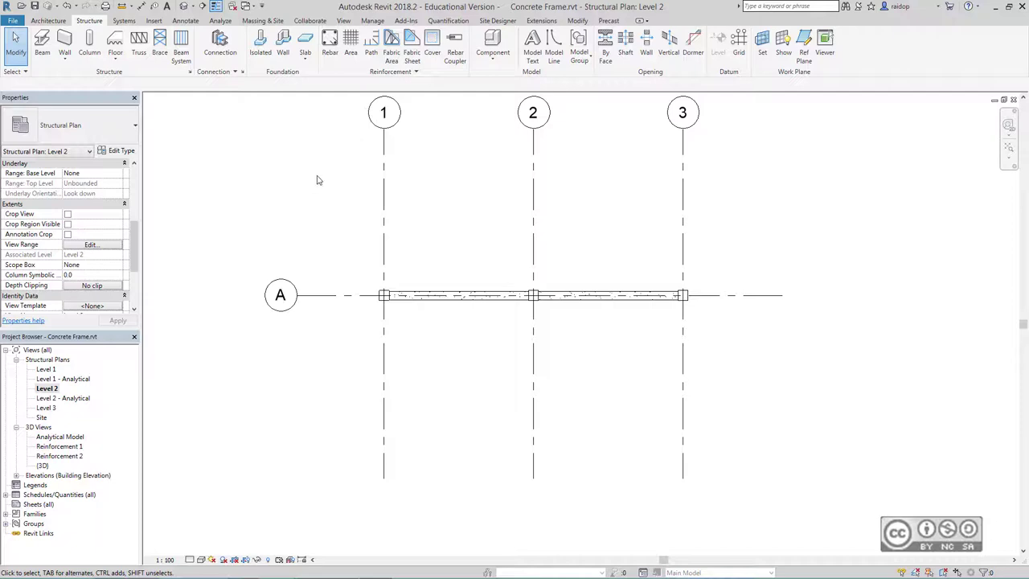
pyautogui.click(344, 20)
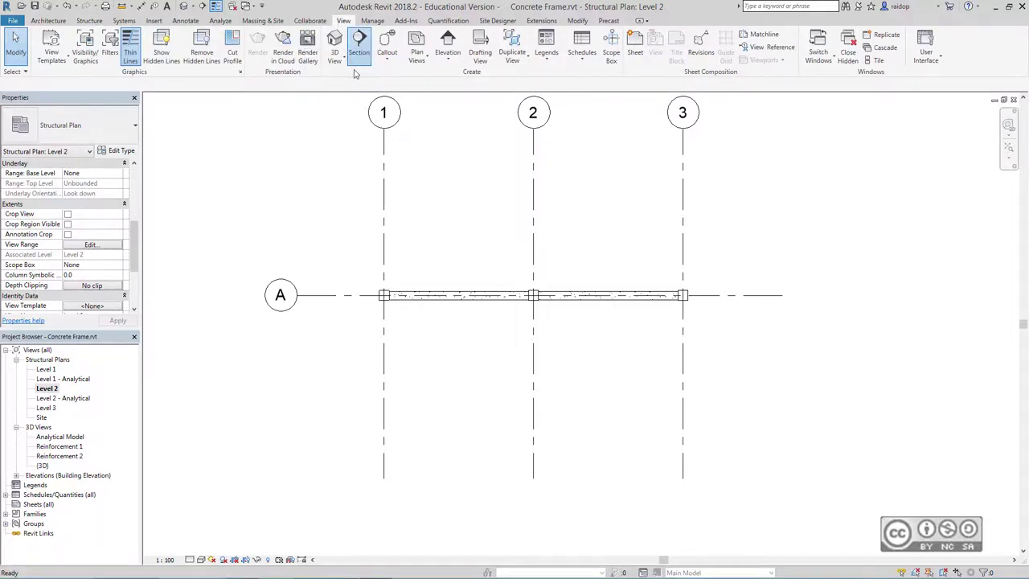
pyautogui.click(359, 50)
pyautogui.click(704, 295)
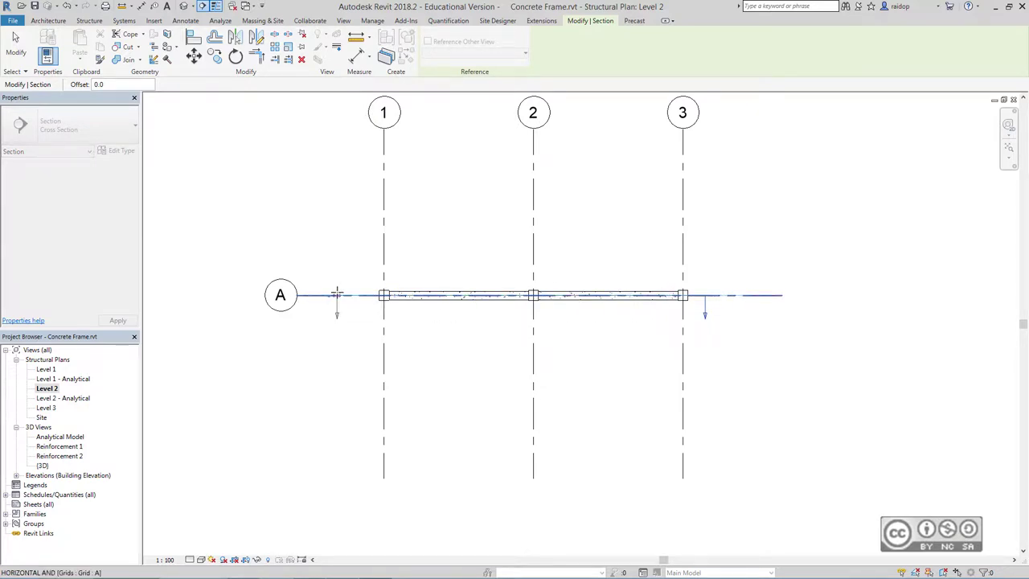
pyautogui.click(336, 296)
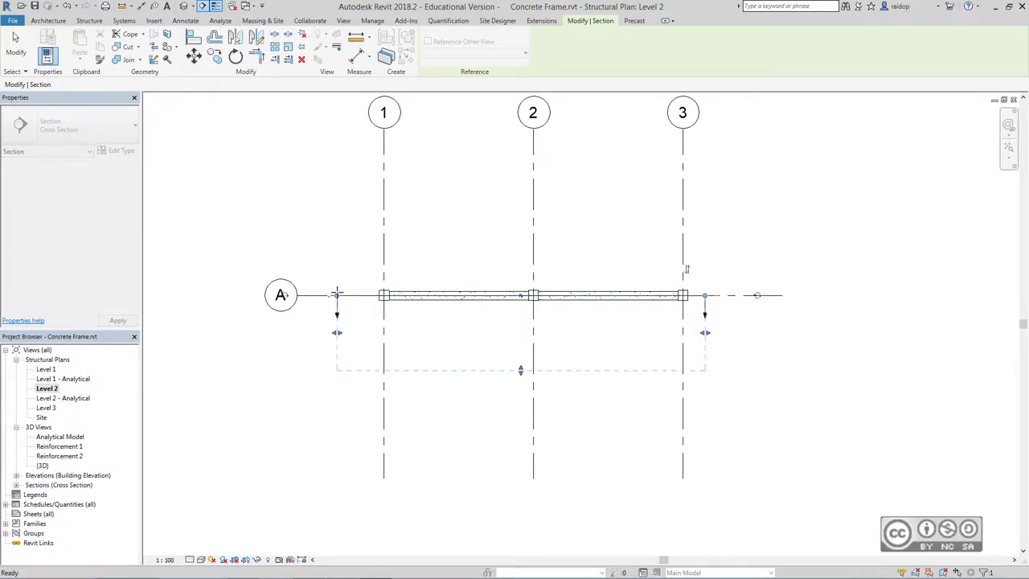
pyautogui.click(687, 271)
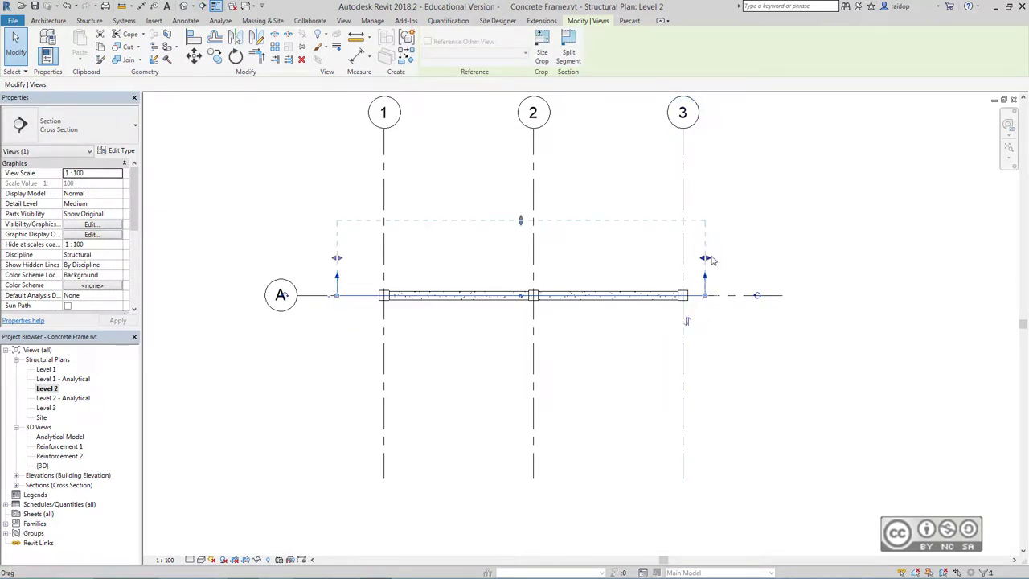
pyautogui.click(752, 209)
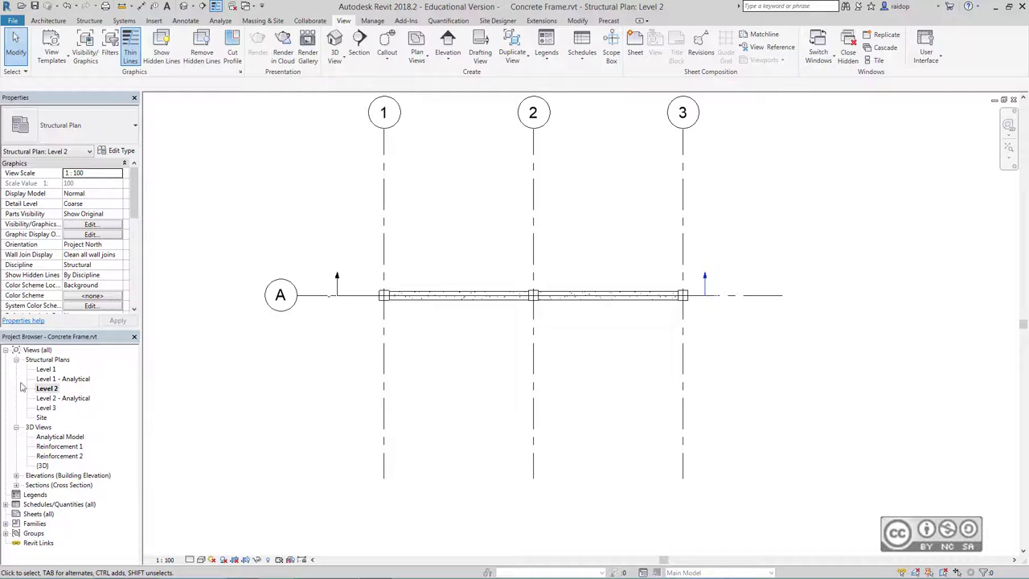
pyautogui.click(17, 485)
# Step: Open the Section 1 view and centre the frame in it
pyautogui.doubleClick(48, 496)
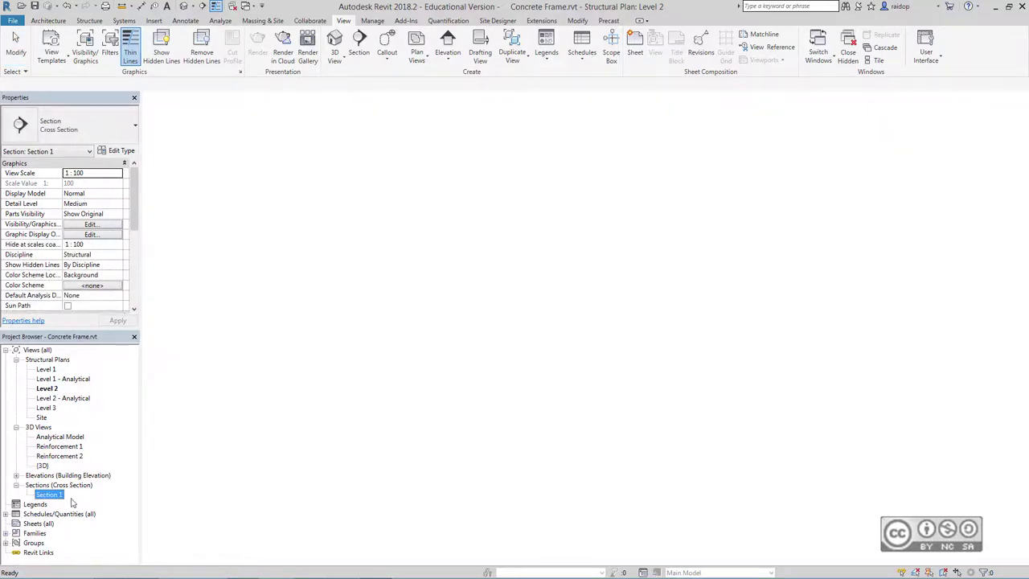
pyautogui.moveTo(473, 306); pyautogui.dragTo(464, 276, button='middle')
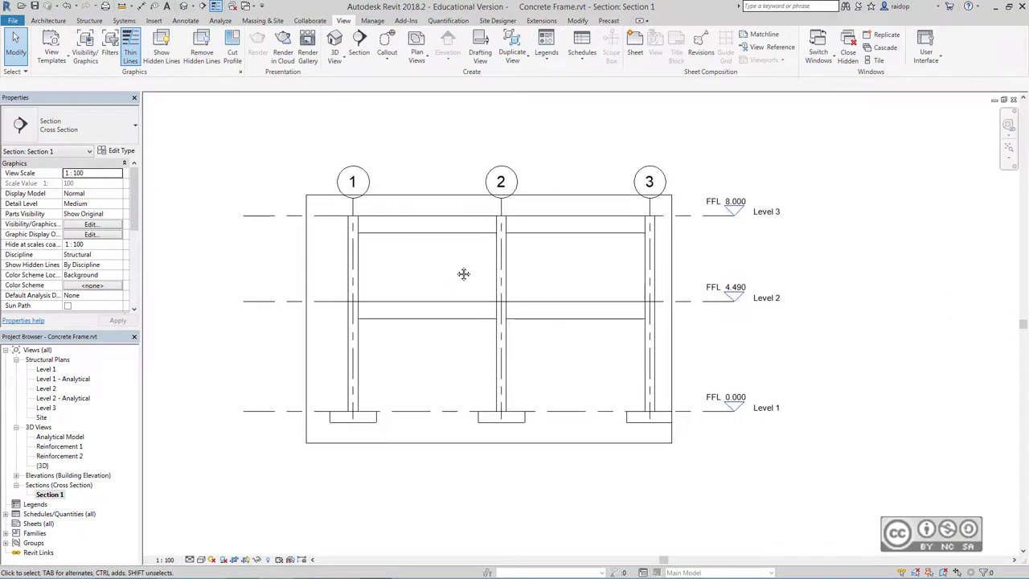
pyautogui.scroll(2, 483, 266)
pyautogui.scroll(-1, 482, 265)
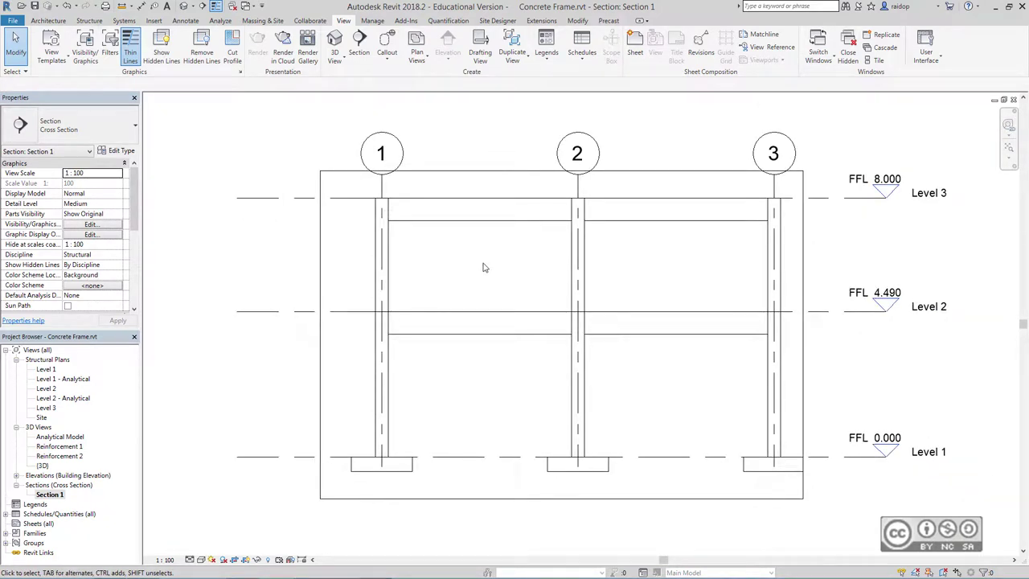
# Step: Uncheck 'Include hooks in Rebar Shape definition' in Reinforcement Settings
pyautogui.click(89, 21)
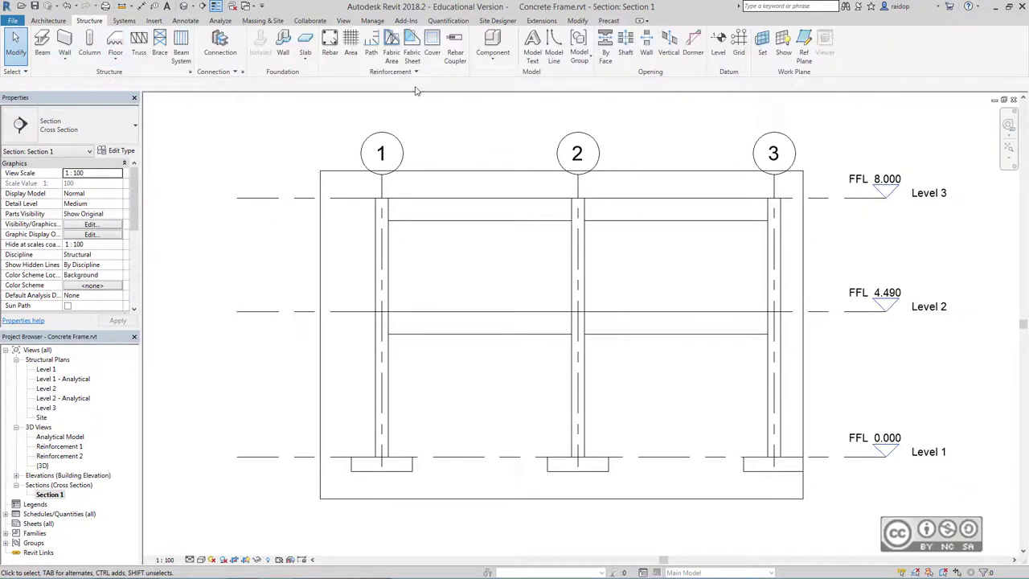
pyautogui.click(330, 46)
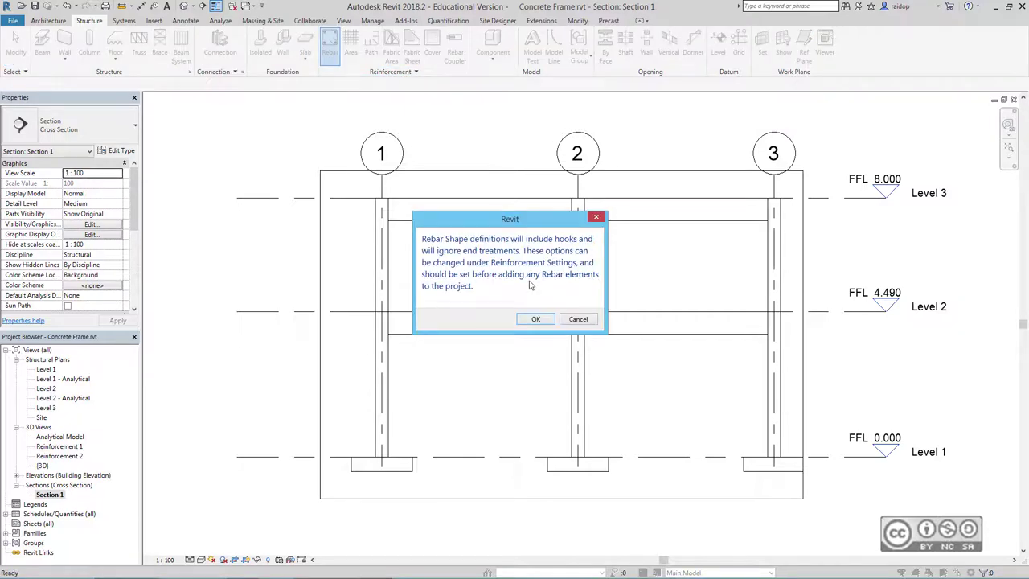
pyautogui.click(578, 320)
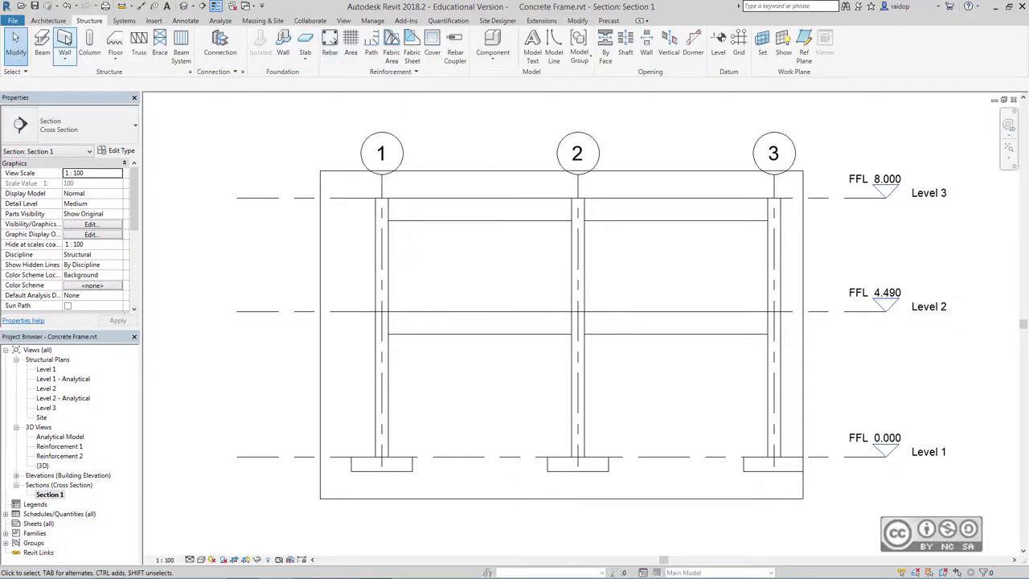
pyautogui.click(416, 72)
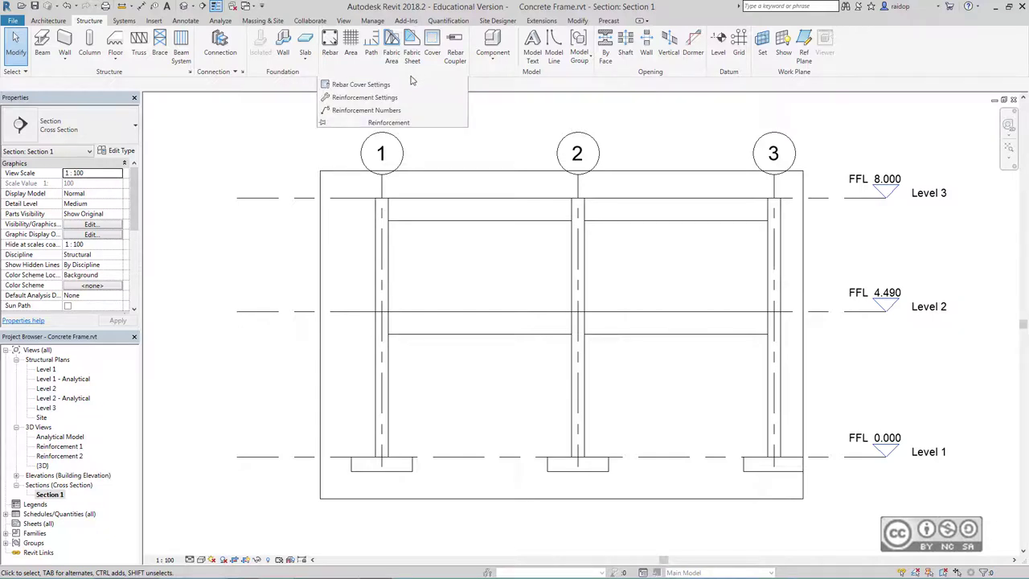
pyautogui.click(366, 97)
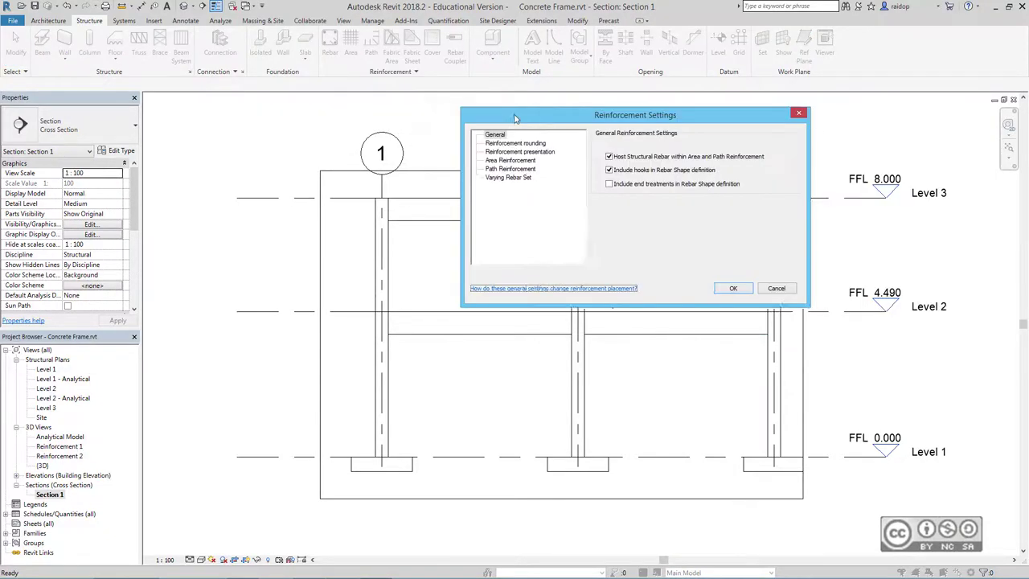
pyautogui.moveTo(583, 122); pyautogui.dragTo(542, 118)
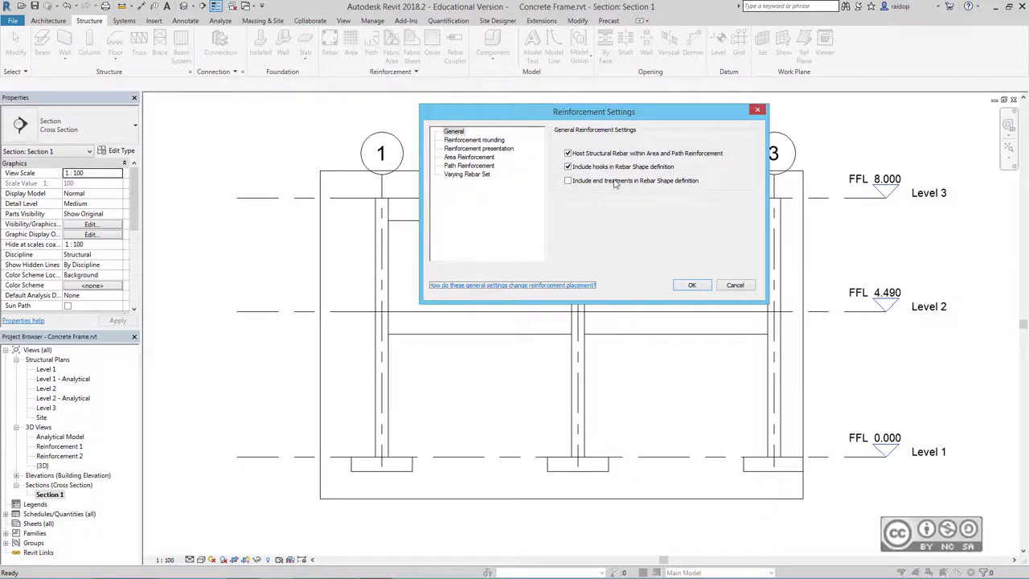
pyautogui.click(569, 167)
pyautogui.click(694, 286)
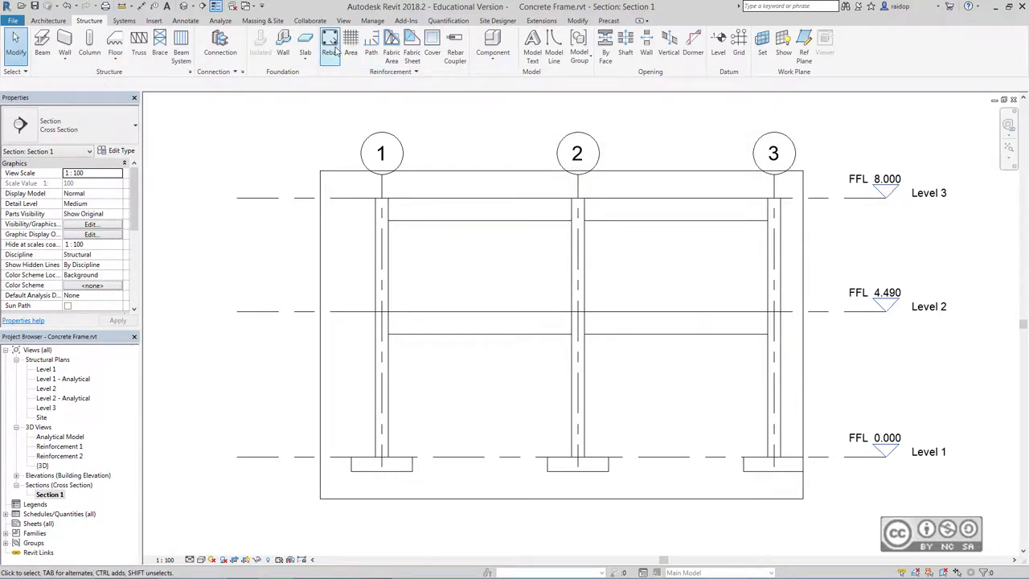
# Step: Start rebar placement with Rebar Shape 51 in H8 bars
pyautogui.click(330, 44)
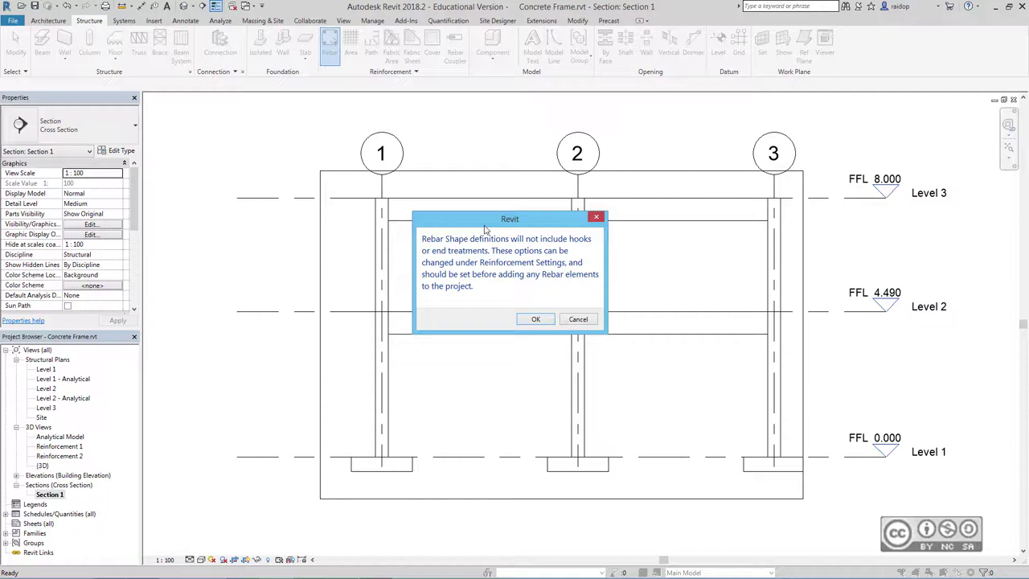
pyautogui.click(535, 320)
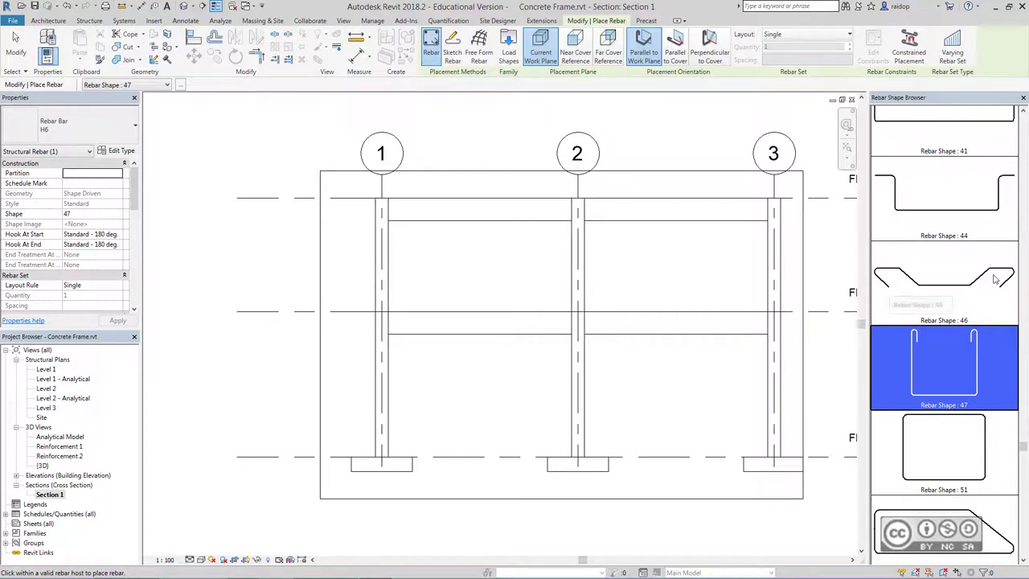
pyautogui.click(965, 459)
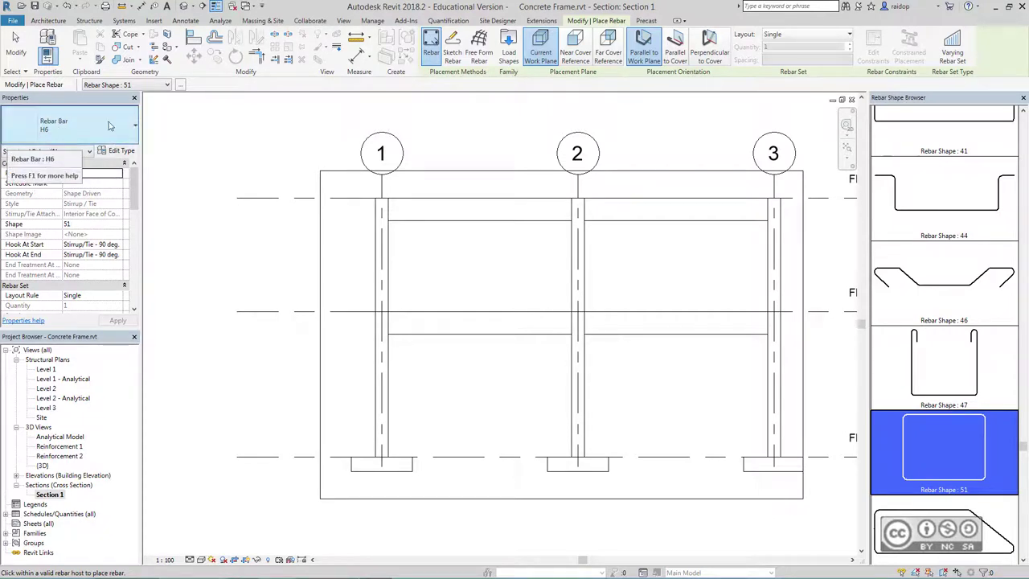
pyautogui.click(110, 126)
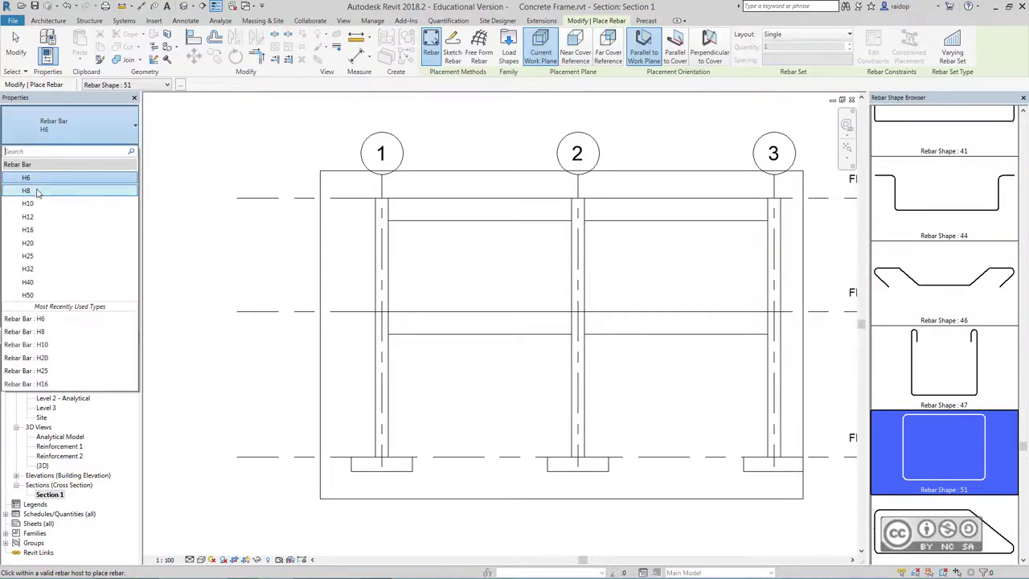
pyautogui.click(37, 193)
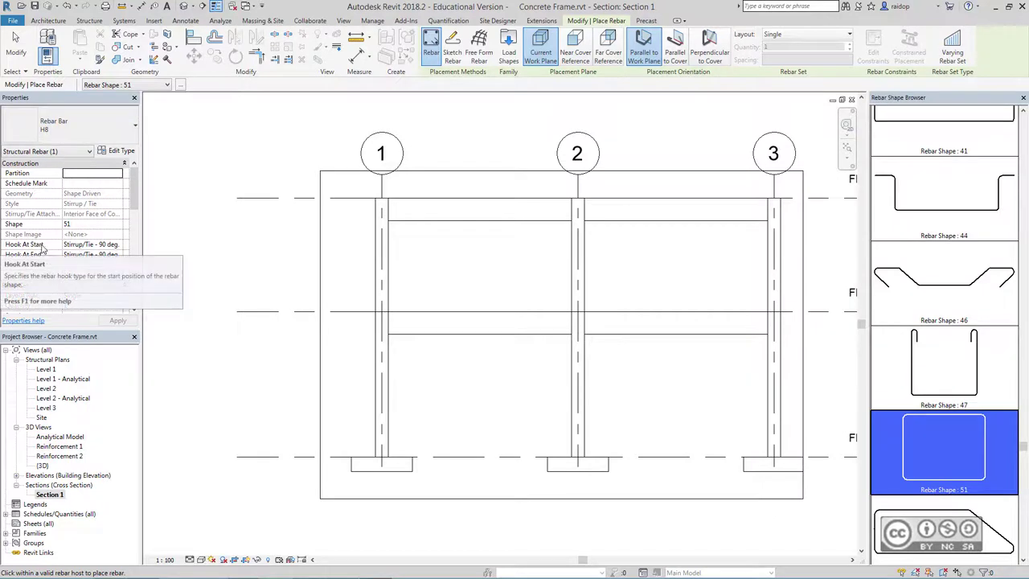
# Step: Set both start and end hooks to Stirrup/Tie - 135 deg. and apply
pyautogui.click(118, 246)
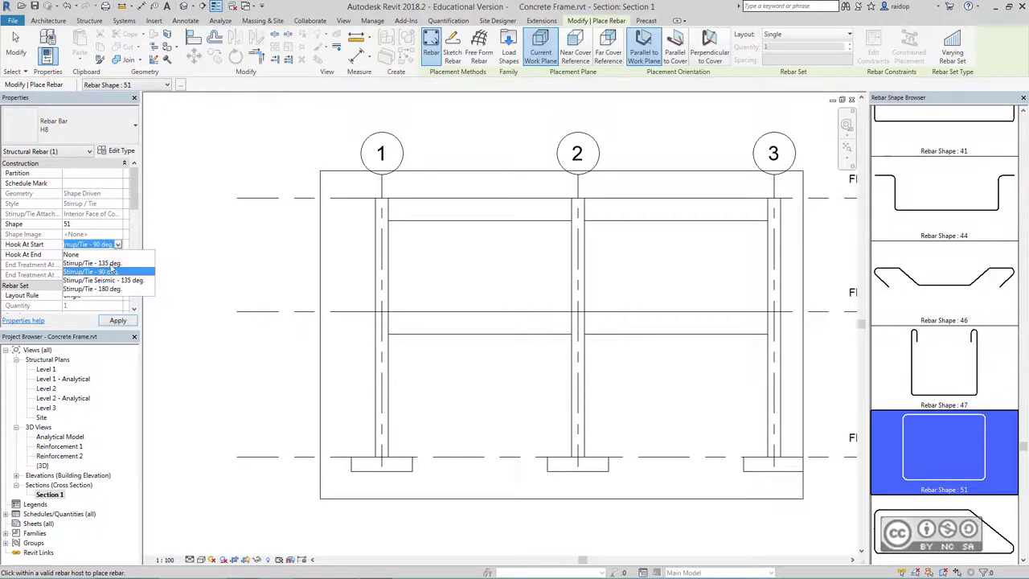
pyautogui.click(111, 264)
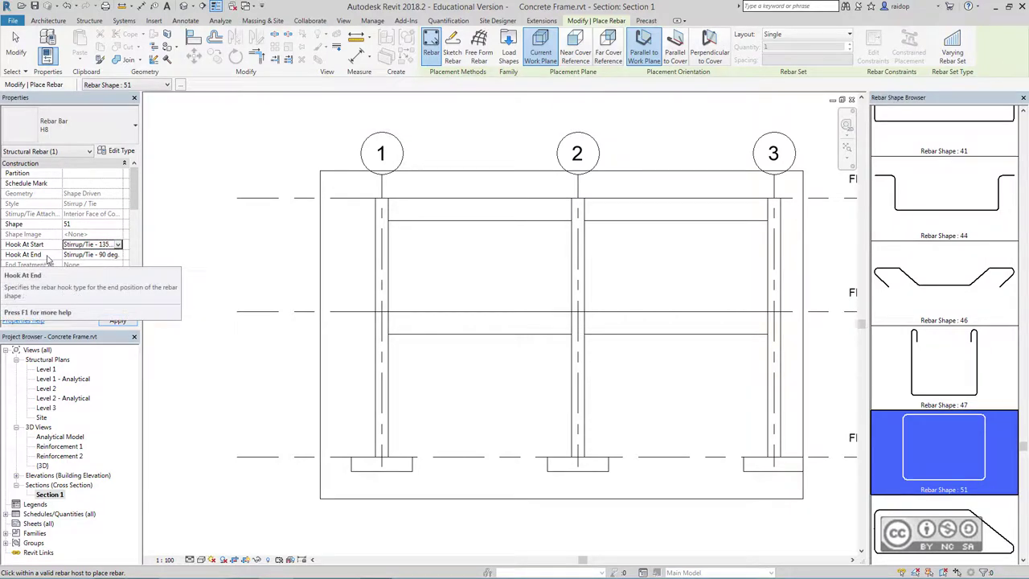
pyautogui.click(90, 254)
pyautogui.click(118, 254)
pyautogui.click(111, 274)
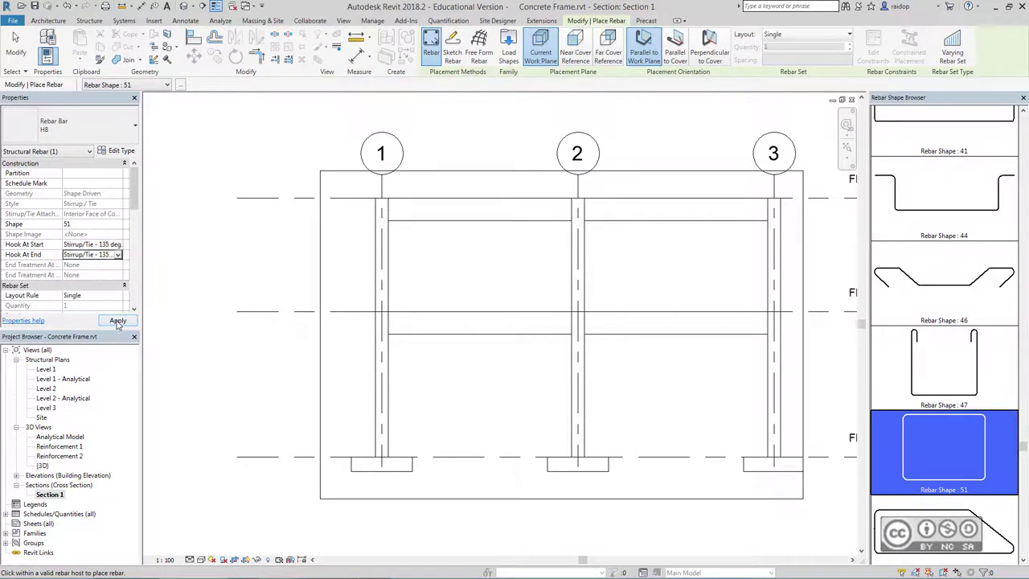
pyautogui.click(118, 321)
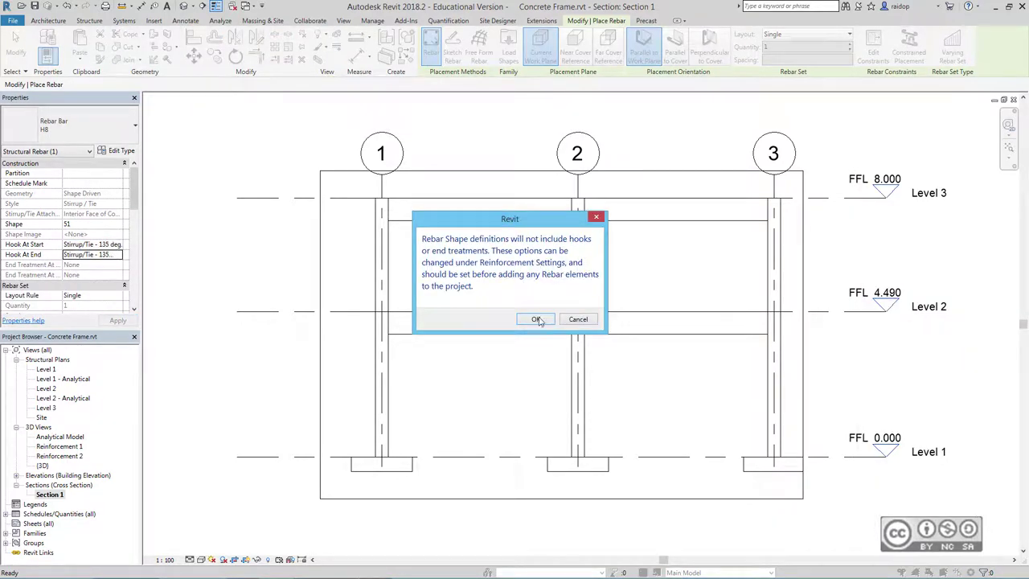
pyautogui.click(538, 320)
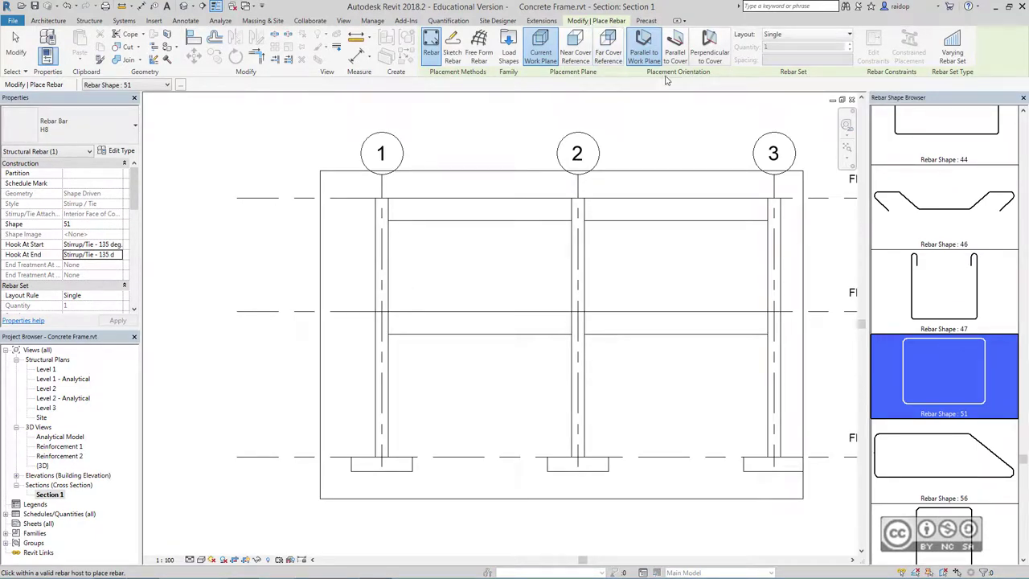
# Step: Place a single Shape 51 H8 stirrup, Perpendicular to Cover, in the beam near grid 1
pyautogui.click(710, 44)
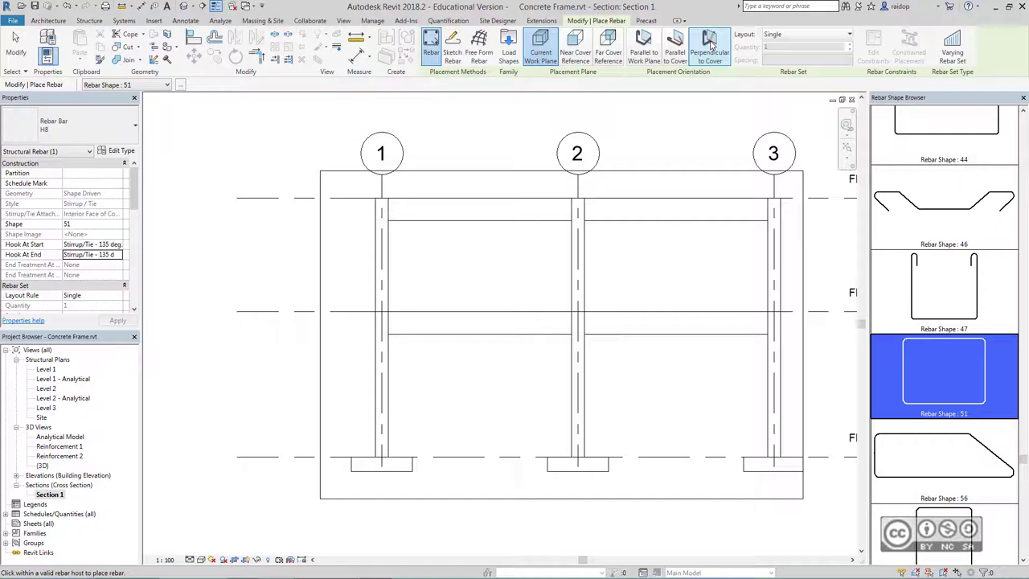
pyautogui.click(711, 44)
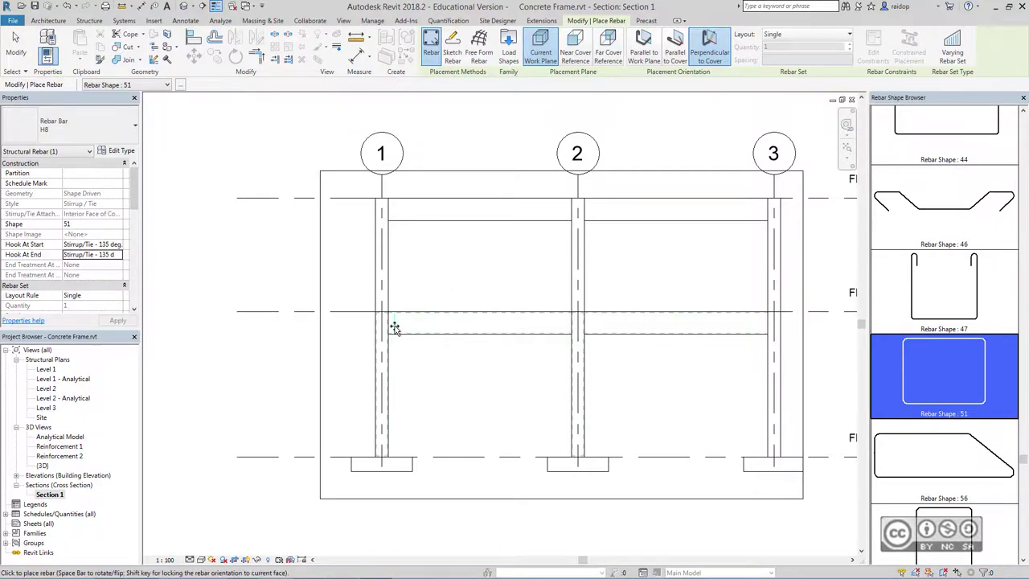
pyautogui.scroll(3, 395, 328)
pyautogui.scroll(2, 395, 328)
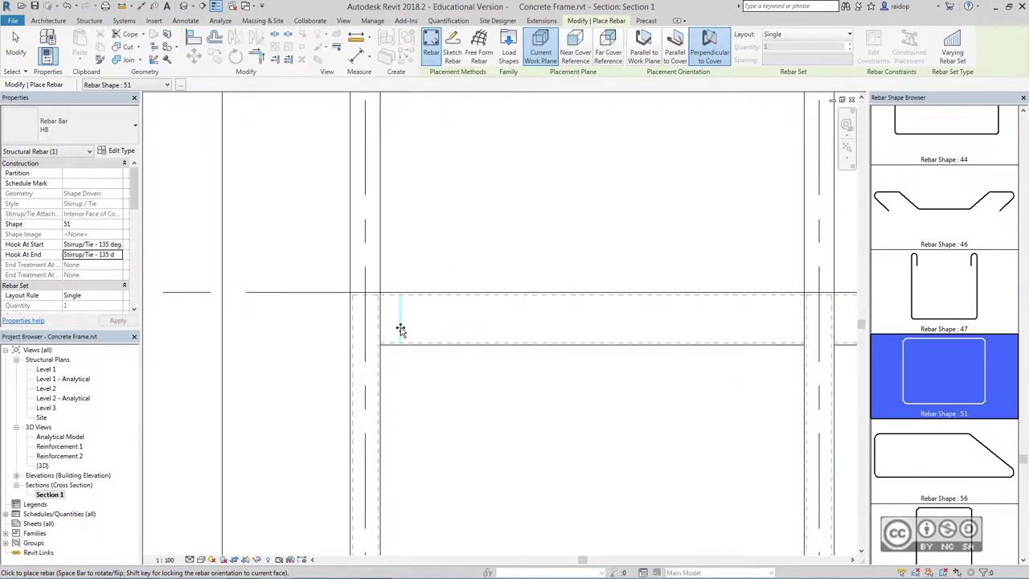
pyautogui.scroll(-2, 395, 328)
pyautogui.scroll(2, 395, 328)
pyautogui.click(393, 328)
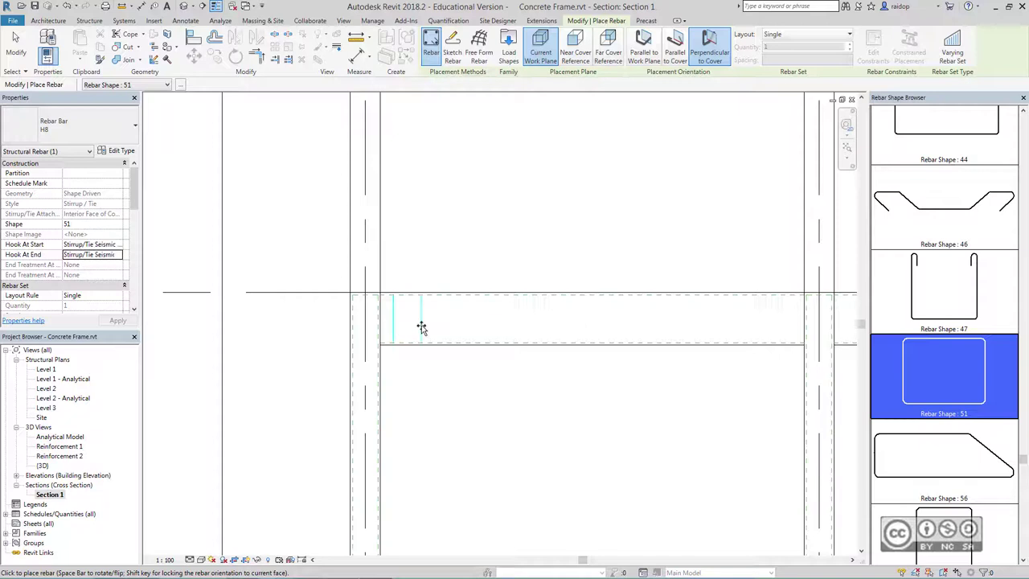
pyautogui.press('Escape')
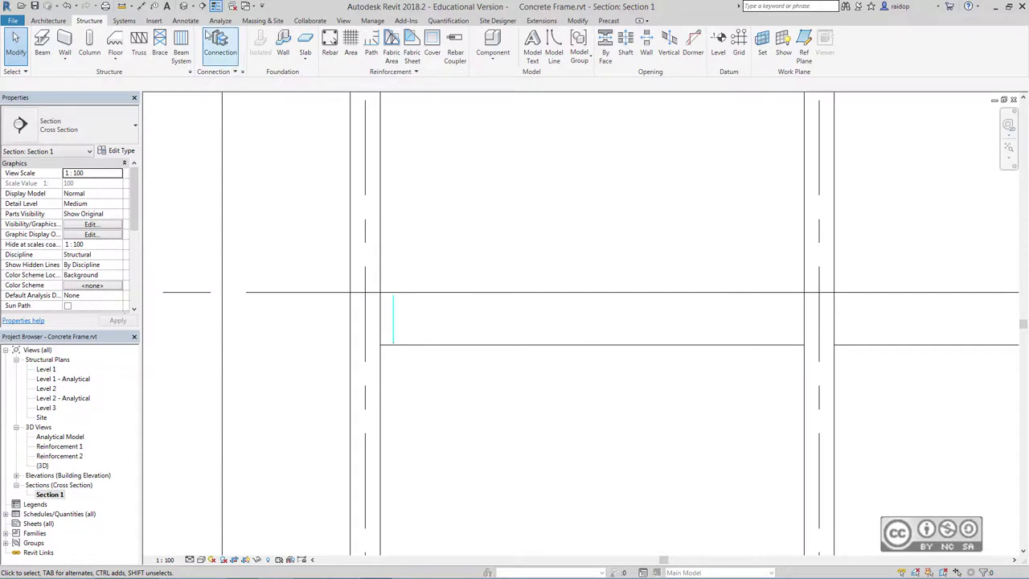
pyautogui.doubleClick(62, 448)
pyautogui.scroll(3, 391, 195)
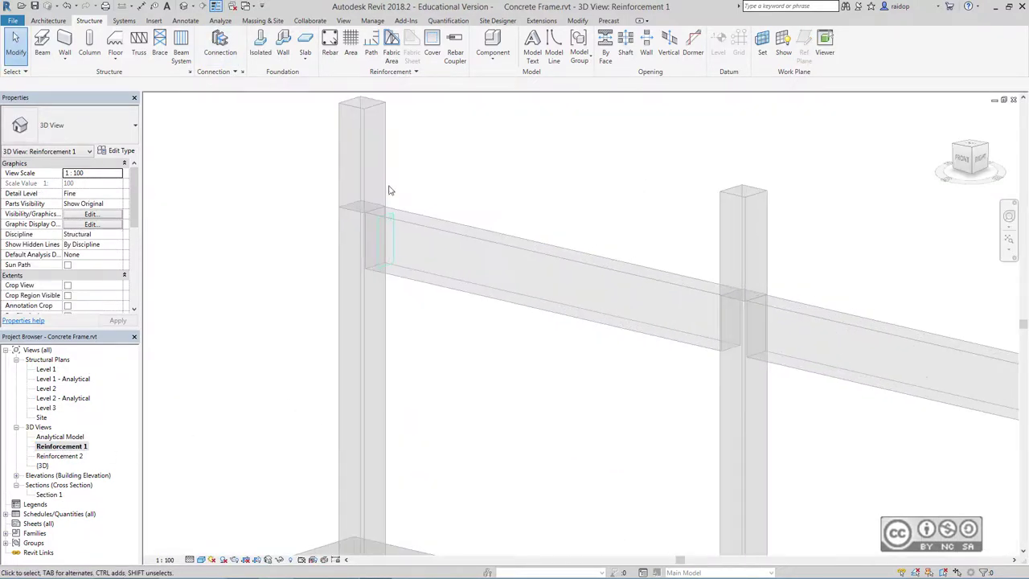
pyautogui.scroll(2, 420, 217)
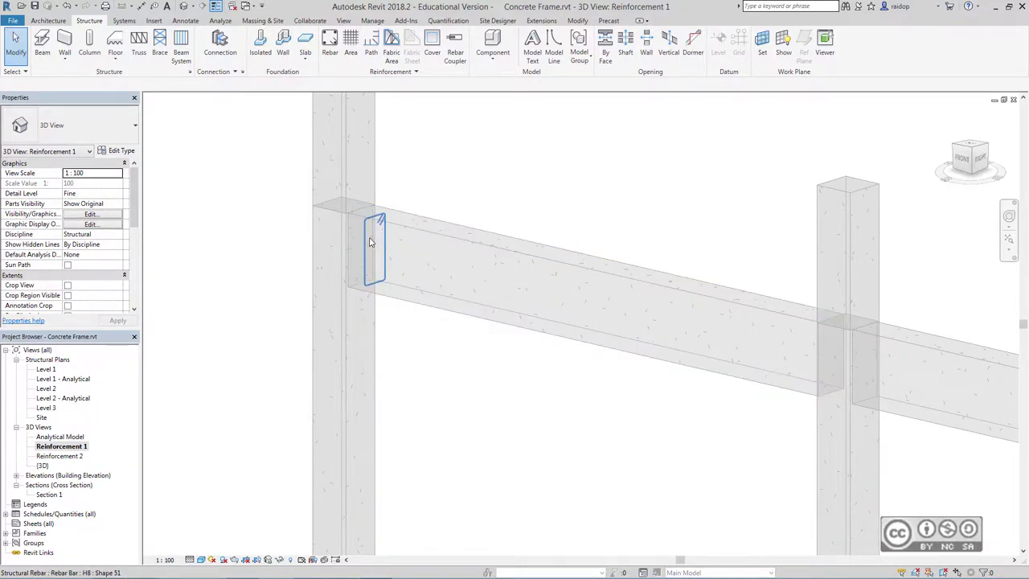
pyautogui.doubleClick(50, 496)
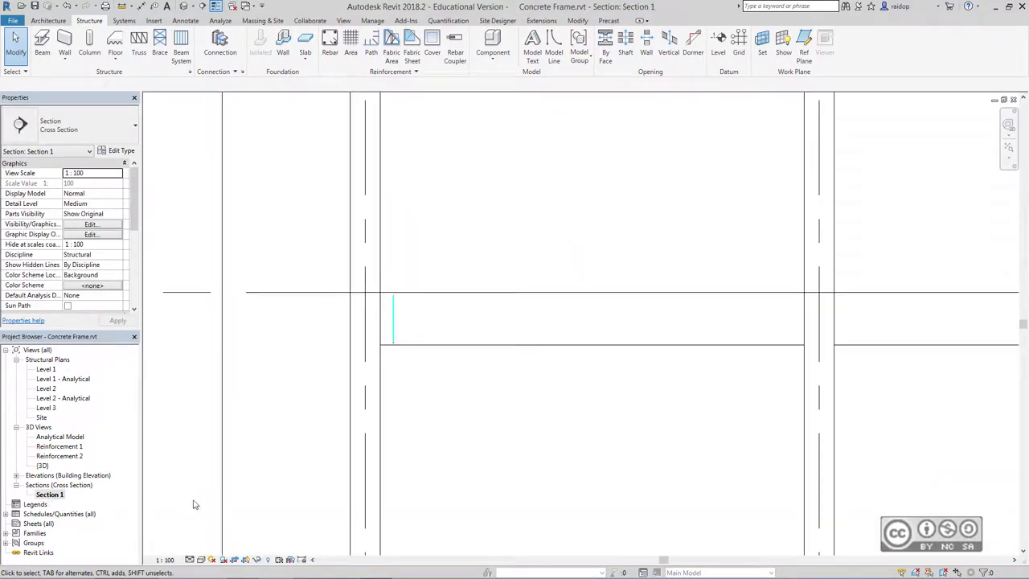
pyautogui.click(190, 560)
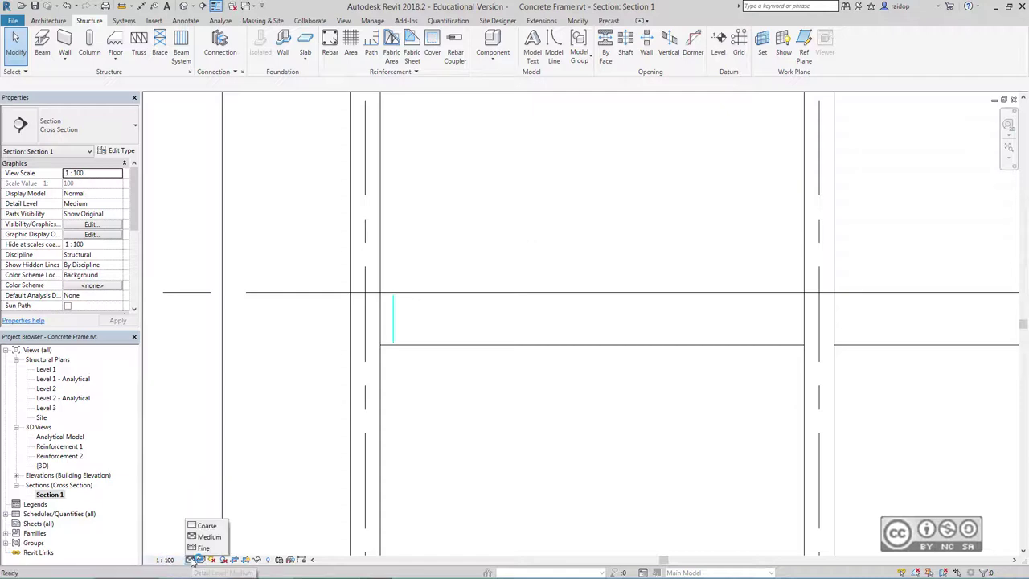
pyautogui.click(205, 525)
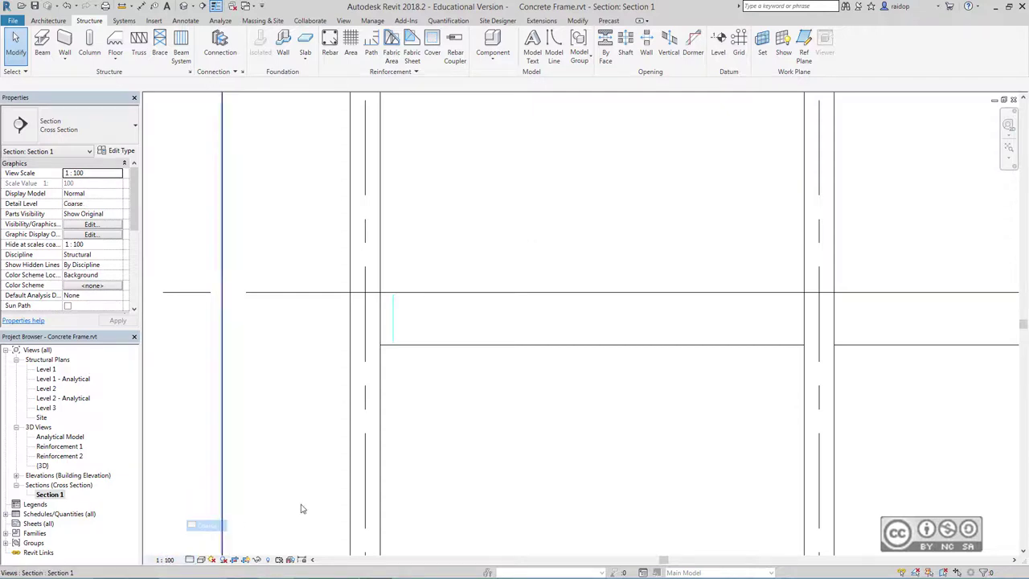
pyautogui.click(190, 560)
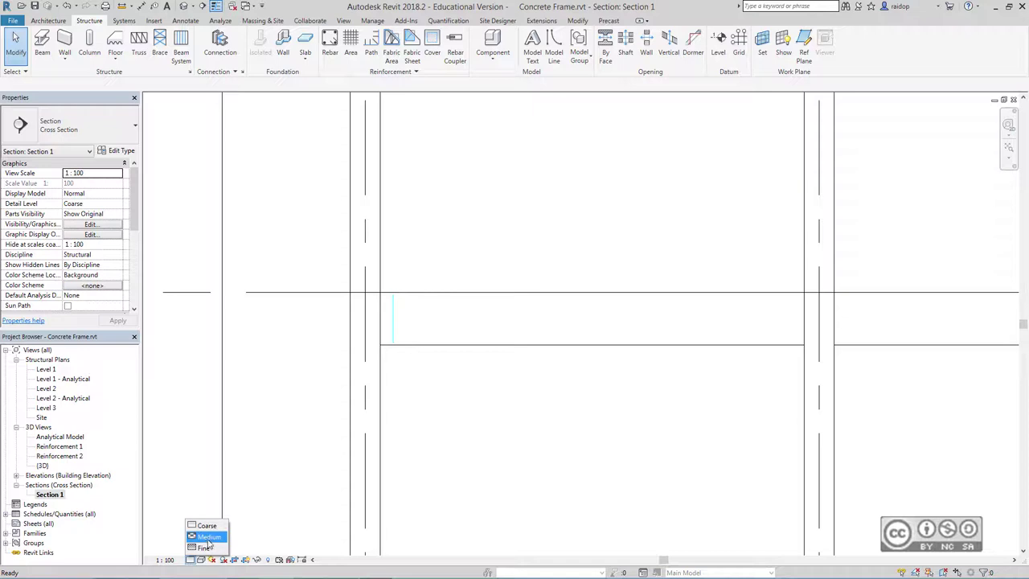
pyautogui.click(209, 537)
pyautogui.click(190, 560)
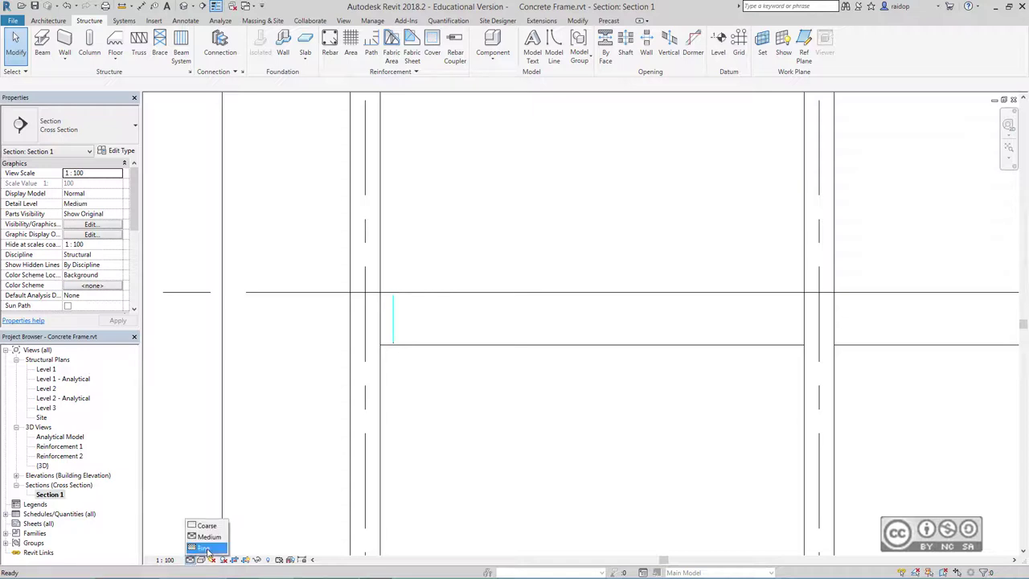
pyautogui.click(204, 548)
pyautogui.click(191, 560)
pyautogui.click(203, 536)
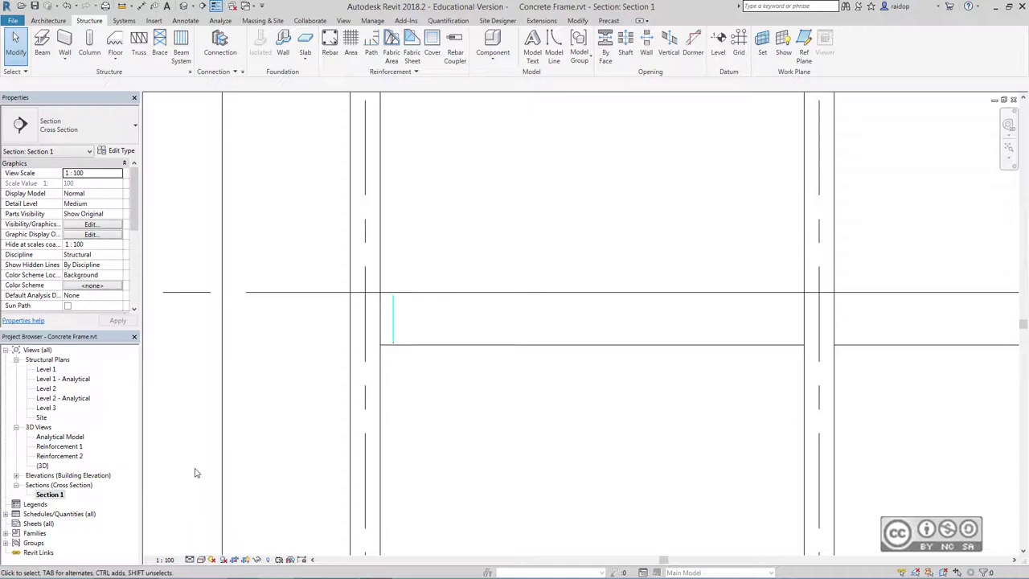
pyautogui.click(343, 21)
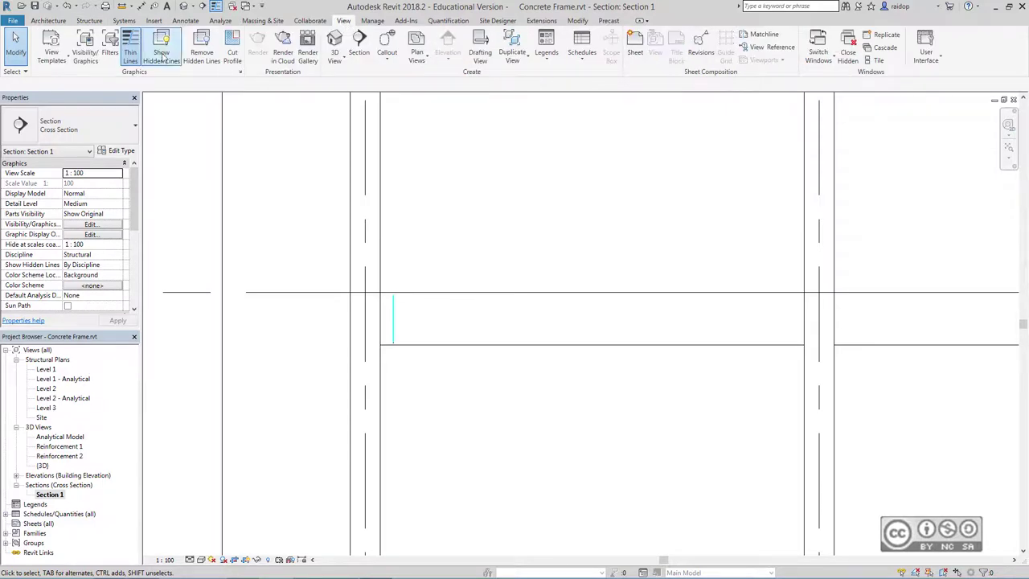
# Step: Open Object Styles from Section 1's Visibility/Graphics and select Structural Rebar subcategory 8
pyautogui.click(84, 50)
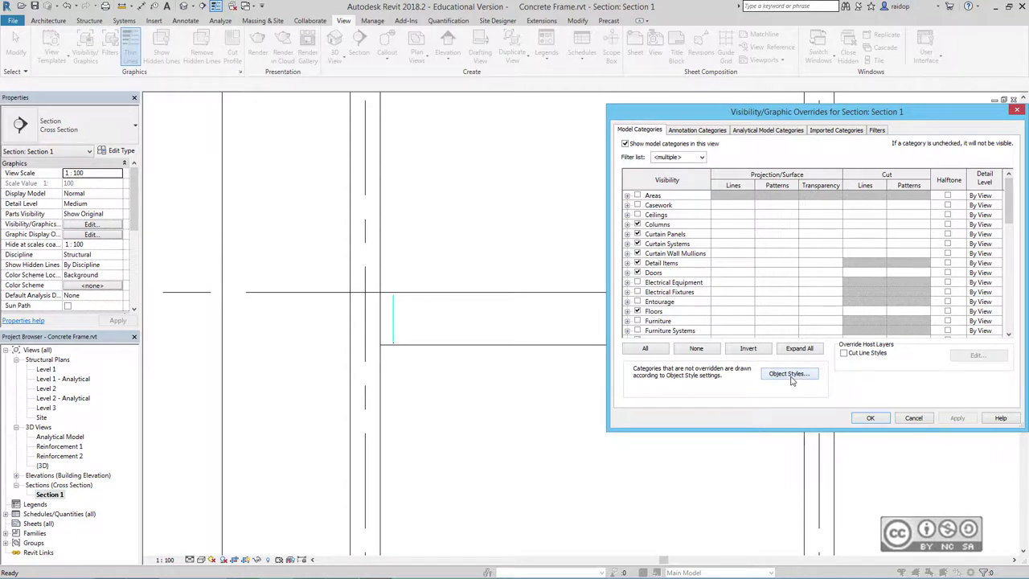
pyautogui.click(789, 375)
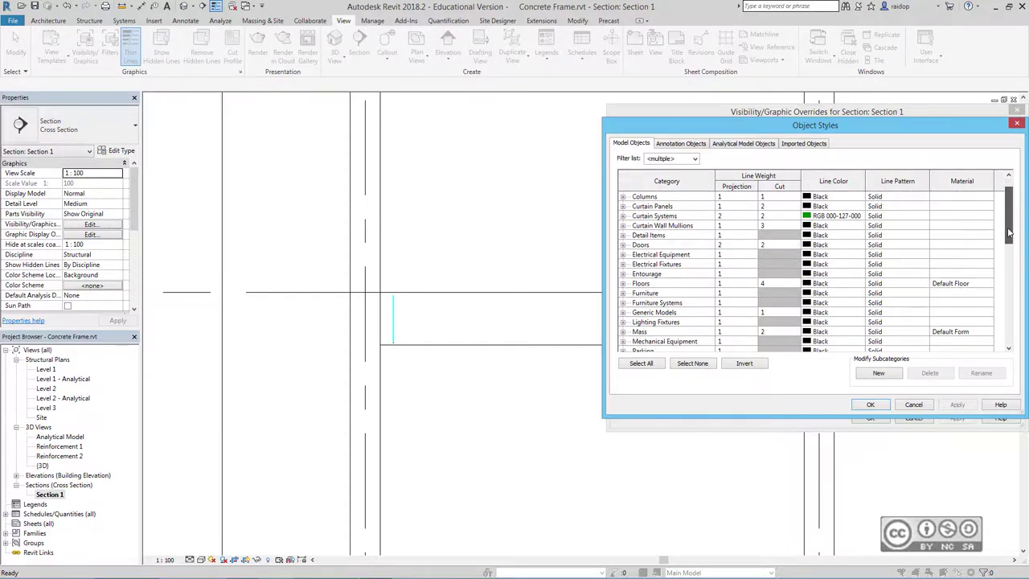
pyautogui.moveTo(1010, 232); pyautogui.dragTo(1012, 299)
pyautogui.click(624, 312)
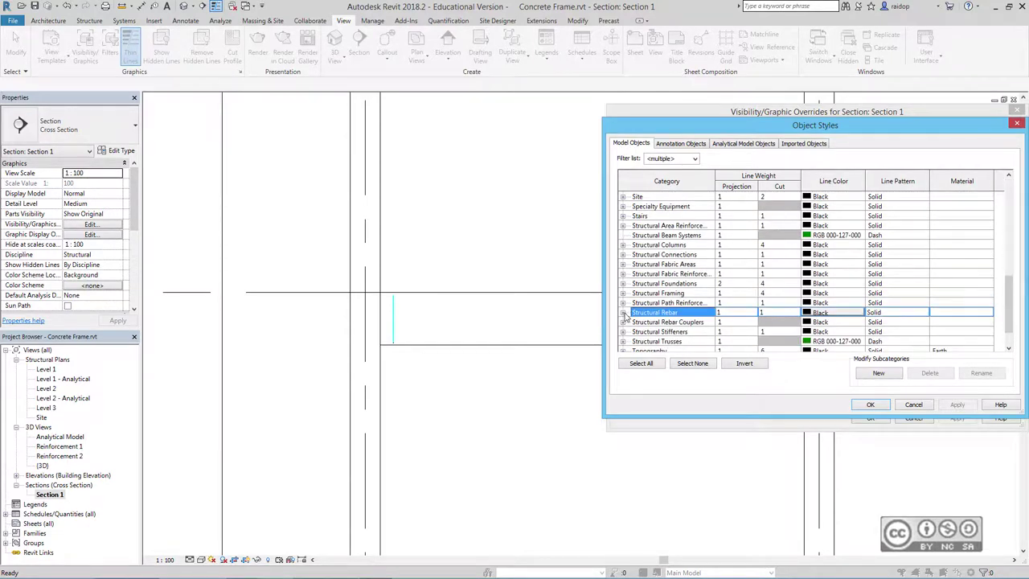
pyautogui.click(667, 256)
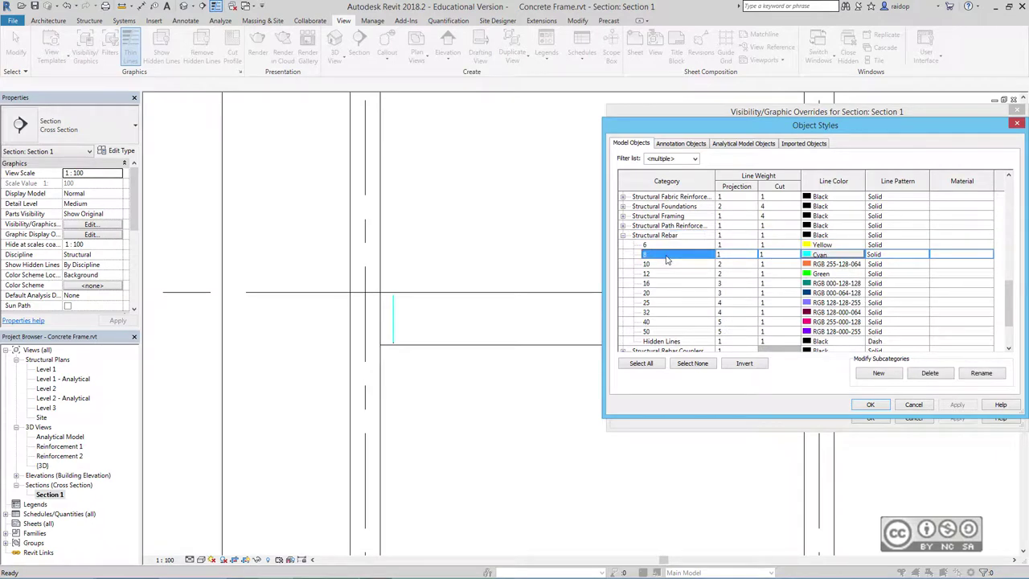
# Step: Set subcategory 8's line colour to RGB 128-000-000 and close all dialogs
pyautogui.click(834, 259)
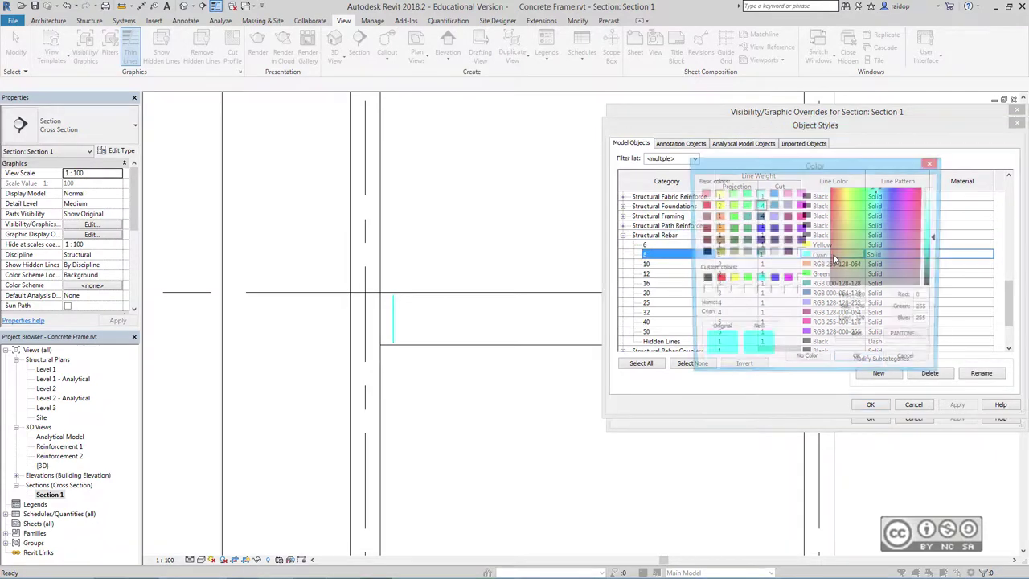
pyautogui.doubleClick(922, 296)
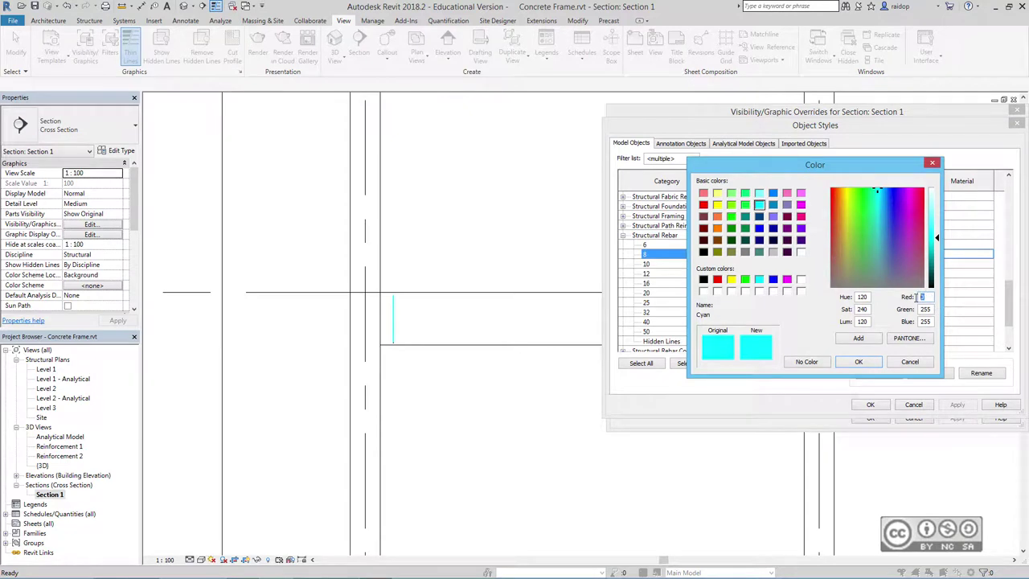
pyautogui.write('128')
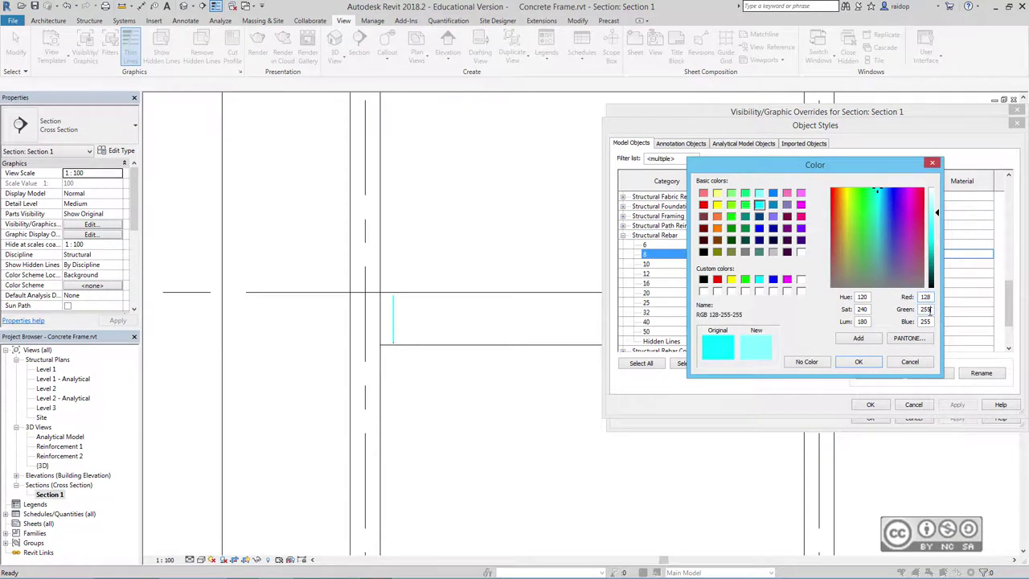
pyautogui.write('0')
pyautogui.doubleClick(925, 322)
pyautogui.write('0')
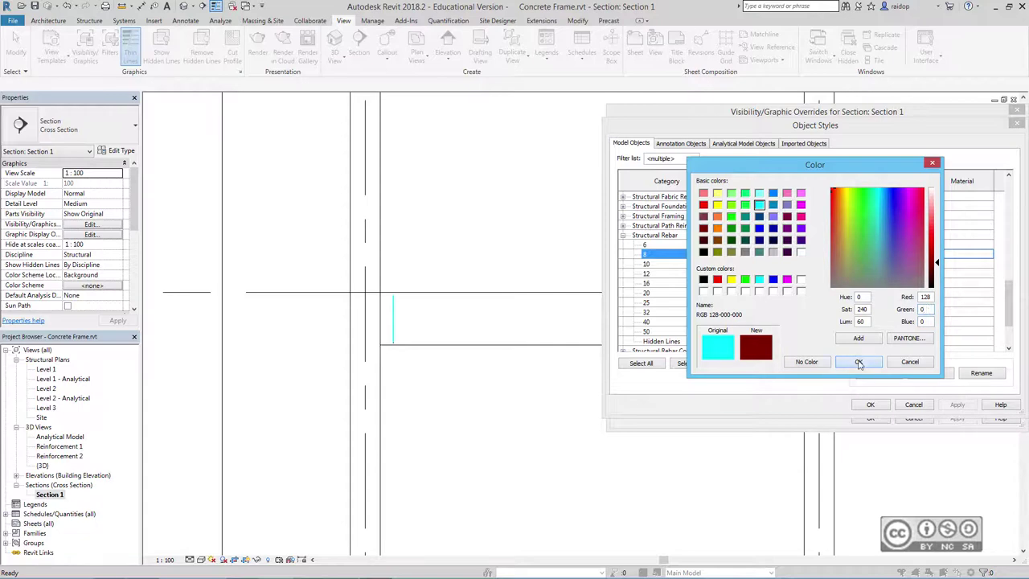
pyautogui.click(859, 363)
pyautogui.click(869, 404)
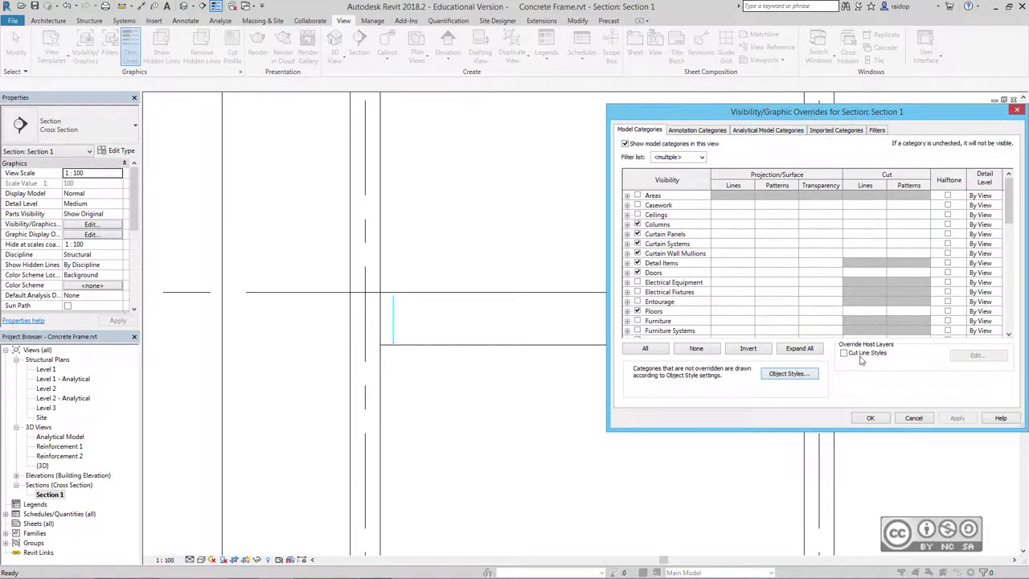
pyautogui.click(869, 418)
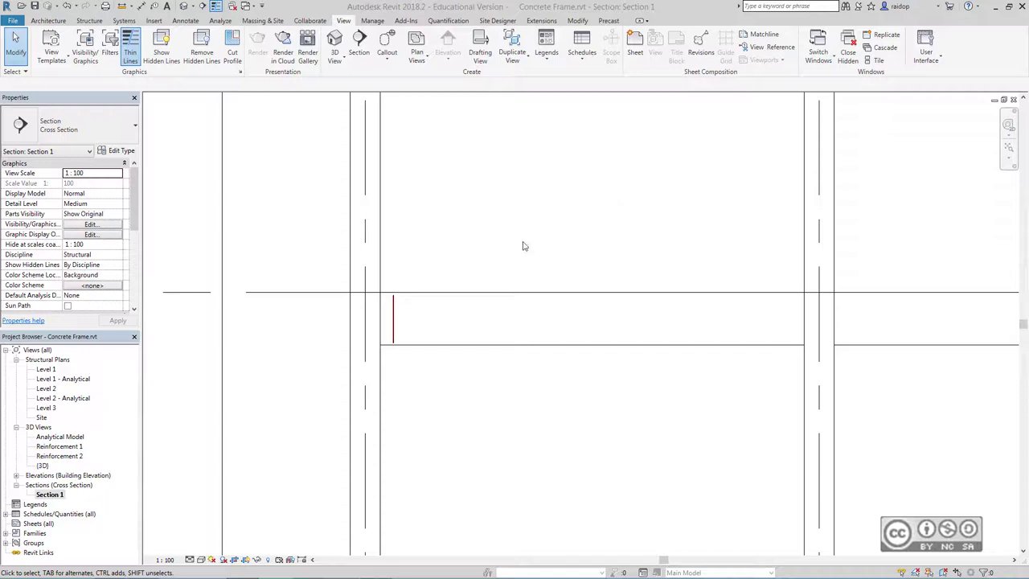
# Step: Constrain the stirrup to 20 mm from the column face instead of 174.9 mm
pyautogui.click(394, 330)
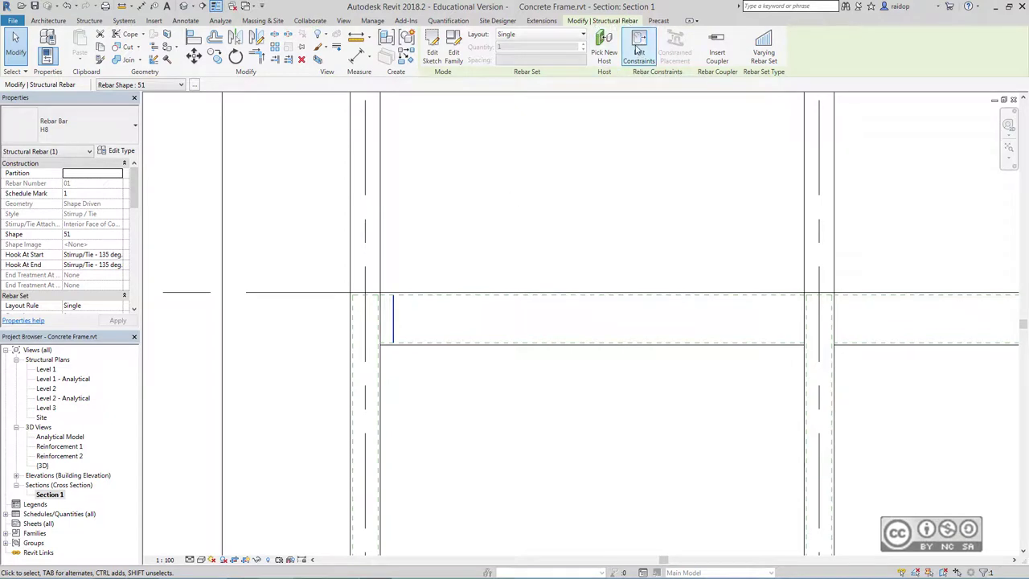
pyautogui.click(640, 50)
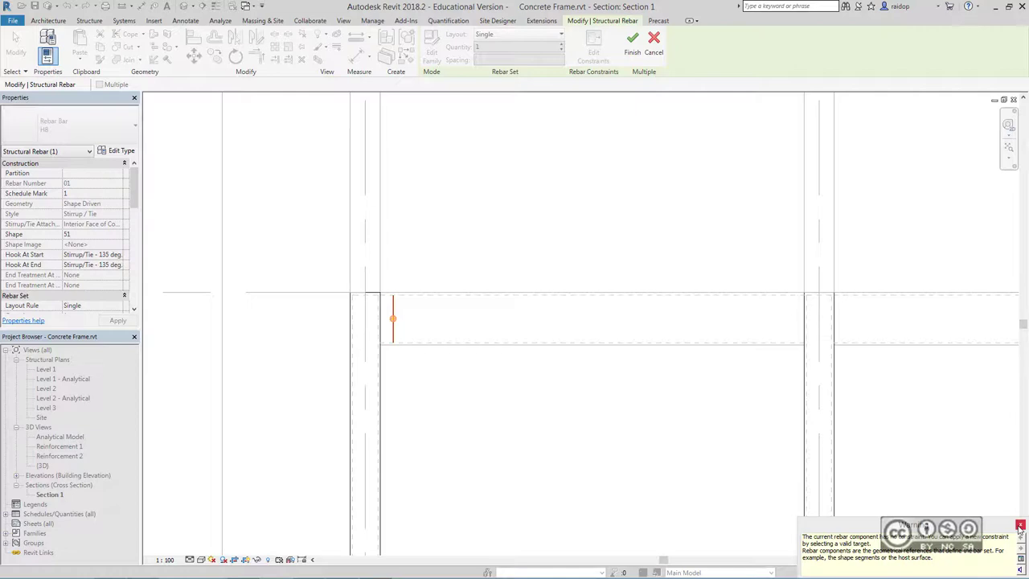
pyautogui.click(1019, 528)
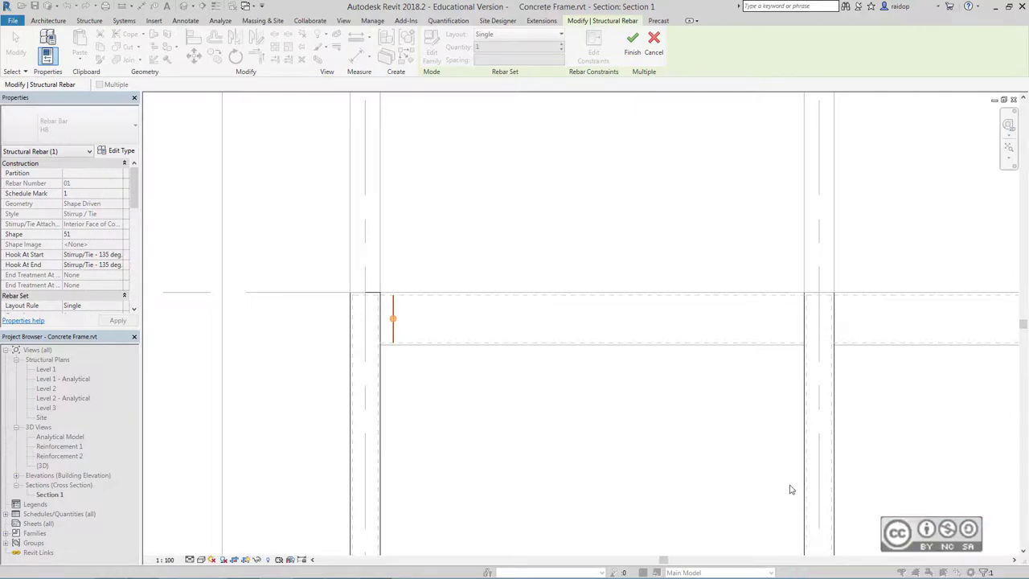
pyautogui.scroll(3, 384, 335)
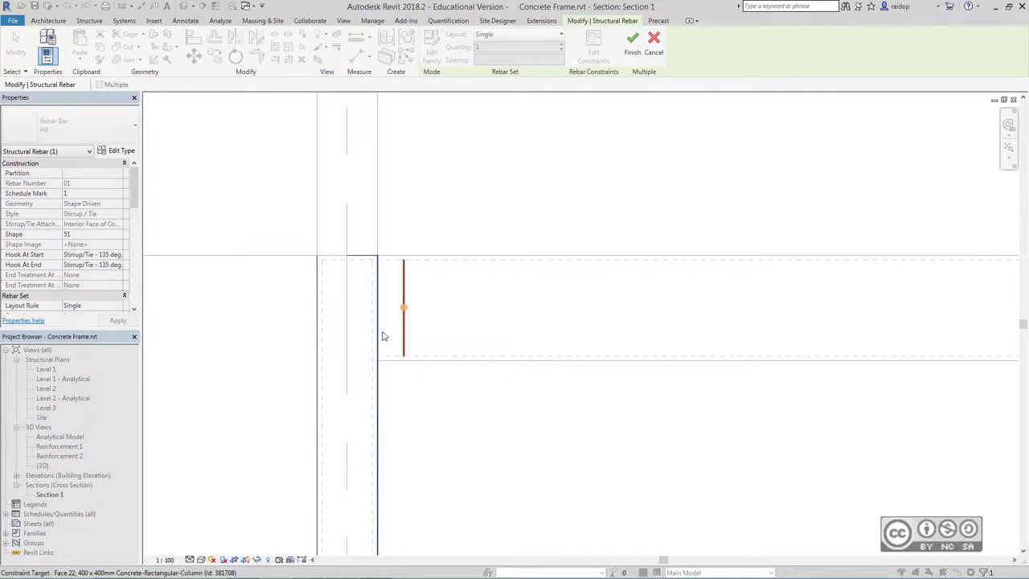
pyautogui.click(463, 260)
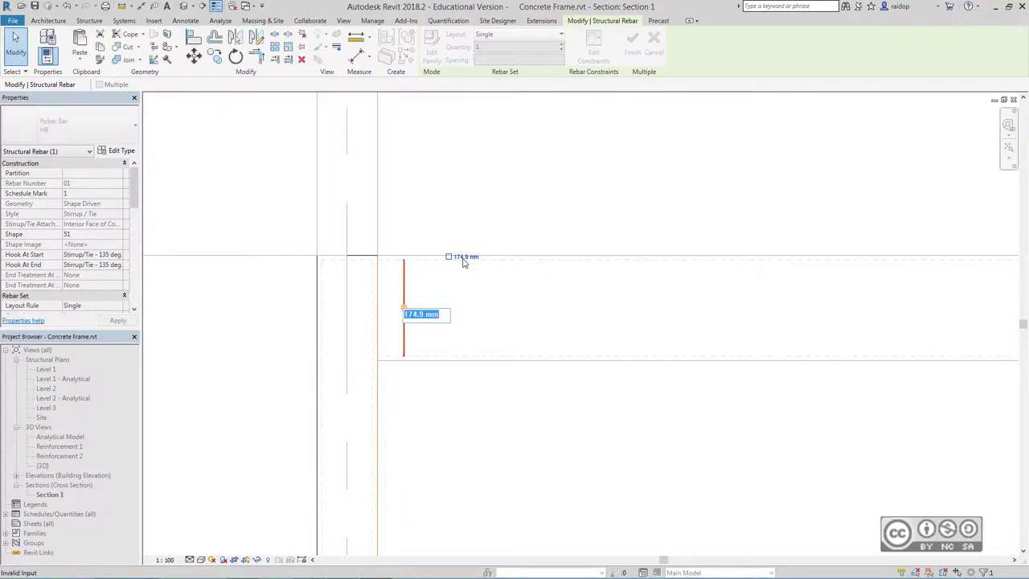
pyautogui.write('20')
pyautogui.press('Return')
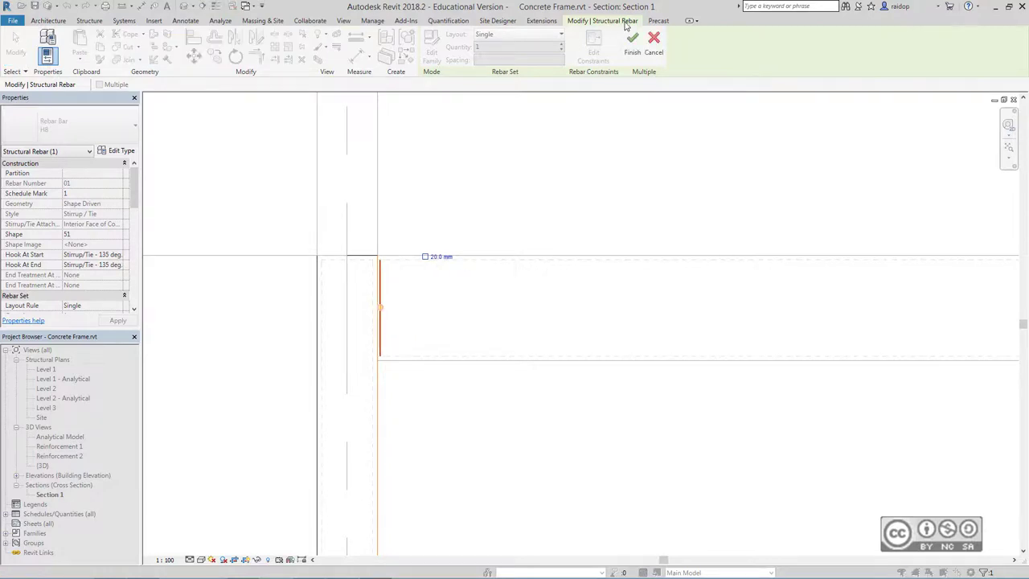
pyautogui.click(633, 54)
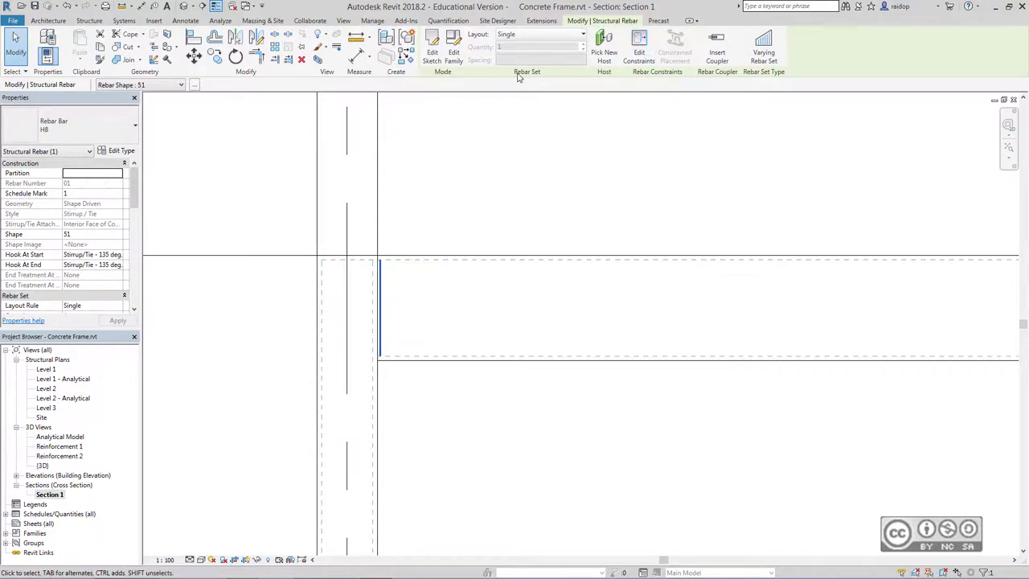
# Step: Set the stirrup layout to Number with Spacing: 14 bars at 120 mm
pyautogui.click(523, 36)
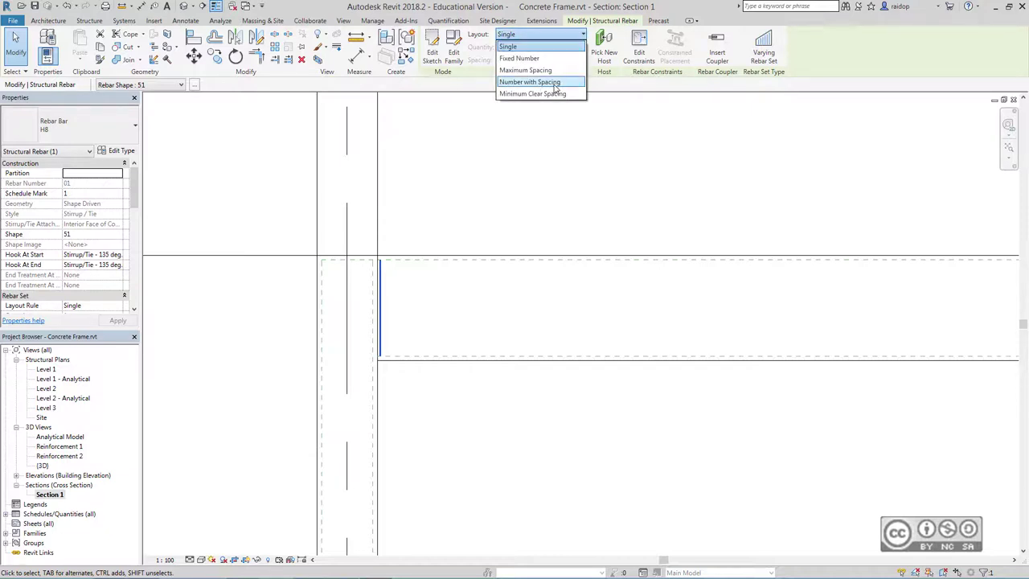
pyautogui.click(554, 83)
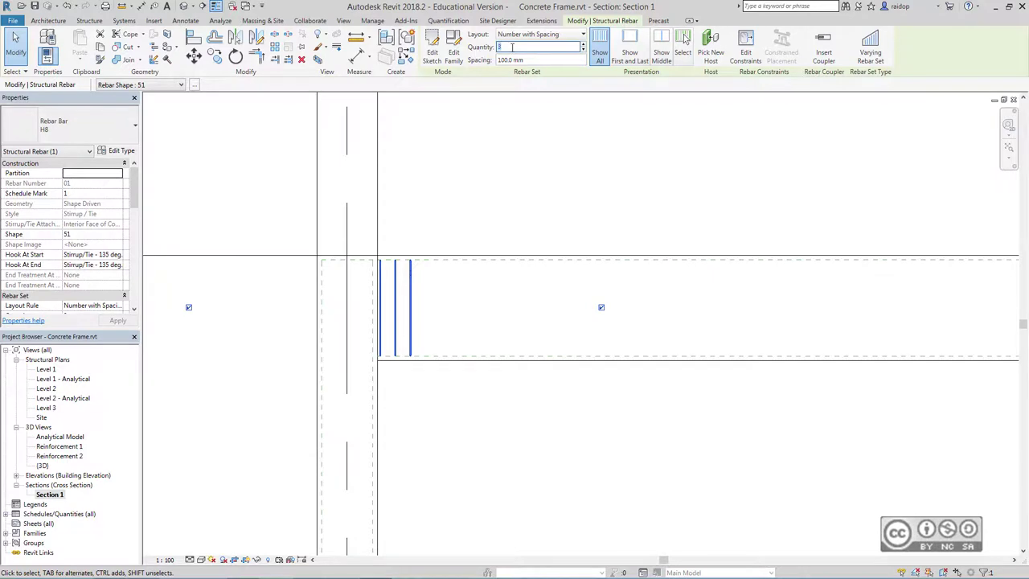
pyautogui.press('Tab')
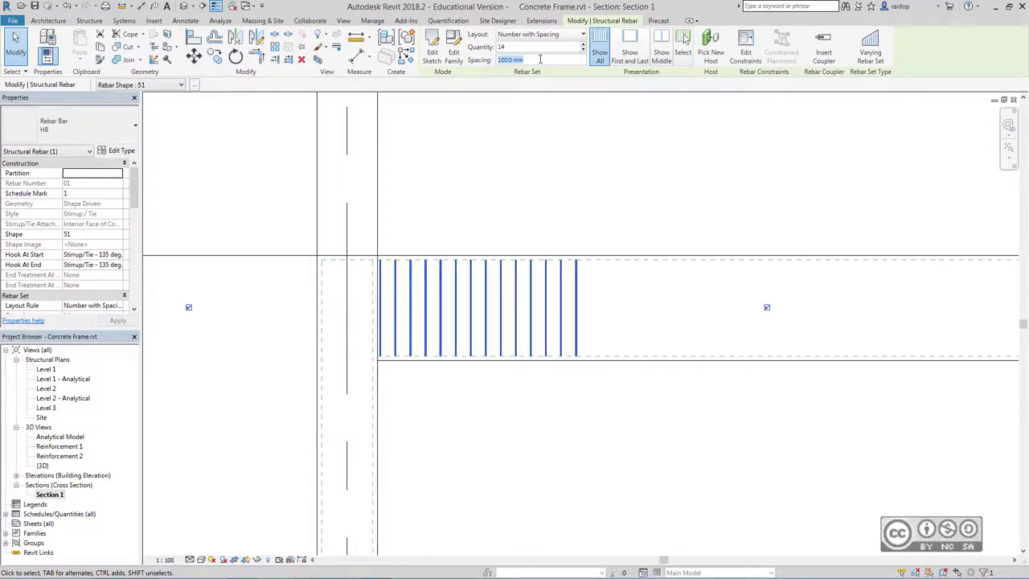
pyautogui.write('120')
pyautogui.press('Return')
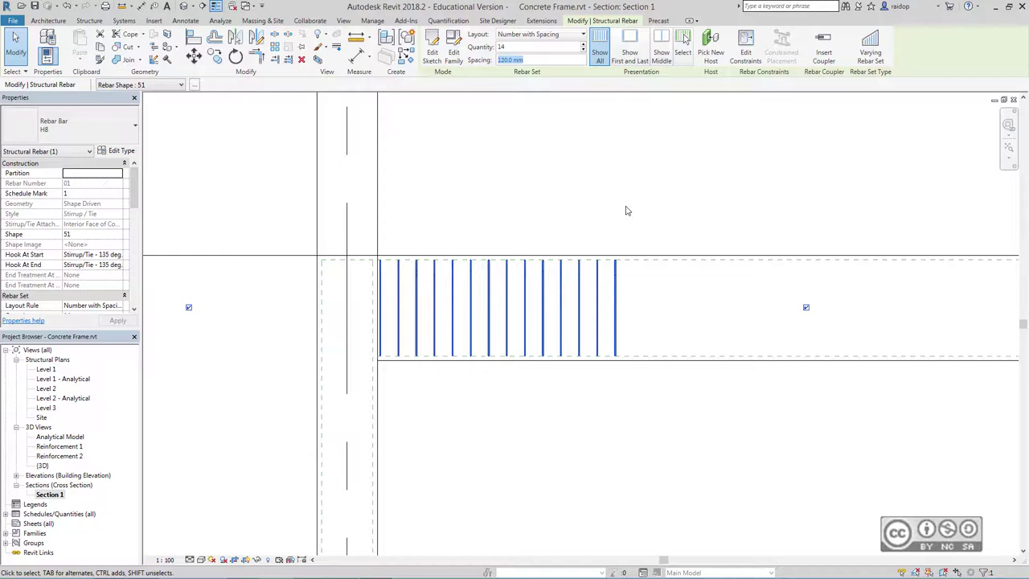
pyautogui.scroll(-2, 551, 214)
pyautogui.moveTo(552, 213); pyautogui.dragTo(544, 230, button='middle')
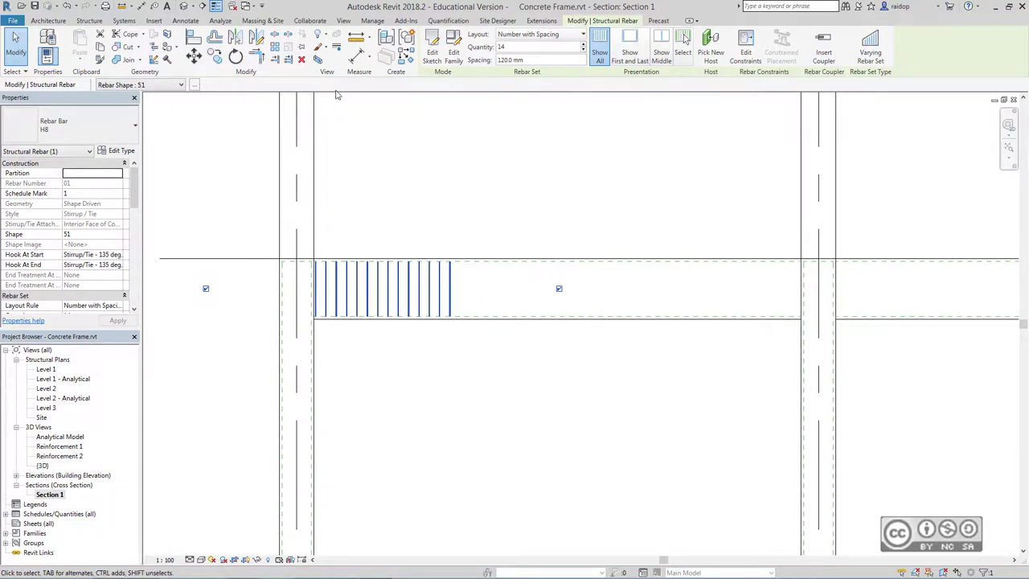
# Step: Mirror-copy the 14-stirrup set about a vertical axis at the beam's midpoint
pyautogui.click(258, 39)
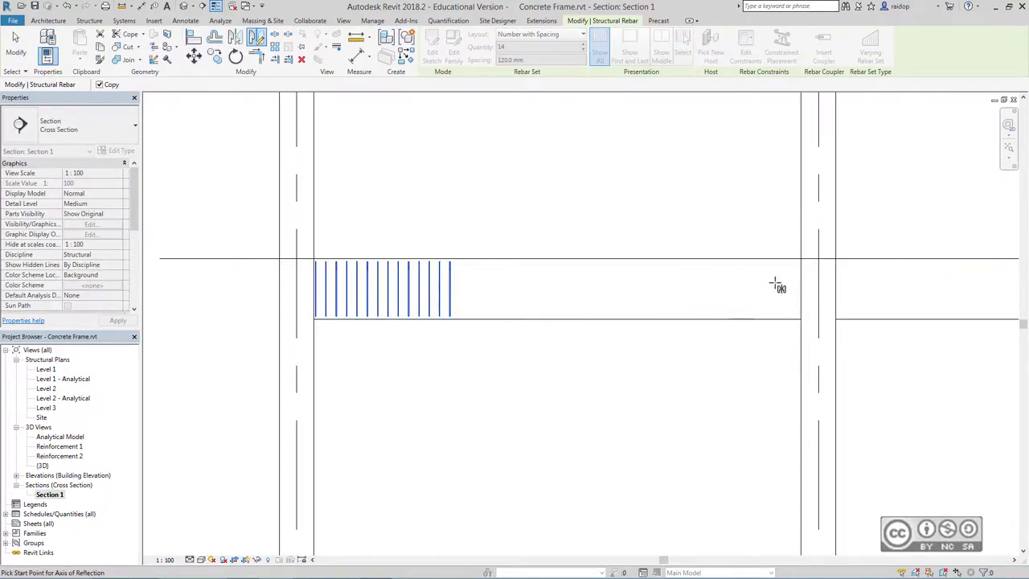
pyautogui.click(557, 319)
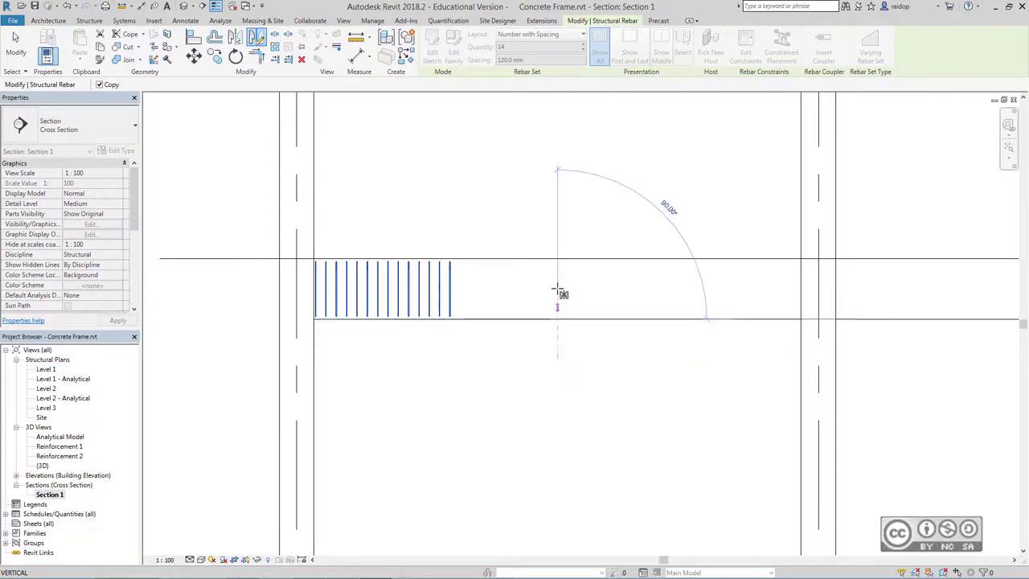
pyautogui.click(557, 209)
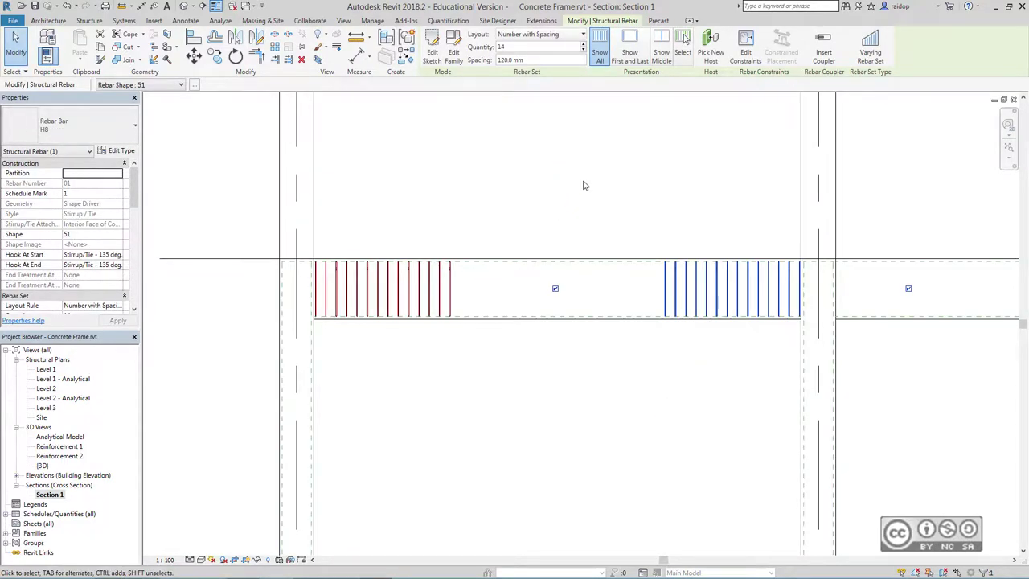
pyautogui.click(431, 154)
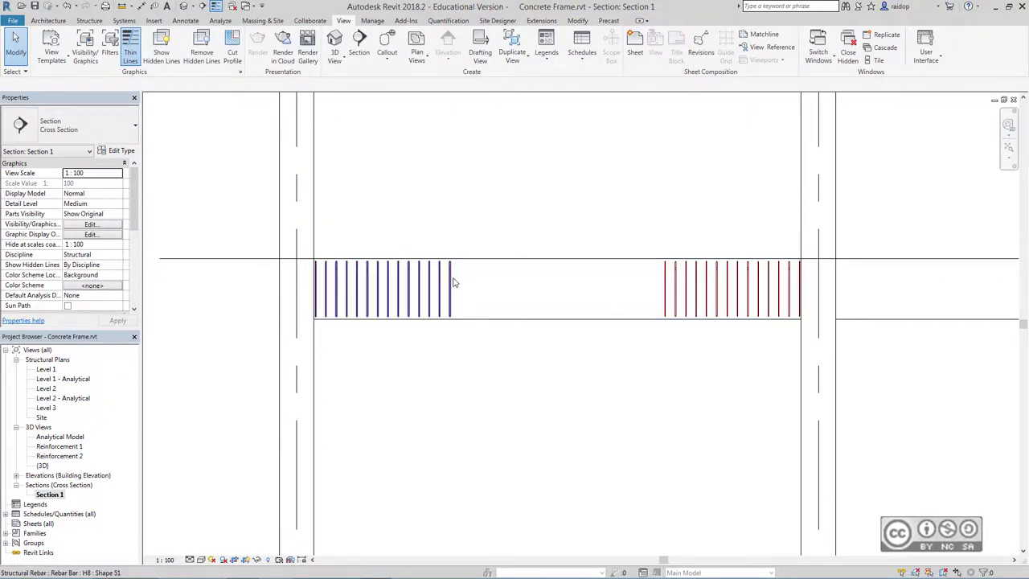
# Step: Start copying the left stirrup set from its midpoint as base point
pyautogui.click(490, 238)
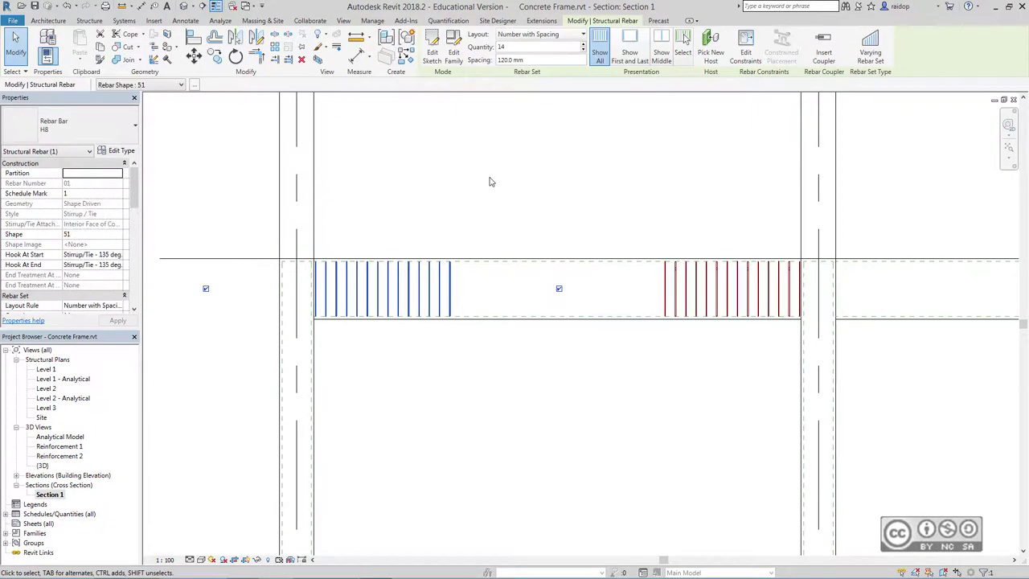
pyautogui.click(216, 56)
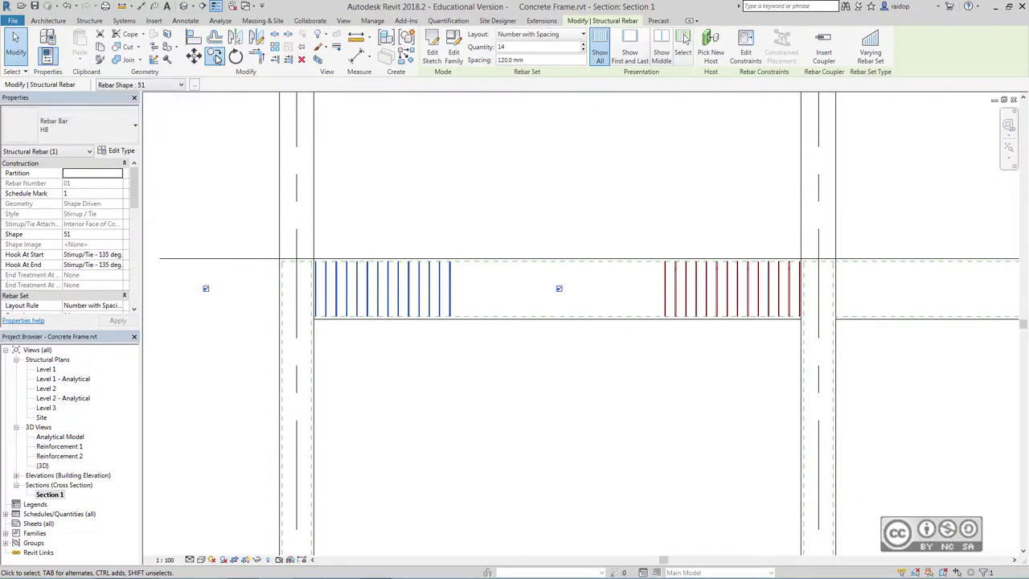
pyautogui.click(358, 291)
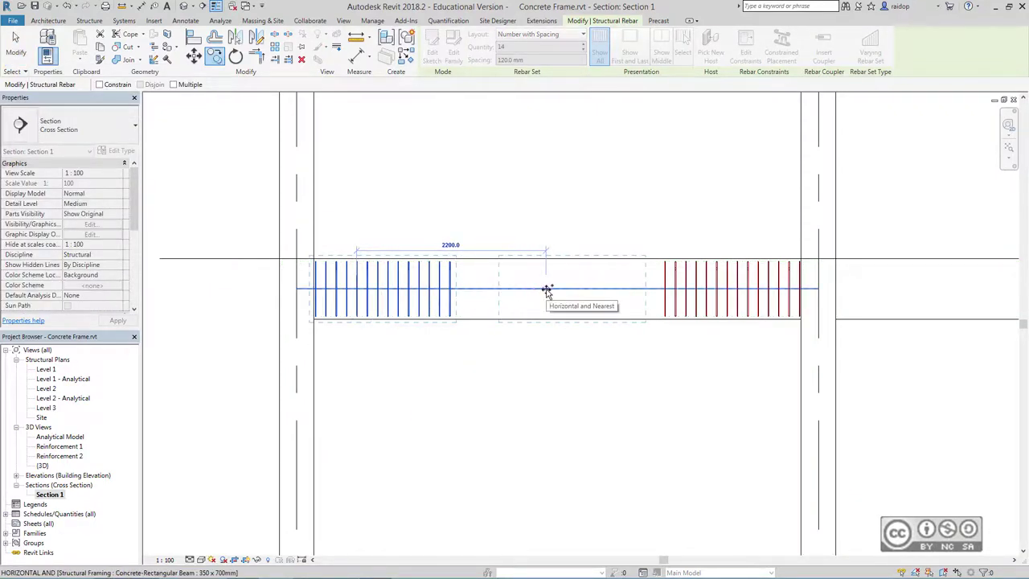
# Step: Place the stirrup copy 1800 mm along the beam and reset it to 9 bars at 250 mm spacing
pyautogui.write('1800')
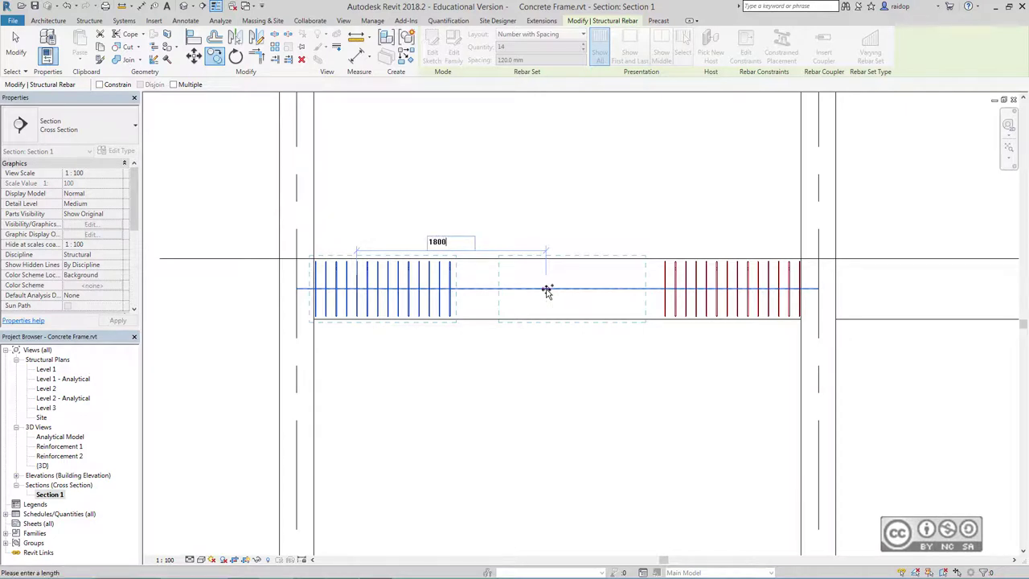
pyautogui.press('Return')
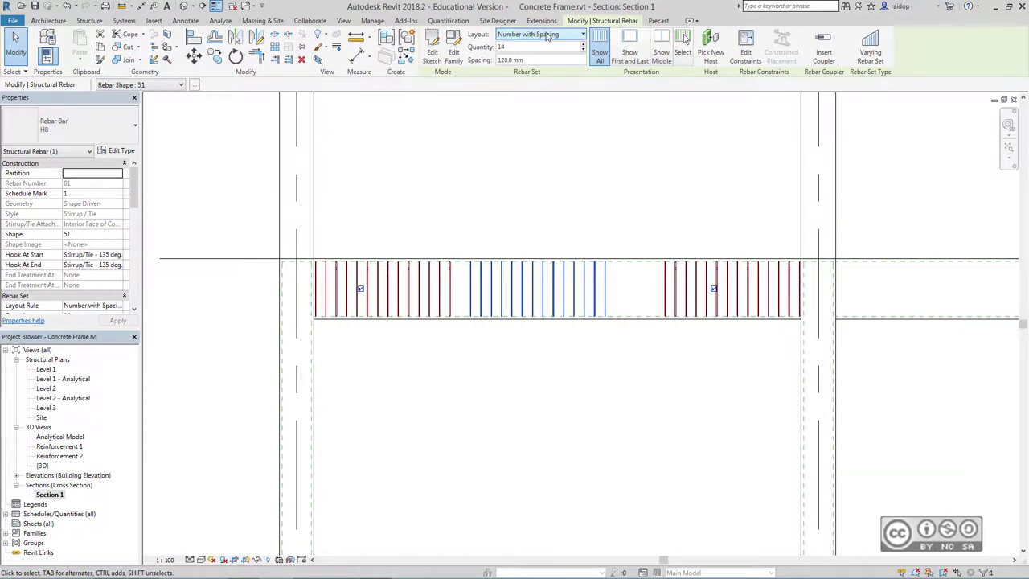
pyautogui.doubleClick(513, 46)
pyautogui.write('9')
pyautogui.press('Tab')
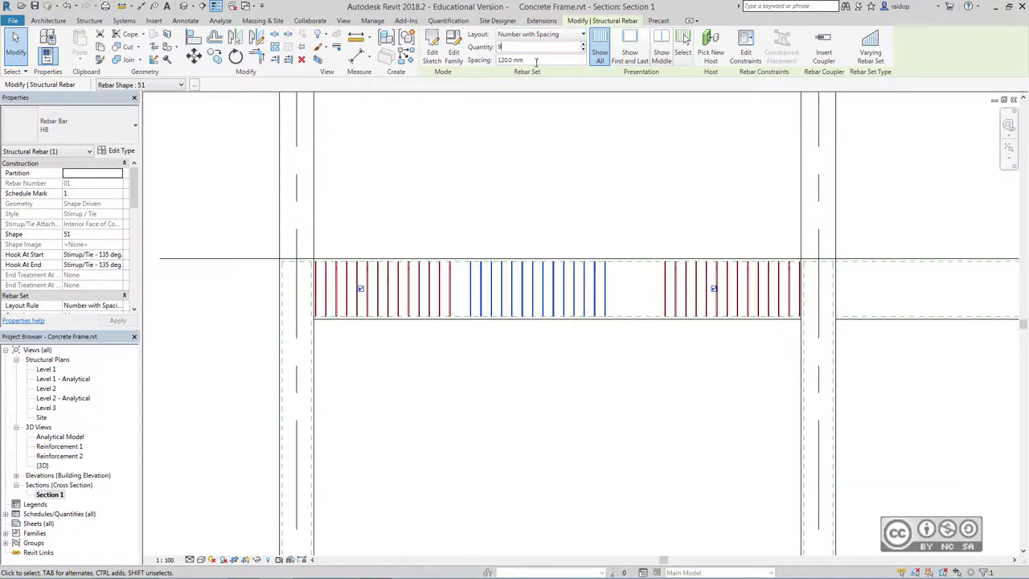
pyautogui.write('250')
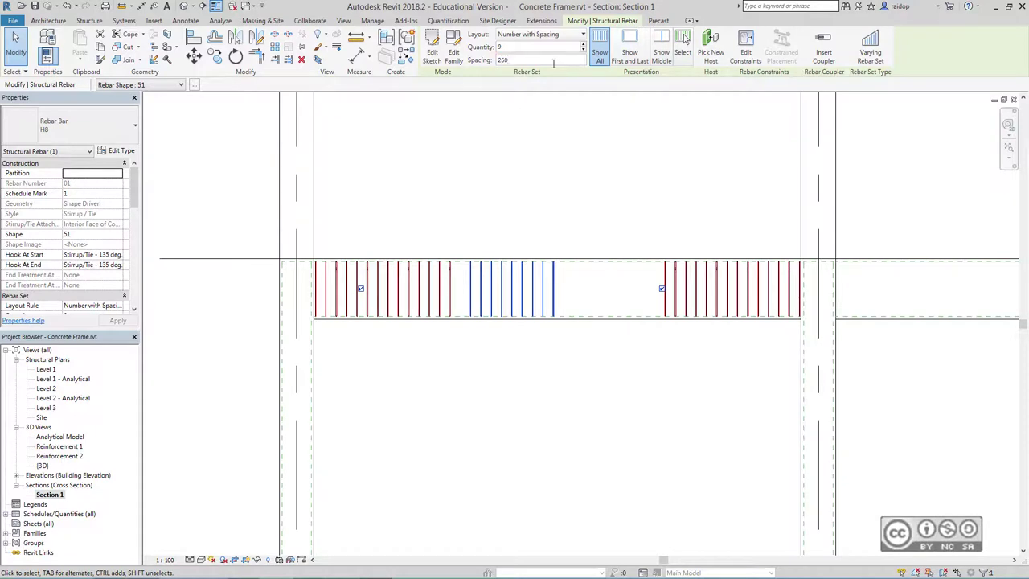
pyautogui.press('Return')
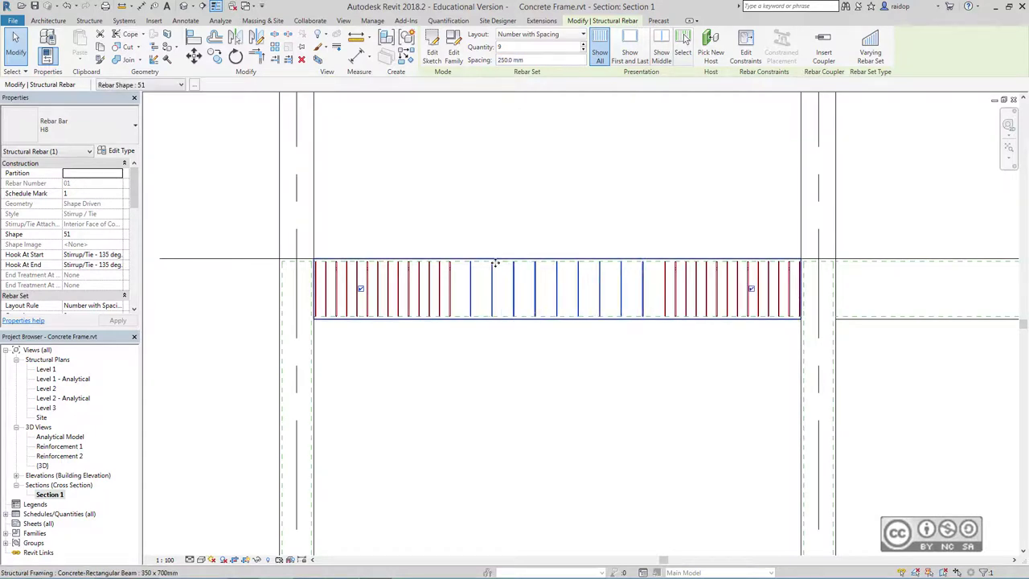
pyautogui.click(579, 181)
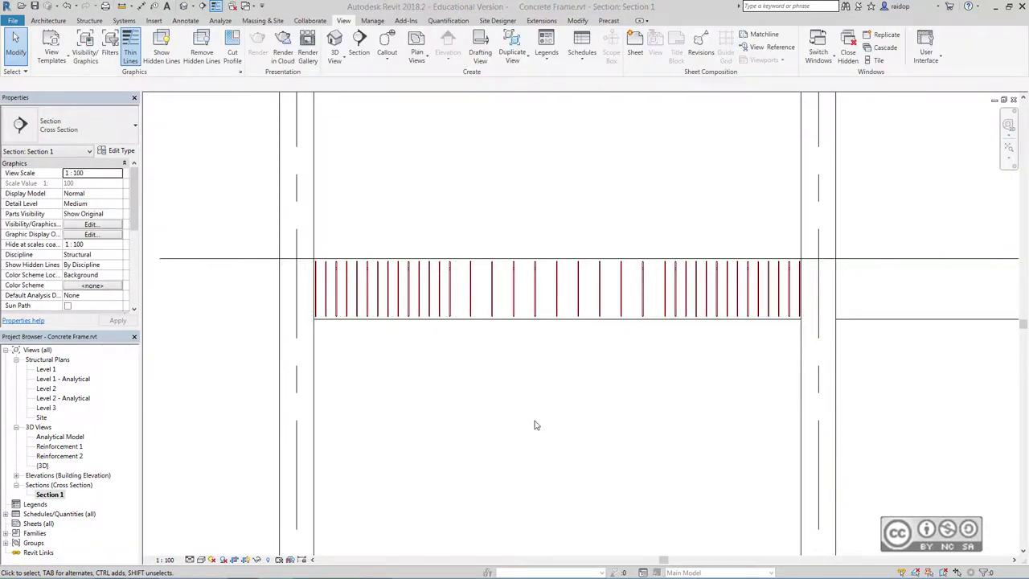
# Step: Start a Sketch Rebar bar hosted in the beam
pyautogui.click(89, 20)
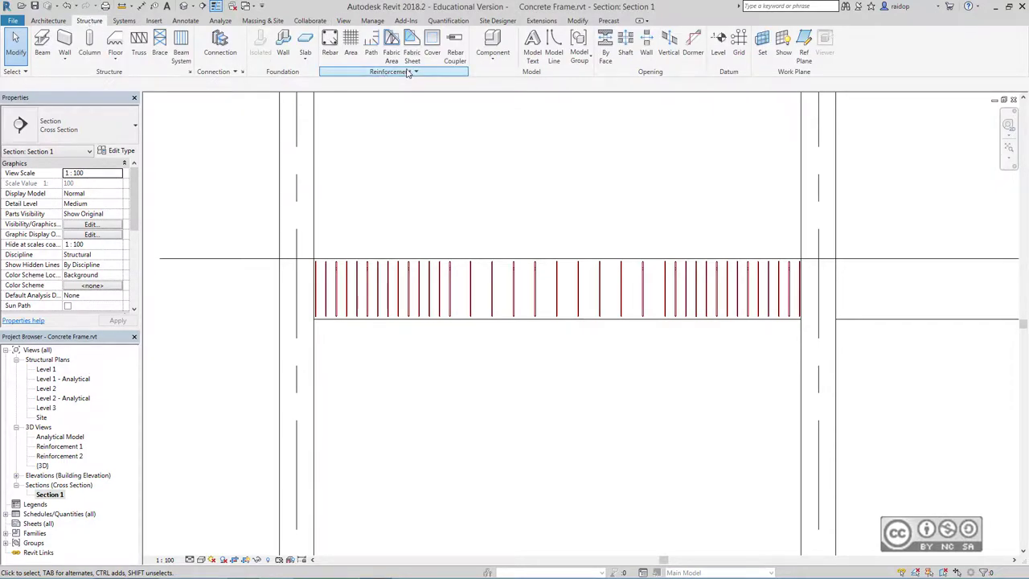
pyautogui.click(330, 44)
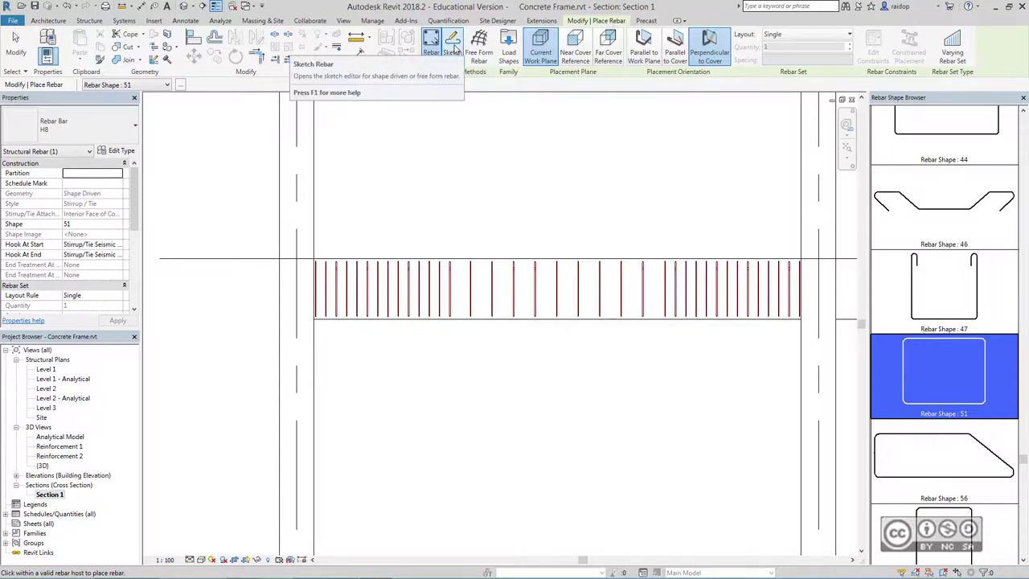
pyautogui.click(452, 48)
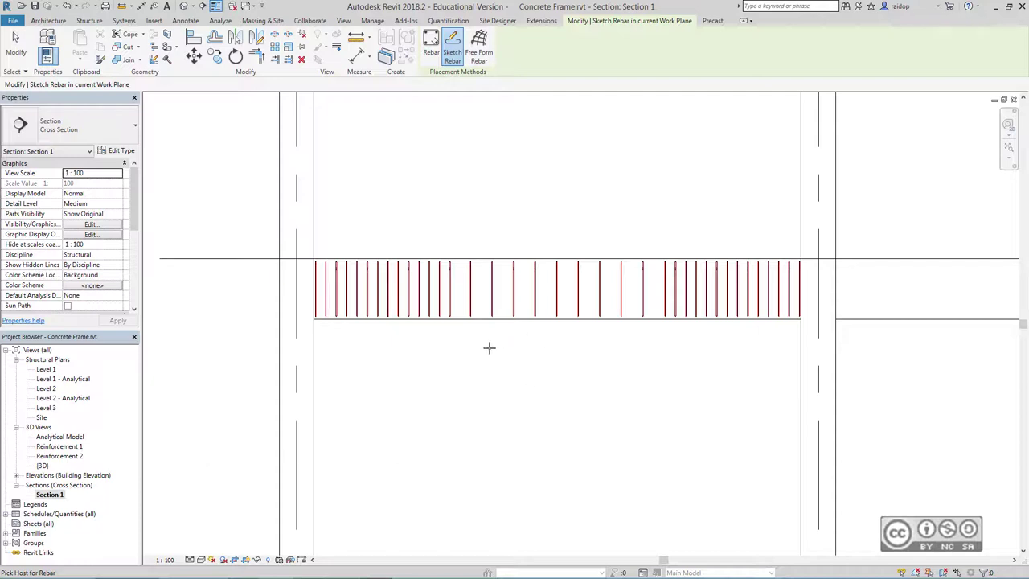
pyautogui.click(402, 260)
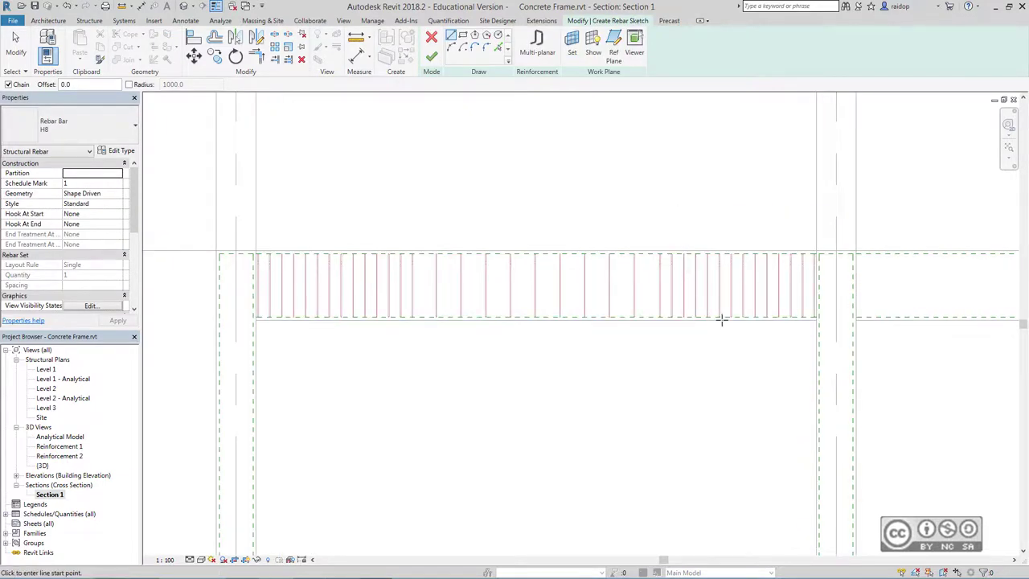
pyautogui.scroll(2, 661, 313)
pyautogui.scroll(3, 669, 314)
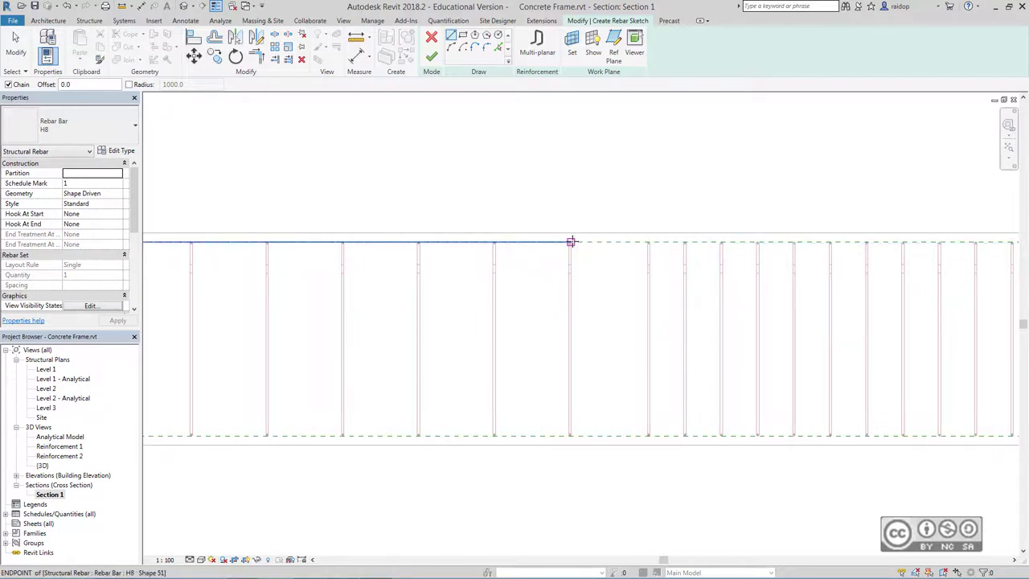
pyautogui.scroll(4, 572, 242)
# Step: Sketch the bar along the beam top with a 662 mm downward left leg, sized H20
pyautogui.click(470, 246)
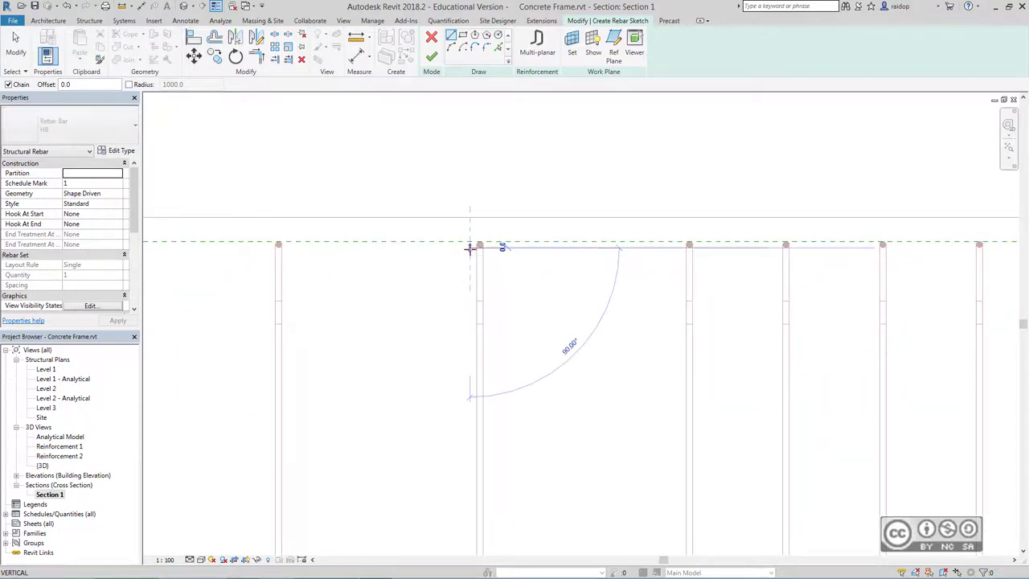
pyautogui.scroll(-5, 471, 246)
pyautogui.moveTo(391, 248); pyautogui.dragTo(756, 252, button='middle')
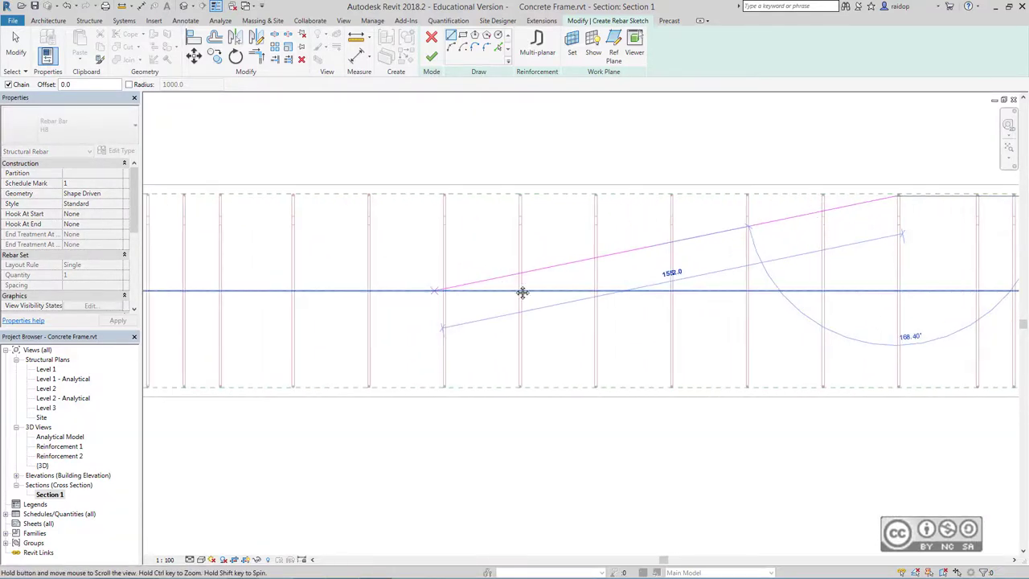
pyautogui.scroll(-2, 450, 274)
pyautogui.scroll(3, 322, 203)
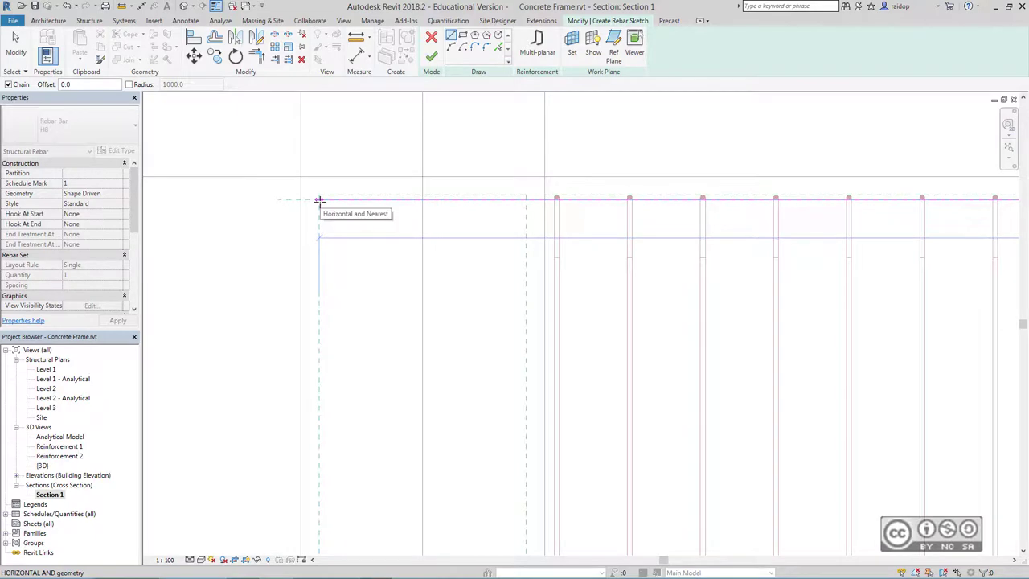
pyautogui.click(319, 200)
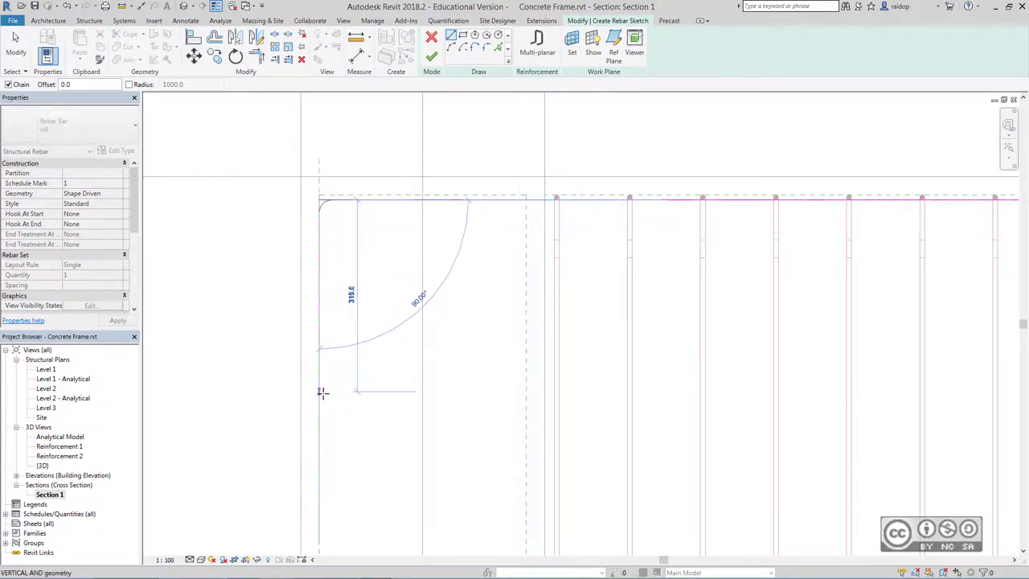
pyautogui.write('662')
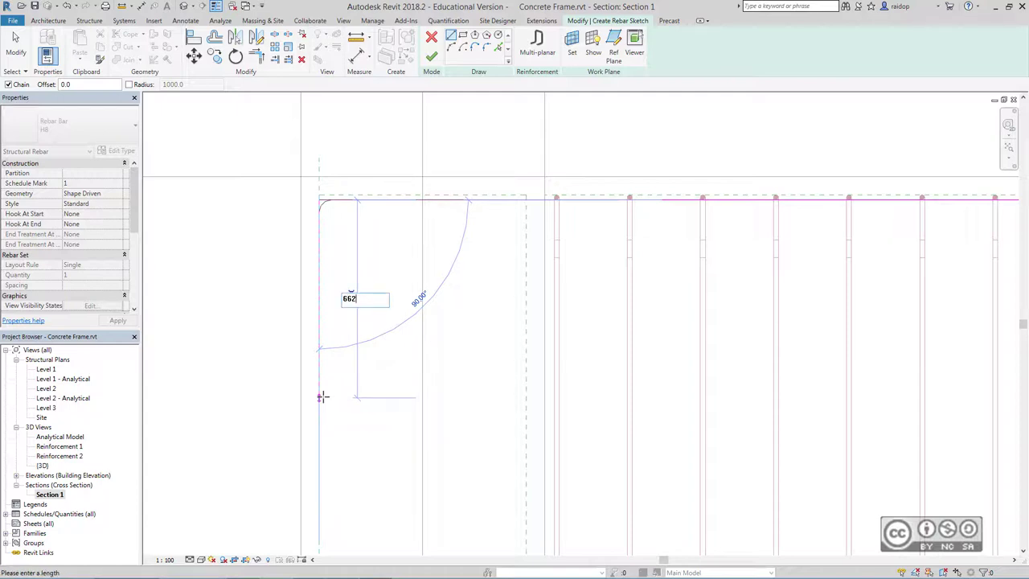
pyautogui.press('Return')
pyautogui.scroll(-1, 341, 426)
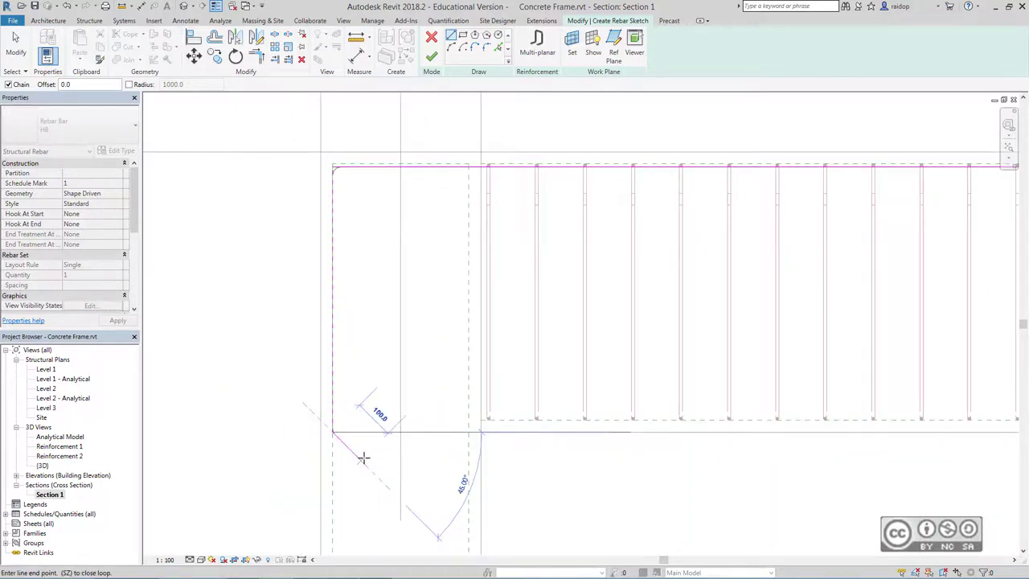
pyautogui.press('Escape')
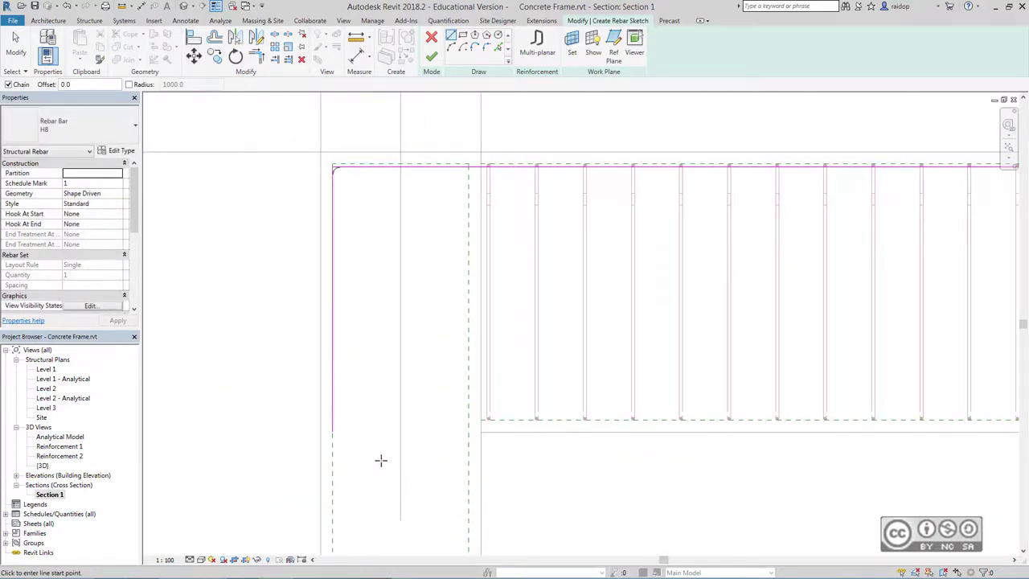
pyautogui.click(91, 126)
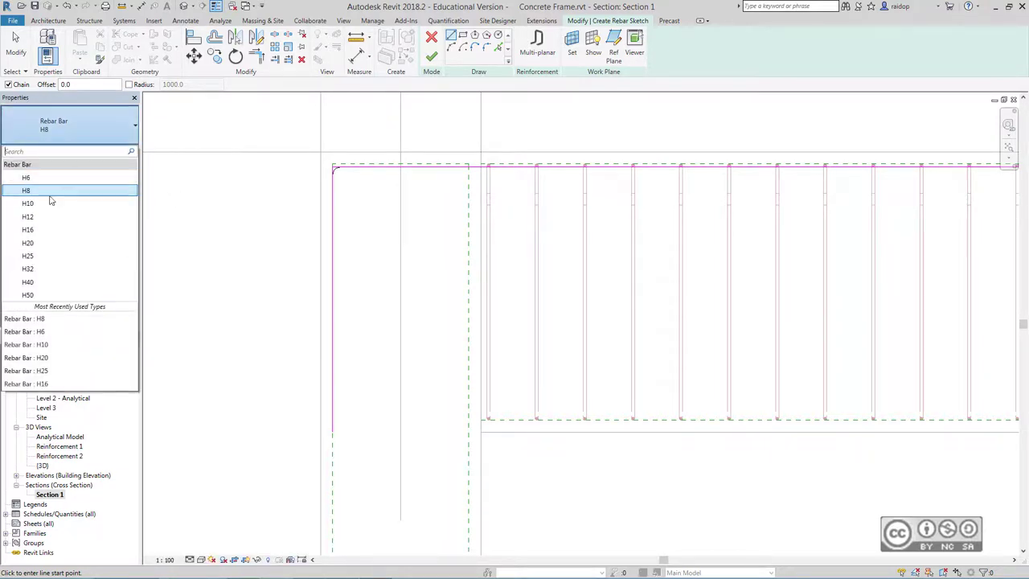
pyautogui.click(35, 241)
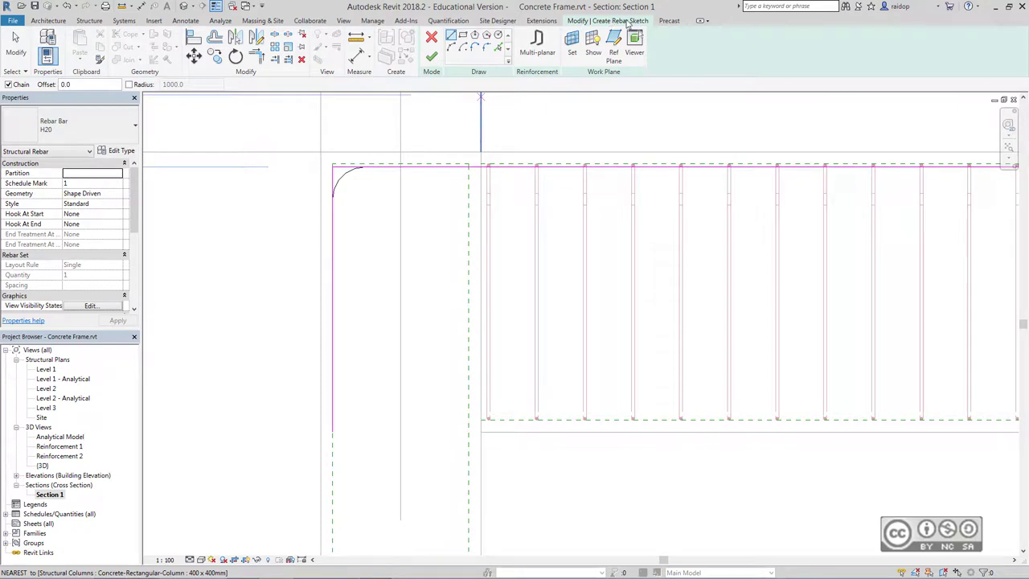
# Step: Finish the H20 bar and lay it out as a Fixed Number set of 3 bars
pyautogui.click(432, 60)
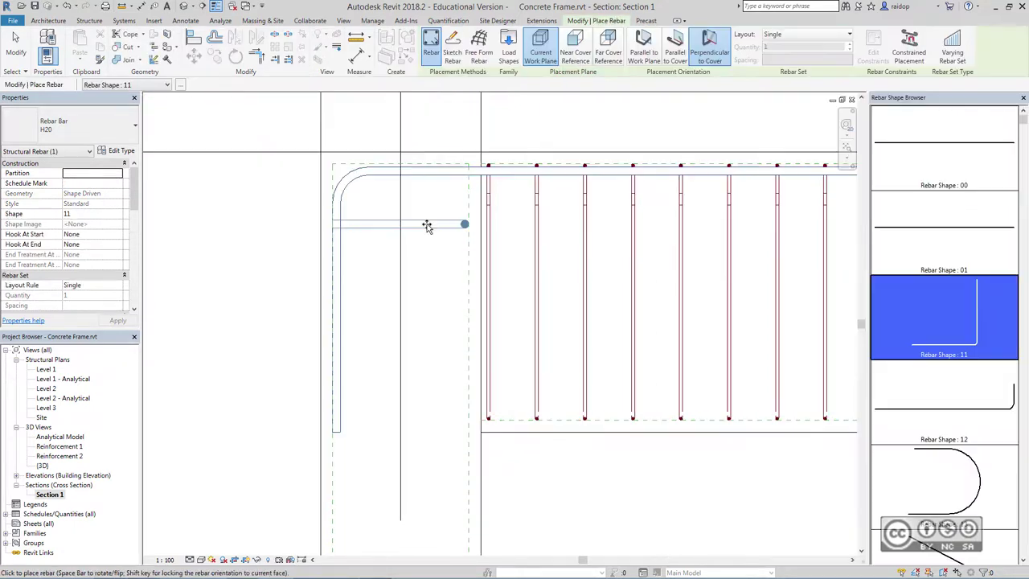
pyautogui.press('Escape')
pyautogui.press('Escape')
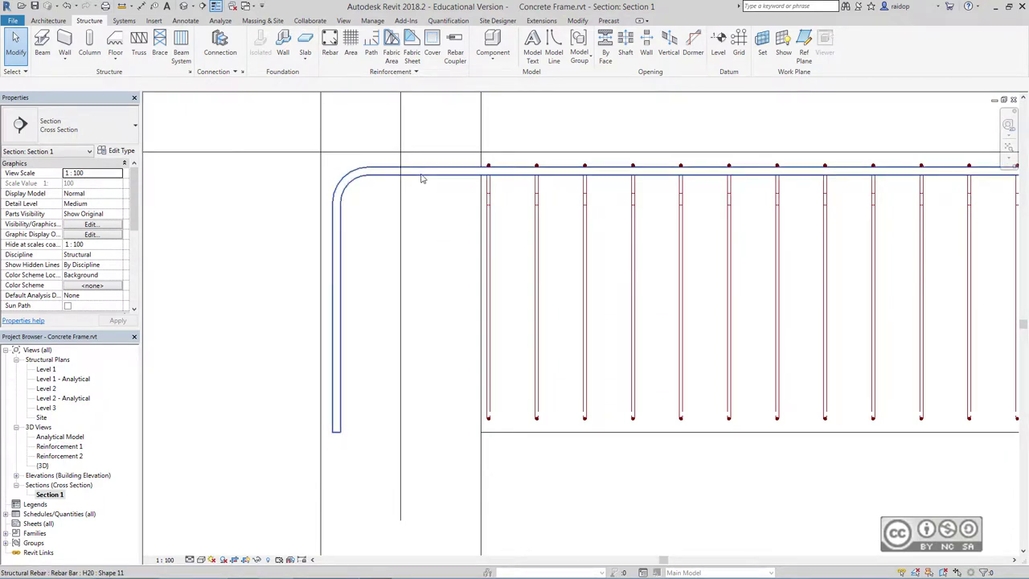
pyautogui.click(422, 178)
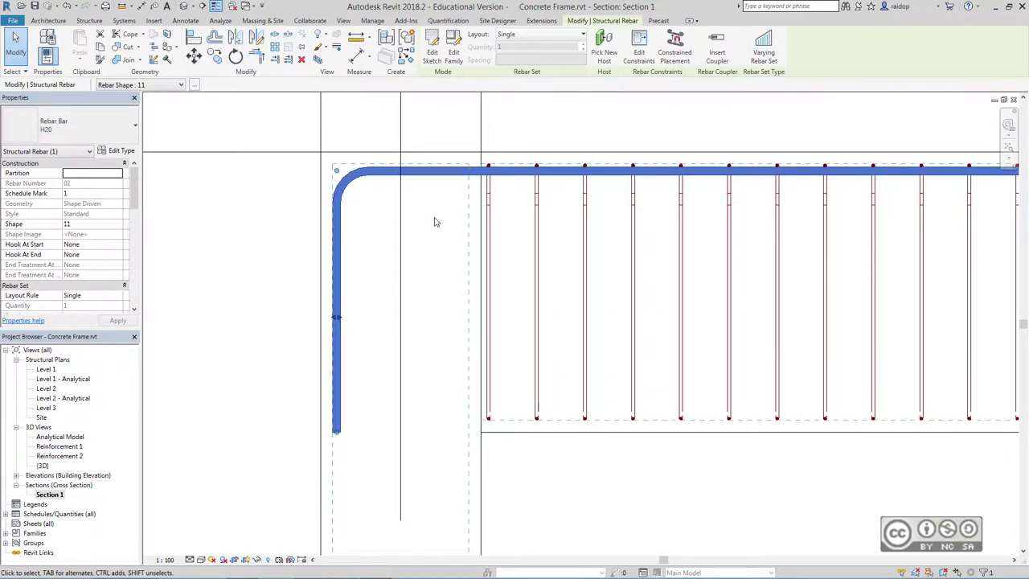
pyautogui.scroll(-2, 433, 200)
pyautogui.scroll(-1, 433, 199)
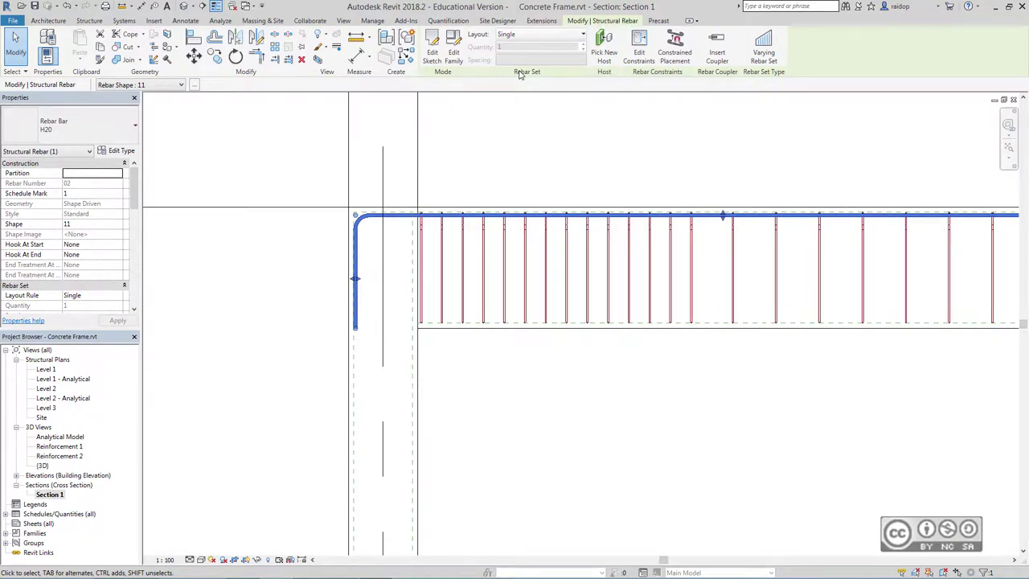
pyautogui.click(519, 34)
pyautogui.click(514, 56)
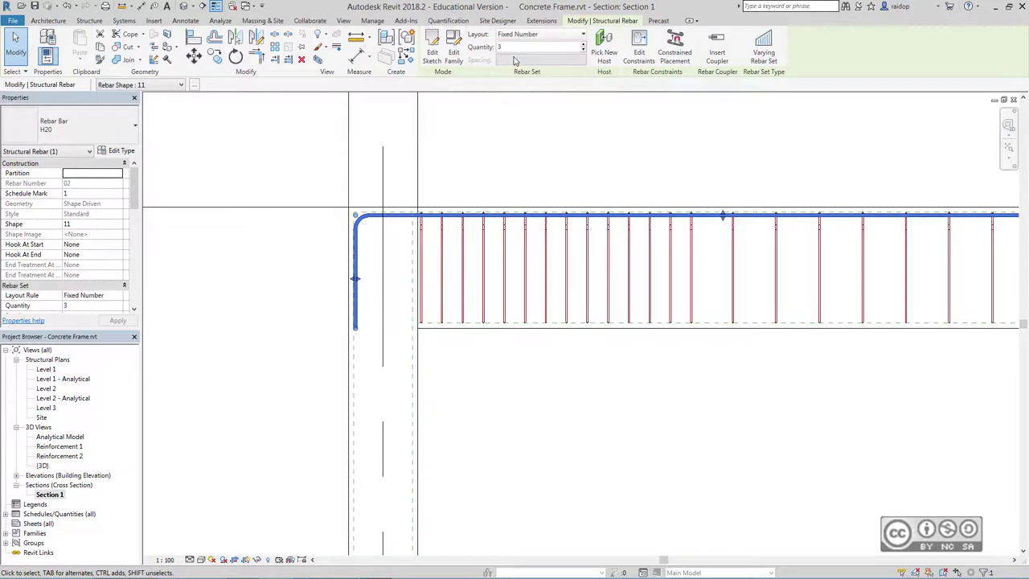
pyautogui.click(623, 150)
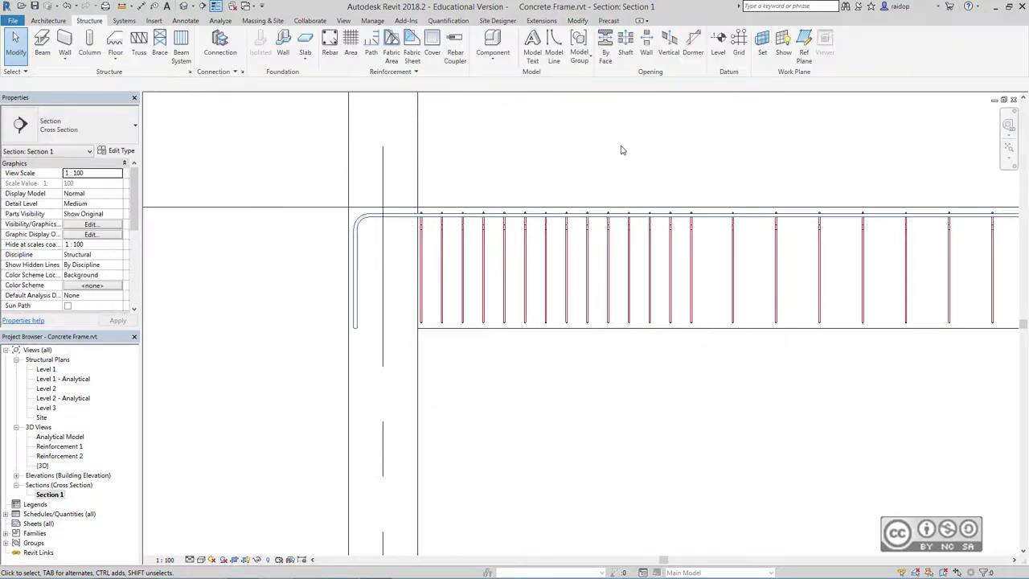
# Step: Check the bar set in the Reinforcement 1 3D view, then return to Section 1
pyautogui.doubleClick(52, 447)
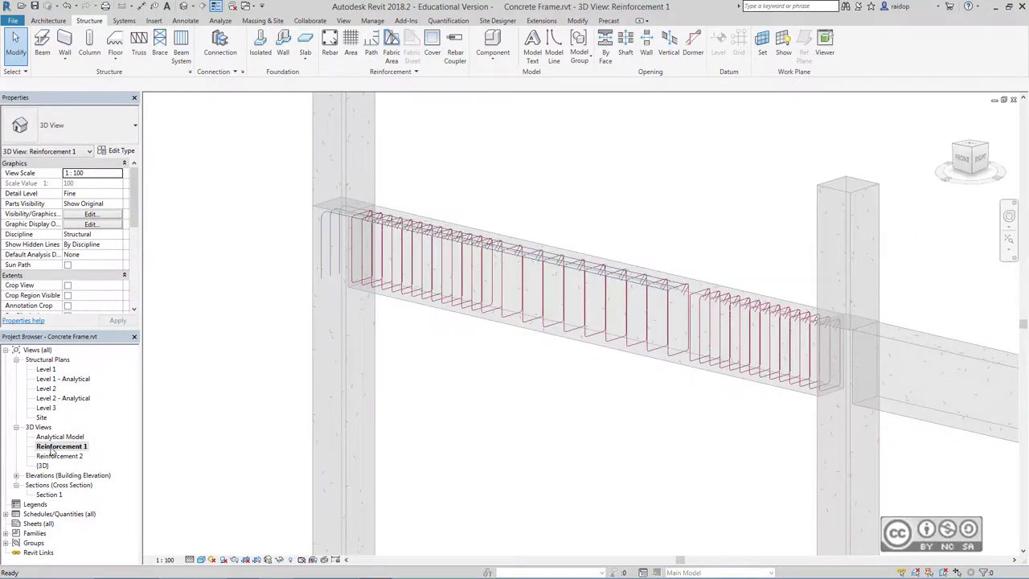
pyautogui.scroll(3, 407, 216)
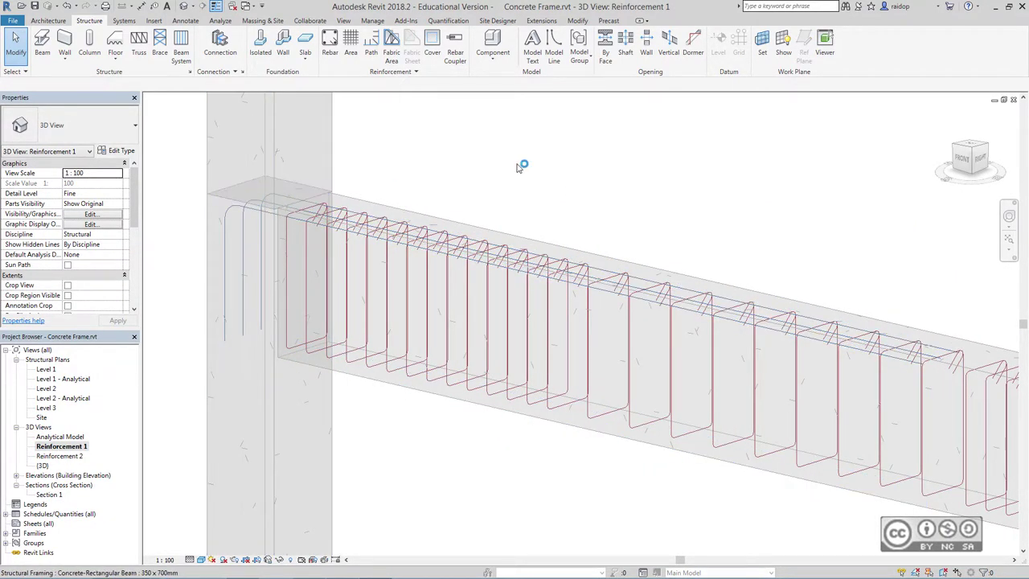
pyautogui.hotkey('ctrl', 'Tab')
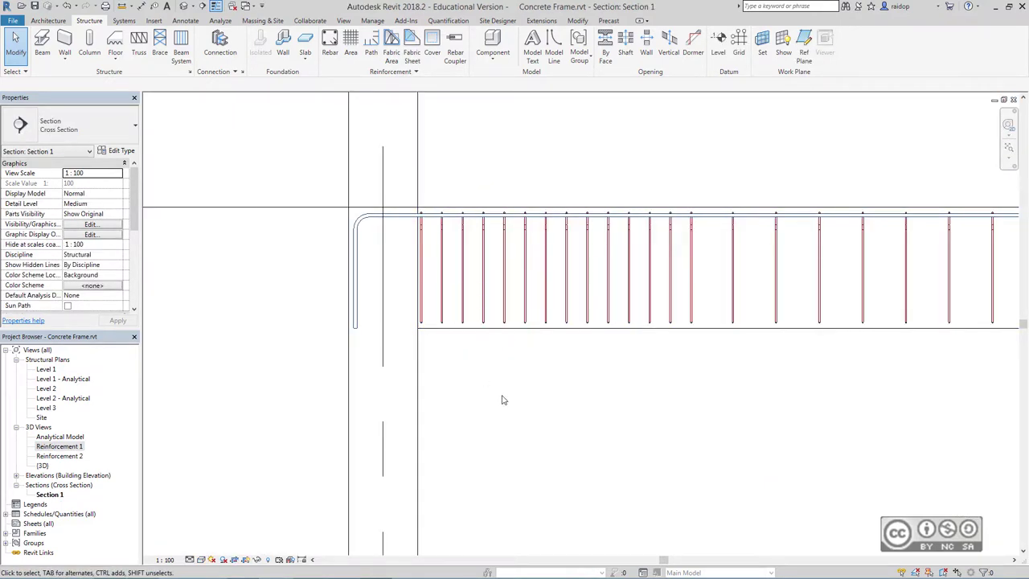
# Step: Constrain the H20 bar's lower end to the beam's bottom face with a 500 mm extension
pyautogui.click(358, 314)
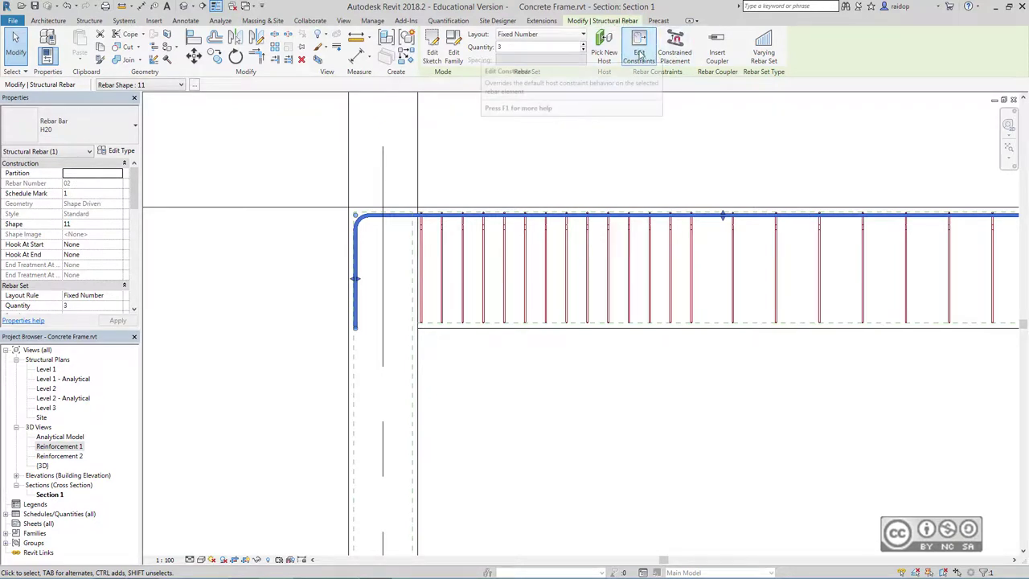
pyautogui.click(639, 50)
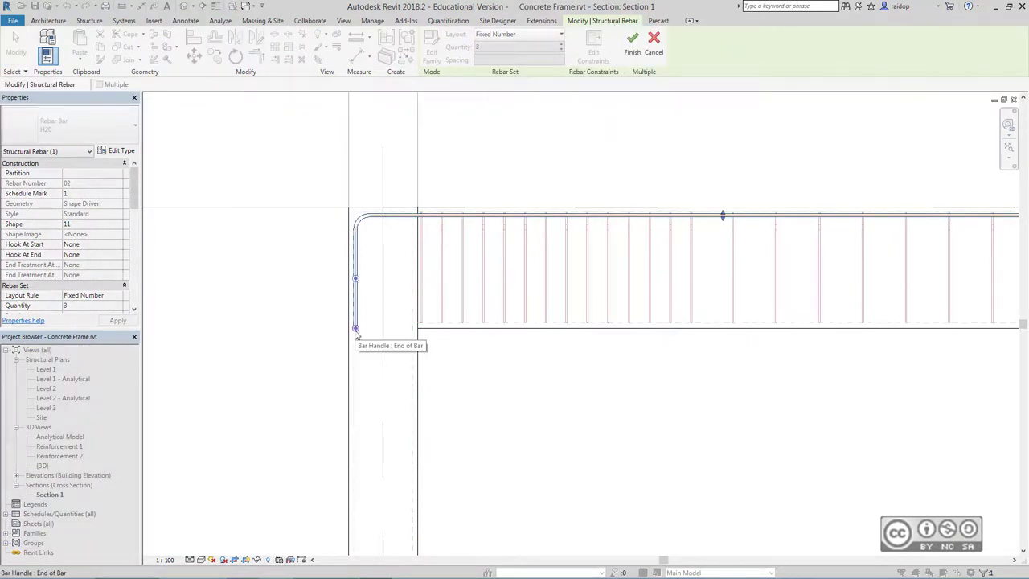
pyautogui.scroll(1, 297, 326)
pyautogui.scroll(1, 281, 322)
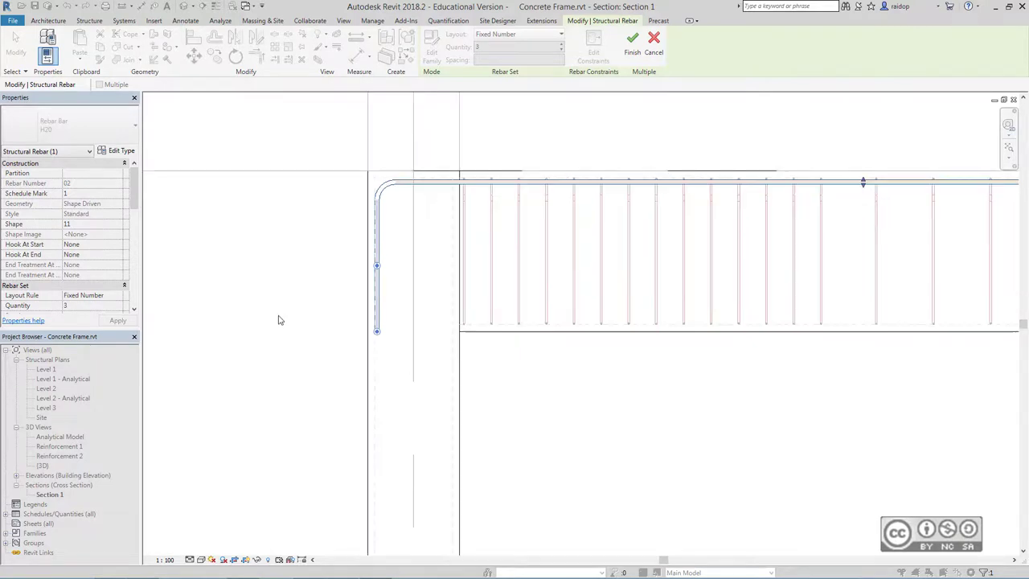
pyautogui.click(377, 333)
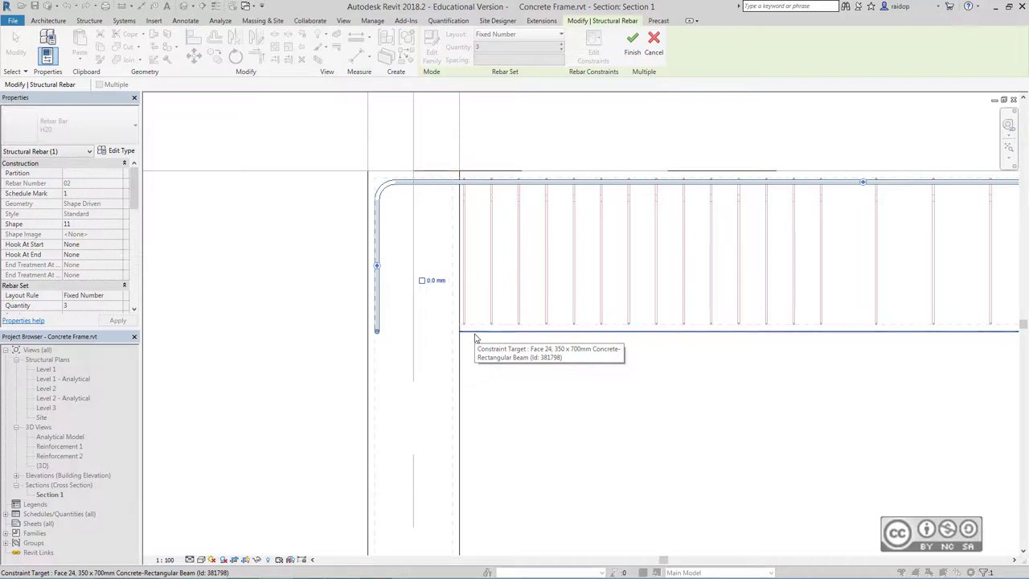
pyautogui.click(474, 337)
pyautogui.click(434, 283)
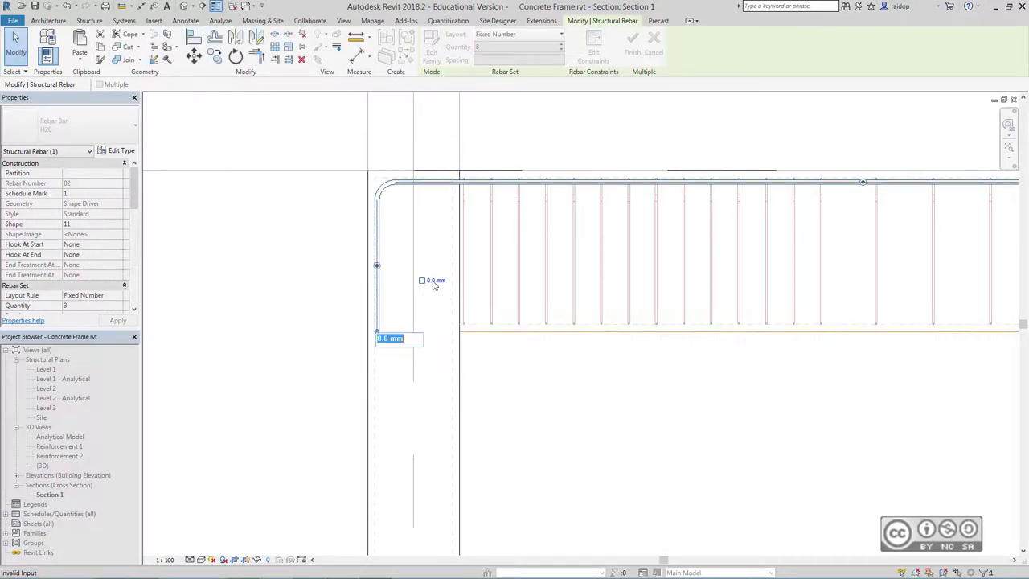
pyautogui.write('500')
pyautogui.press('Return')
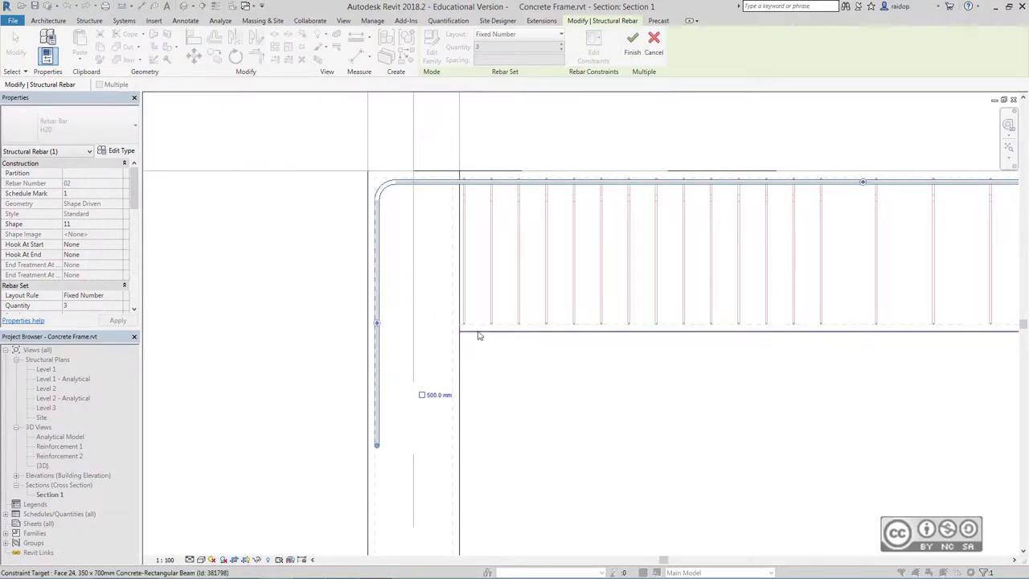
# Step: Finish the constraint edit and open the Reinforcement.rvt project
pyautogui.click(632, 40)
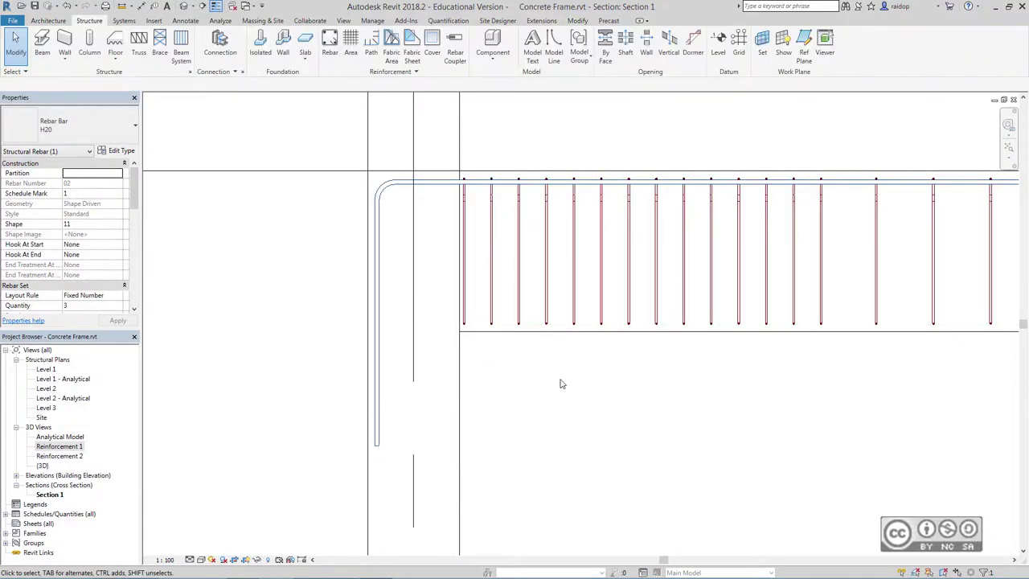
pyautogui.click(563, 385)
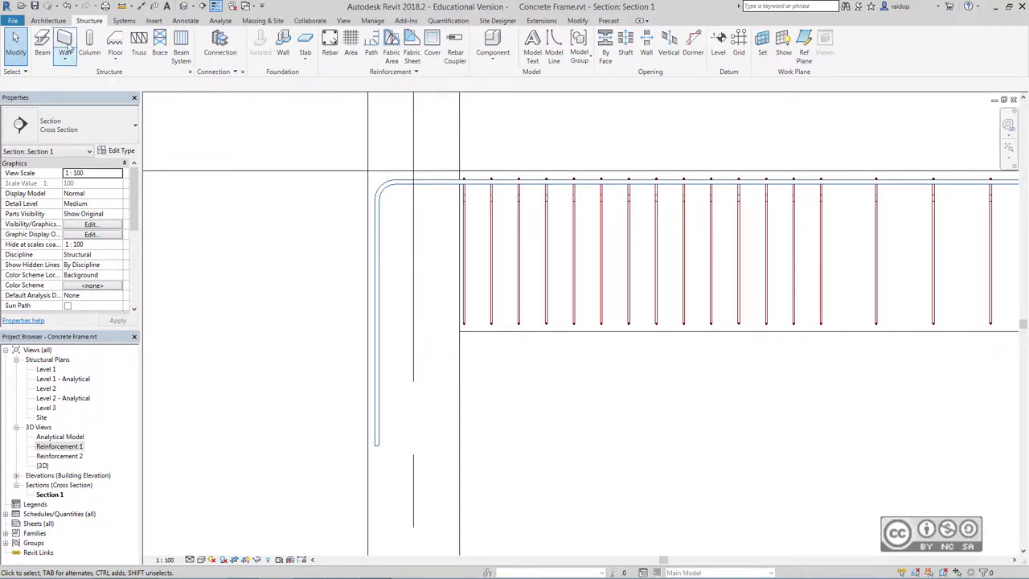
pyautogui.click(22, 7)
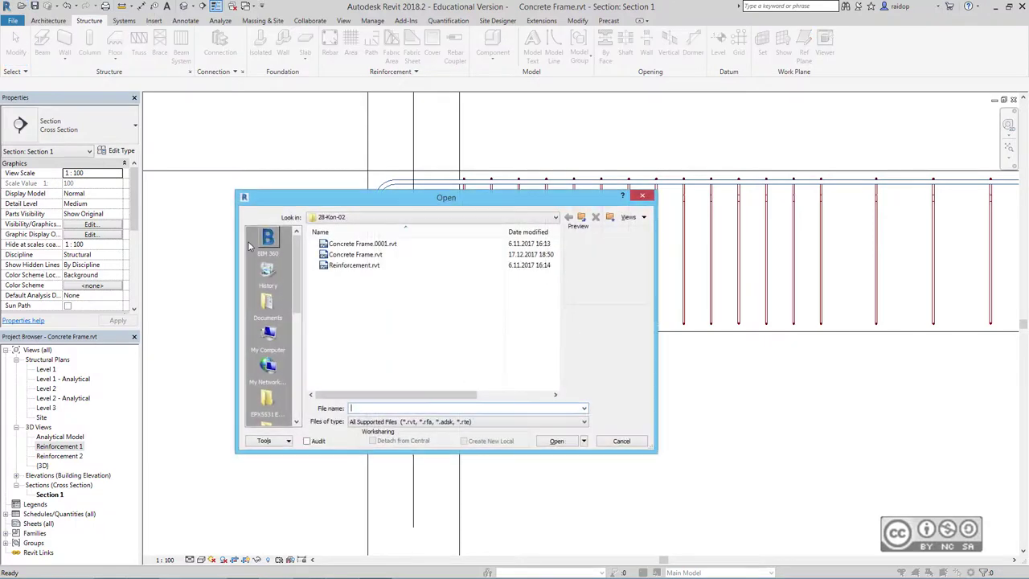
pyautogui.click(378, 265)
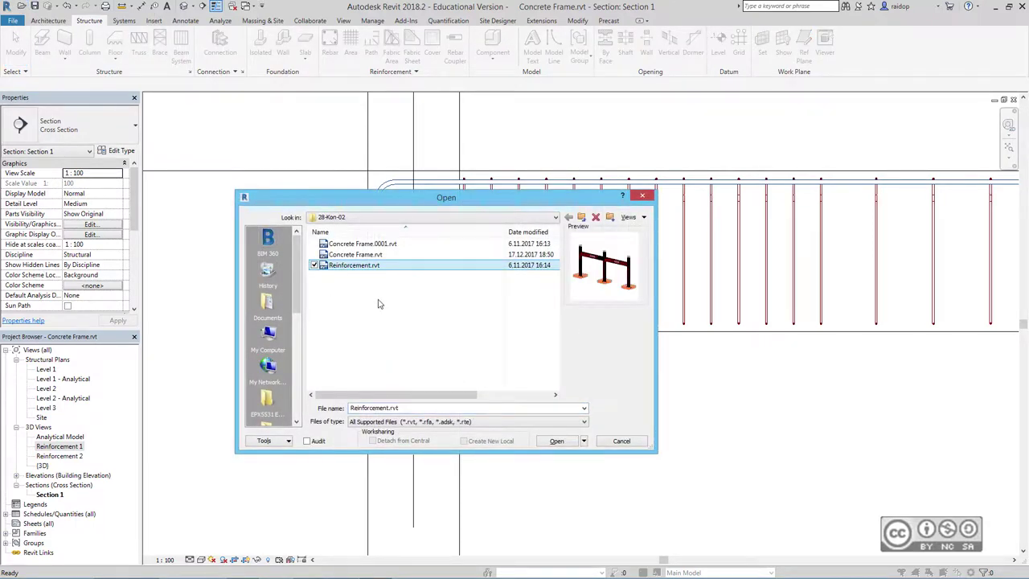
pyautogui.click(557, 441)
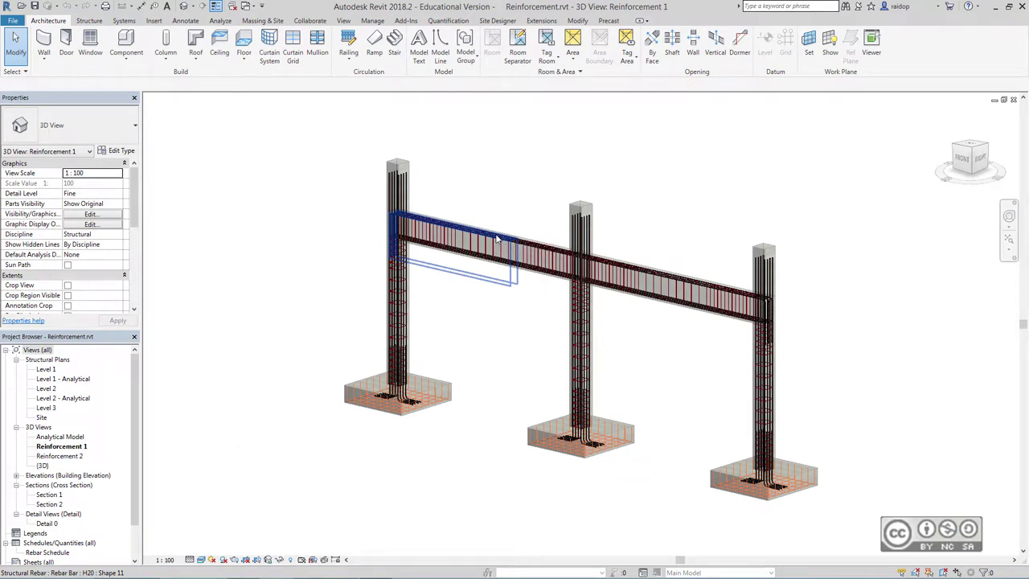
# Step: Select the beam rebar set and review its Dimensions values in Properties
pyautogui.click(497, 239)
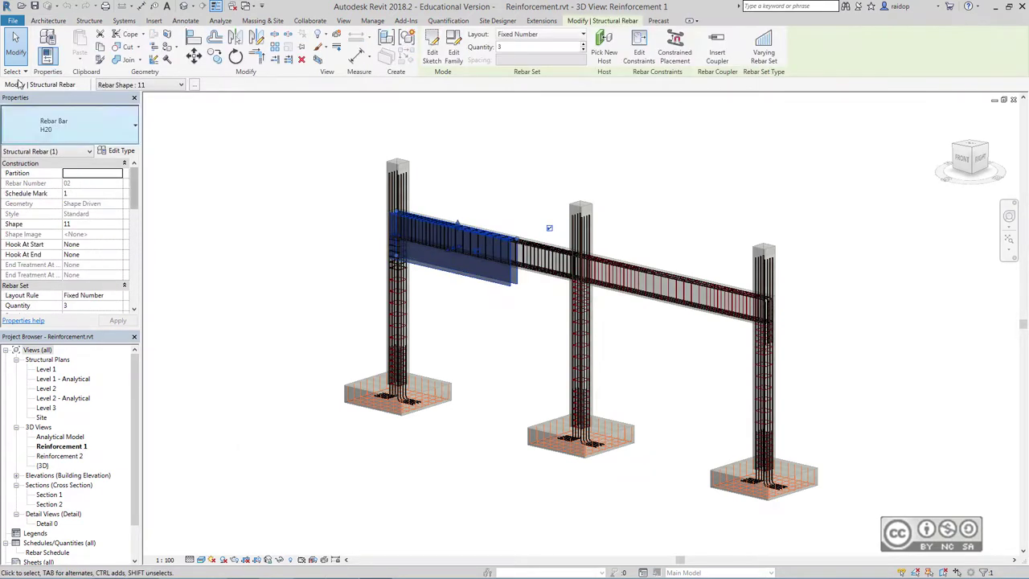
pyautogui.scroll(-5, 28, 185)
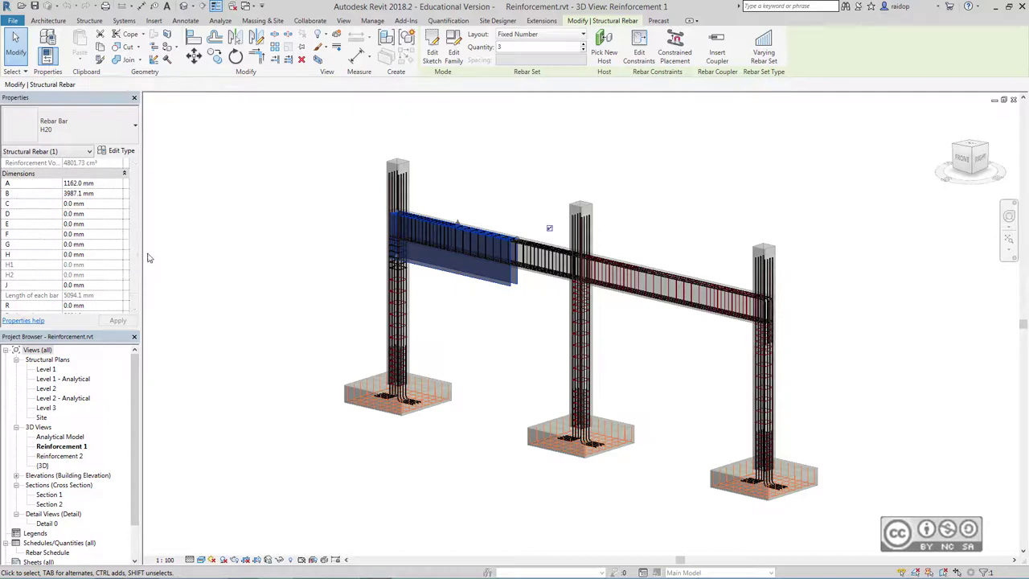
pyautogui.scroll(-2, 29, 274)
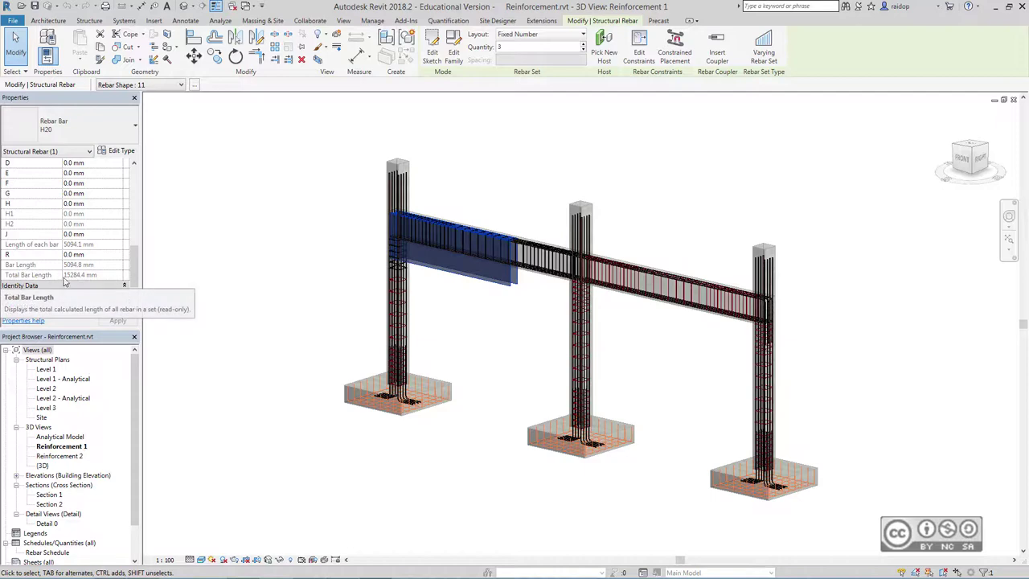
# Step: Enable reinforcement rounding at 25 mm bar lengths, 5 mm segments and 25 mm fabric sheets
pyautogui.click(88, 21)
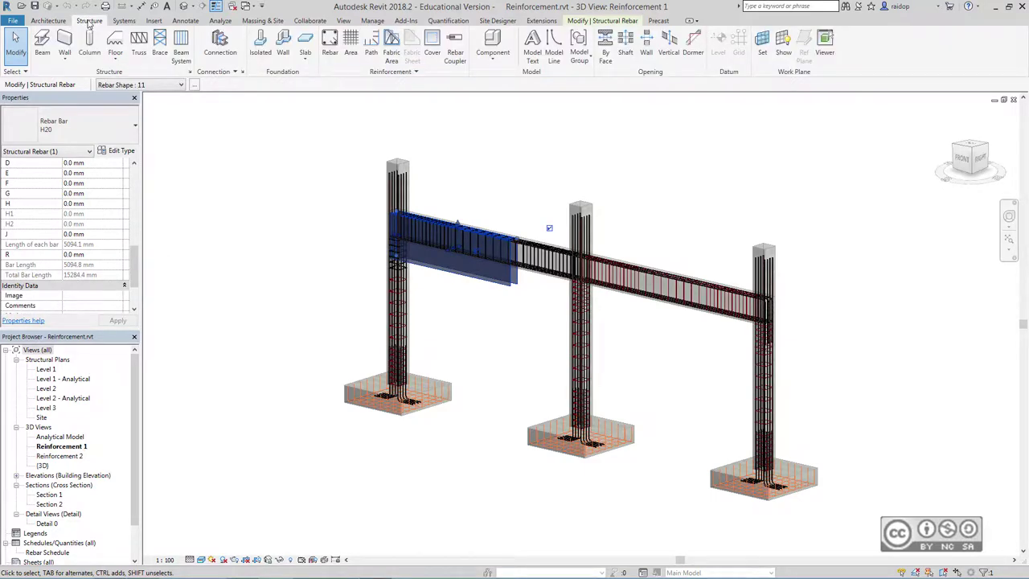
pyautogui.click(394, 72)
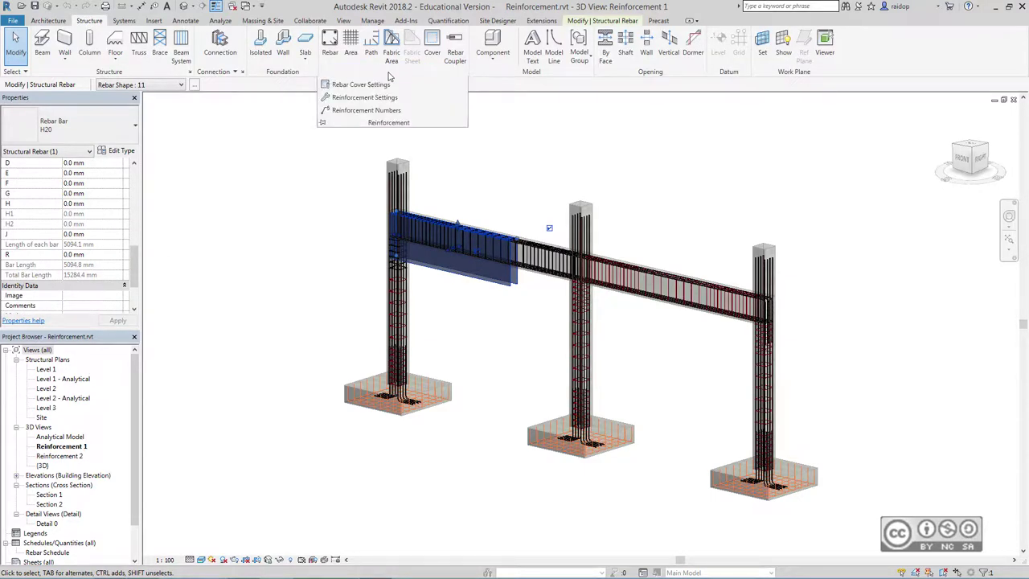
pyautogui.click(355, 99)
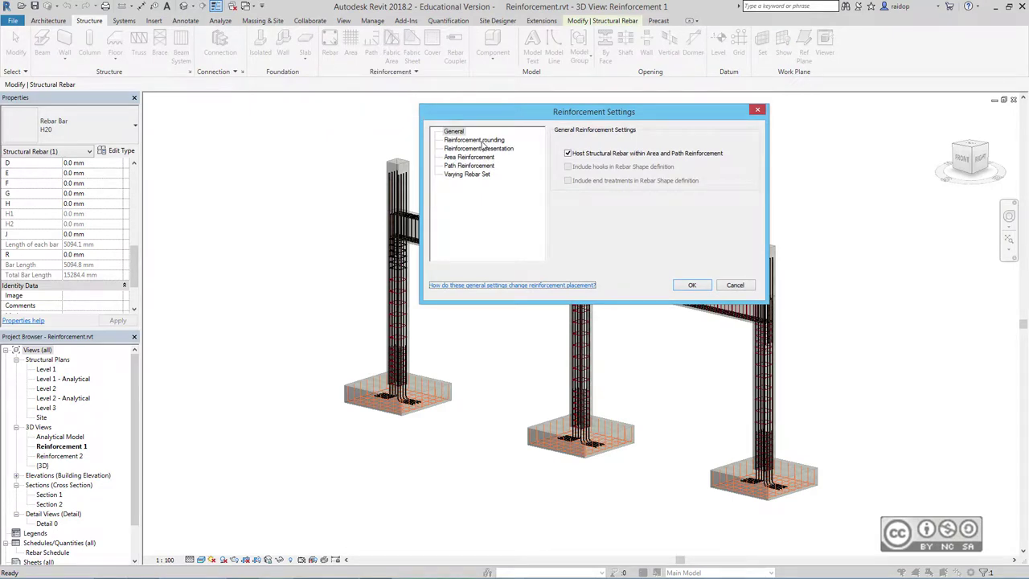
pyautogui.click(481, 141)
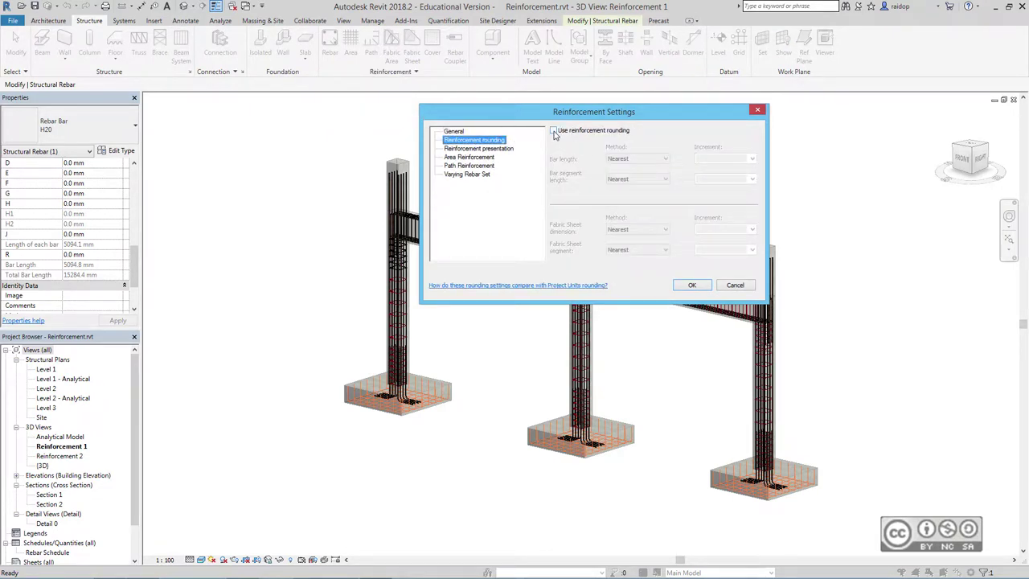
pyautogui.click(553, 131)
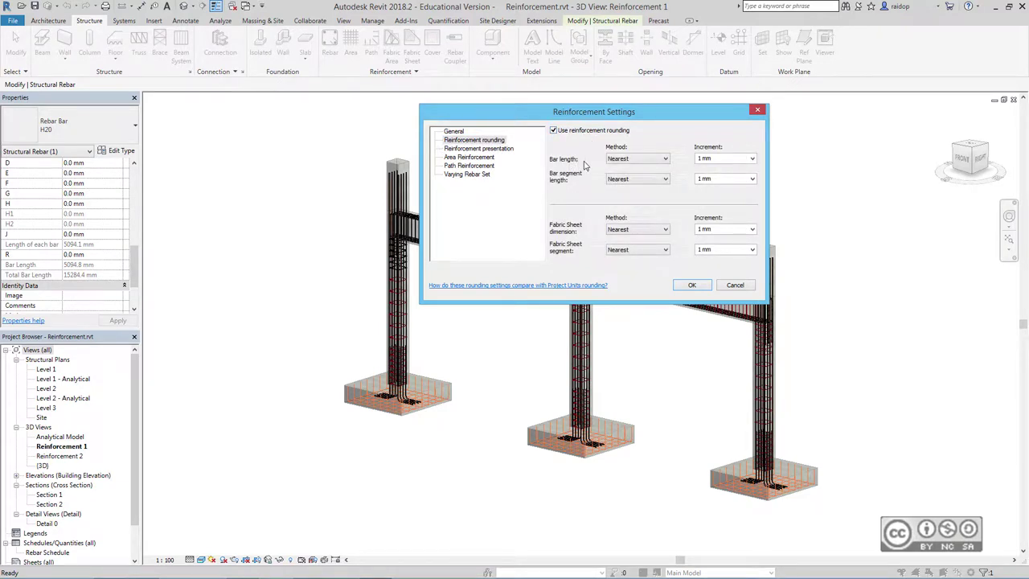
pyautogui.click(751, 159)
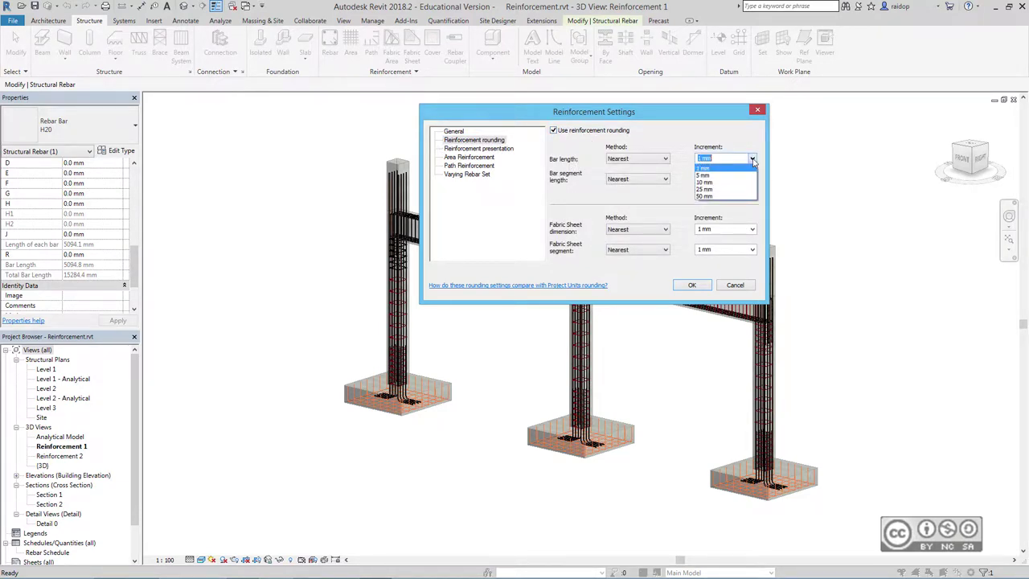
pyautogui.click(706, 189)
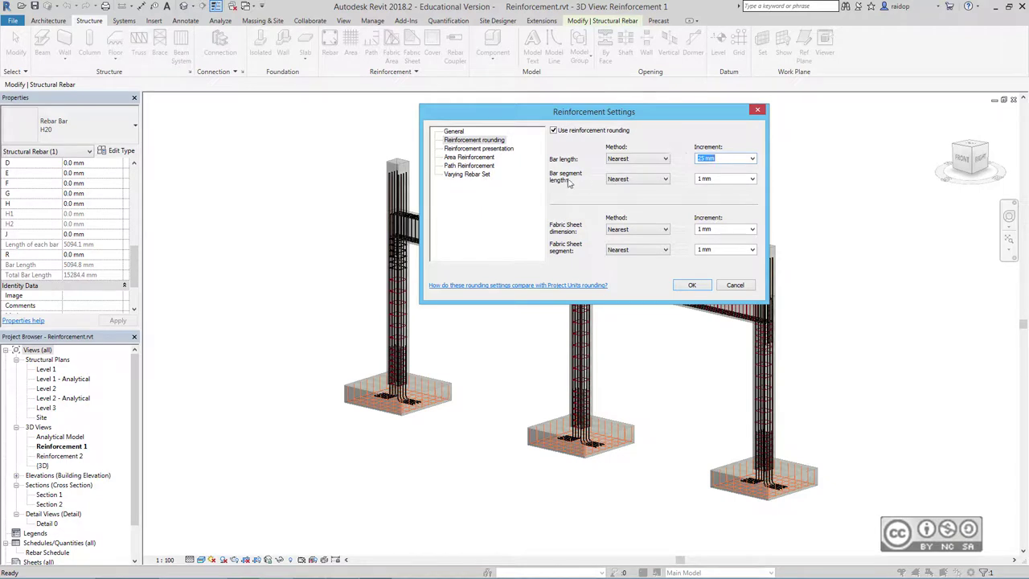
pyautogui.click(724, 179)
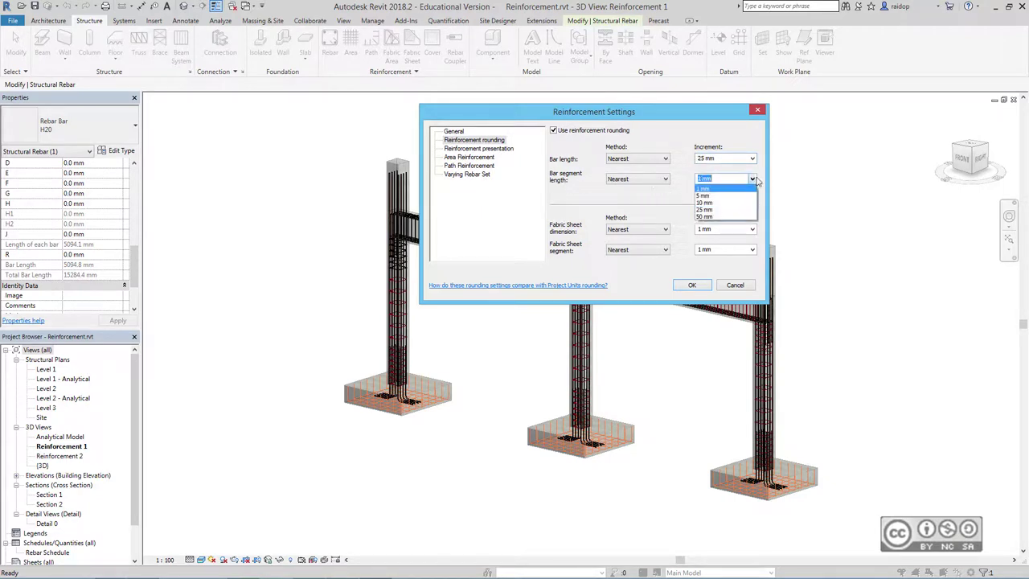
pyautogui.click(709, 195)
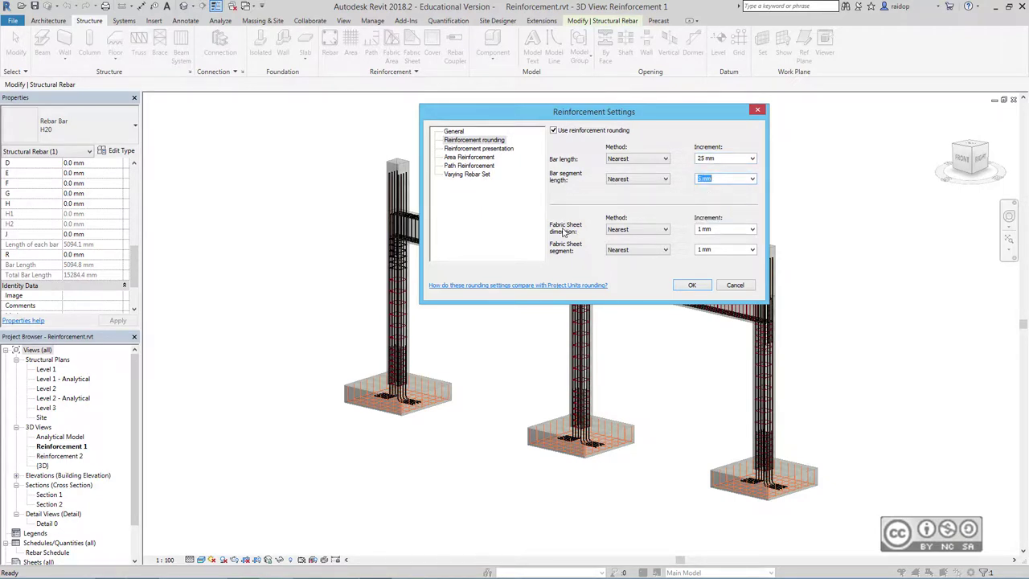
pyautogui.click(724, 229)
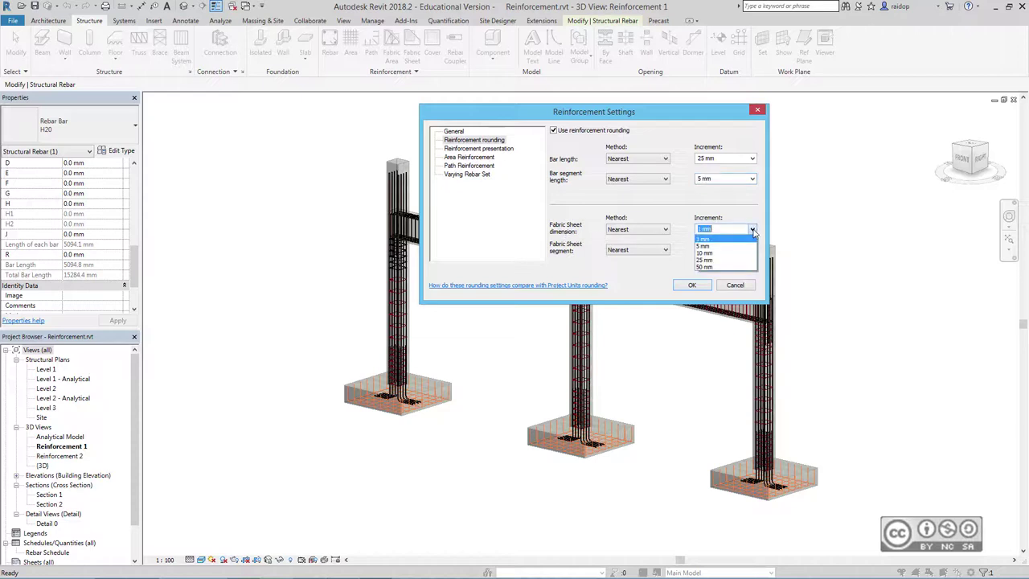
pyautogui.click(708, 260)
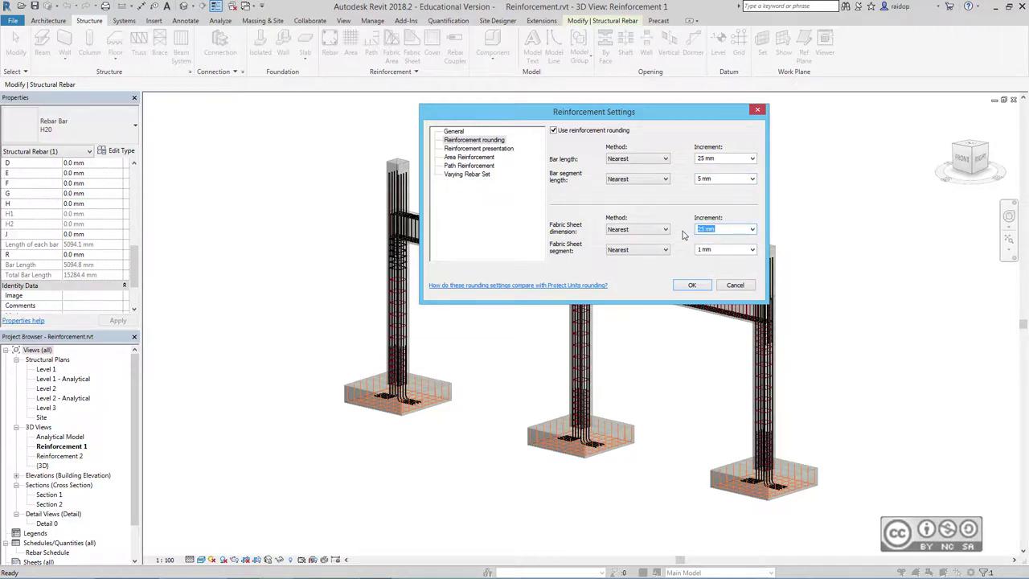
pyautogui.click(692, 284)
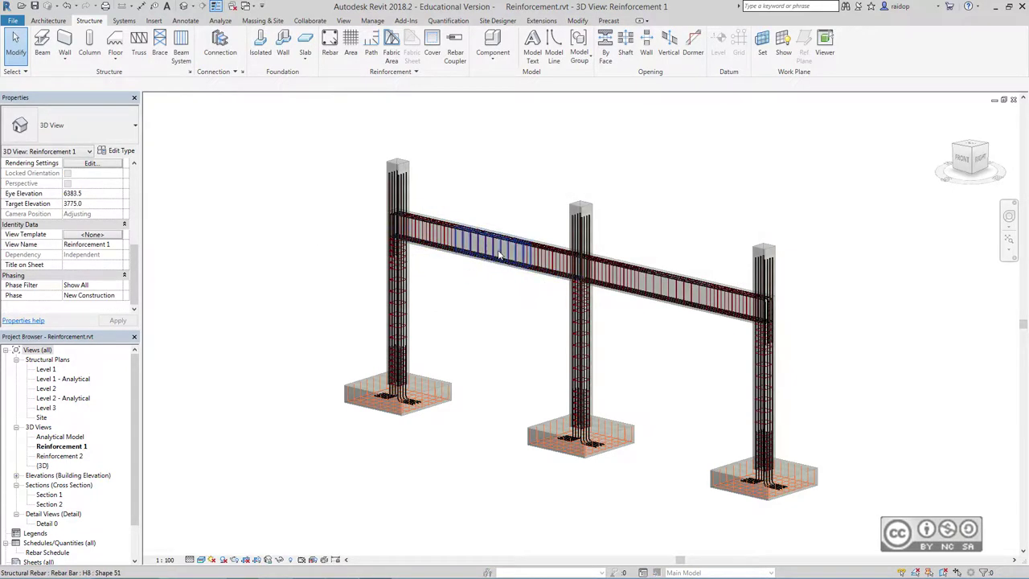
# Step: Select the beam rebar set to confirm its rounded 15300 mm total length
pyautogui.click(498, 279)
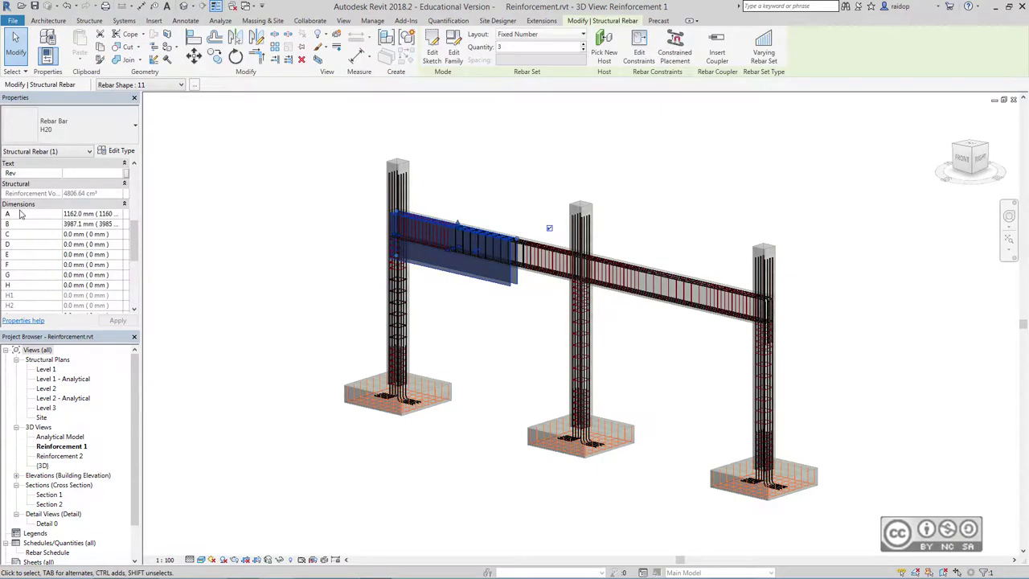
pyautogui.scroll(-1, 136, 251)
pyautogui.scroll(-3, 136, 251)
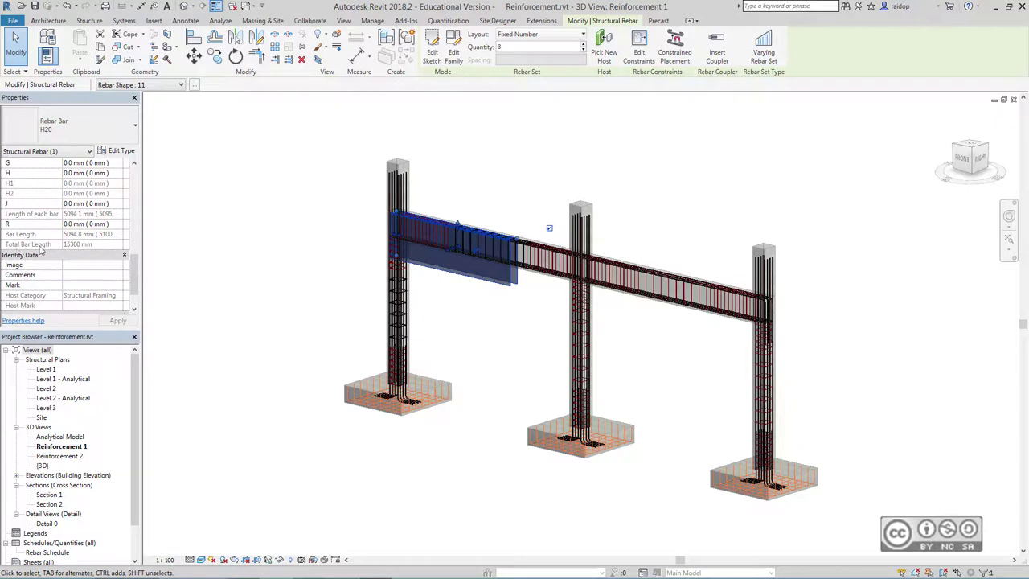
pyautogui.moveTo(88, 234)
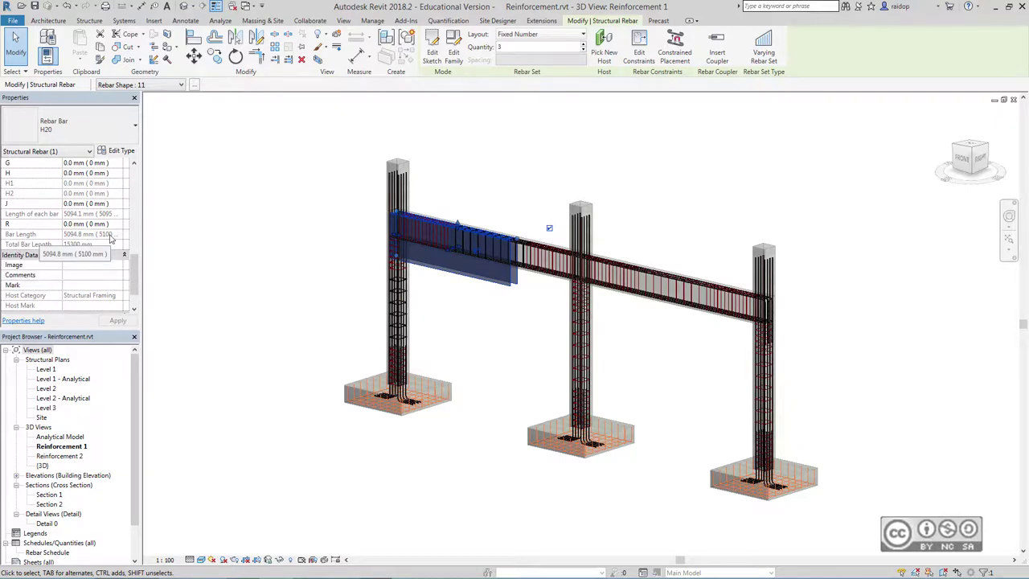
pyautogui.click(273, 215)
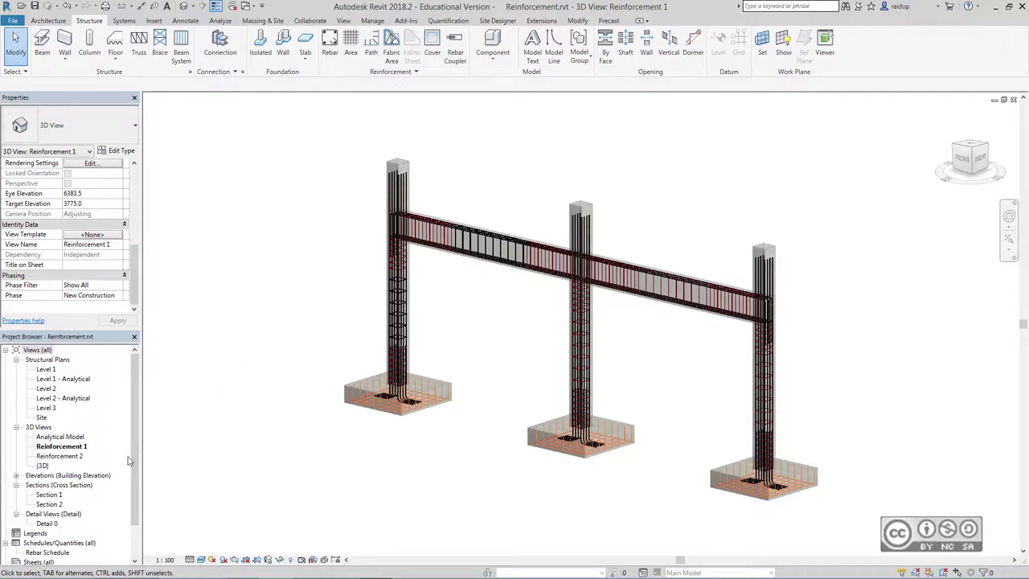
# Step: In an isometric Reinforcement 2 view, select all column and footing rebar, excluding beam bars
pyautogui.doubleClick(58, 456)
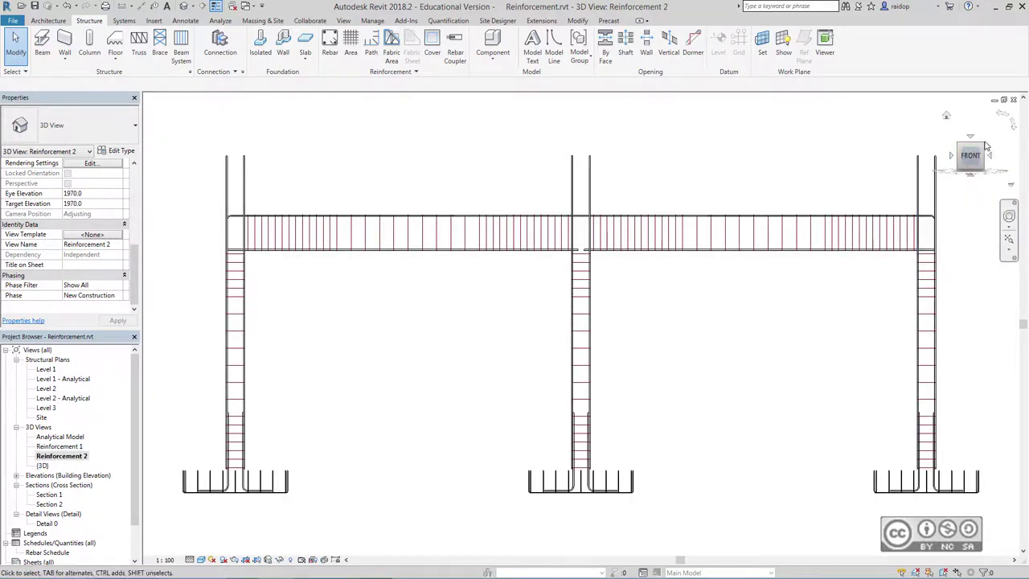
pyautogui.click(982, 148)
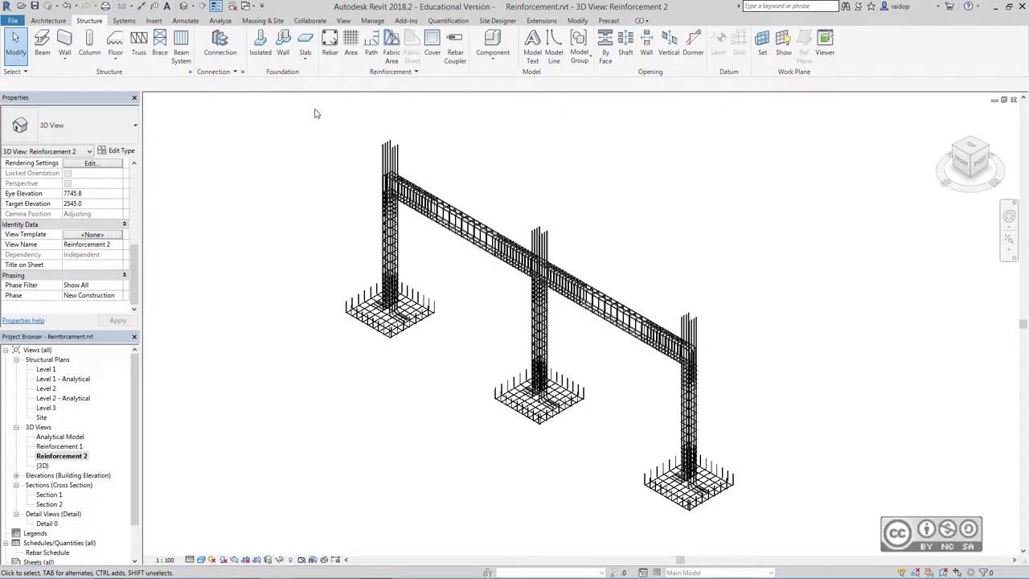
pyautogui.moveTo(358, 164); pyautogui.dragTo(785, 534)
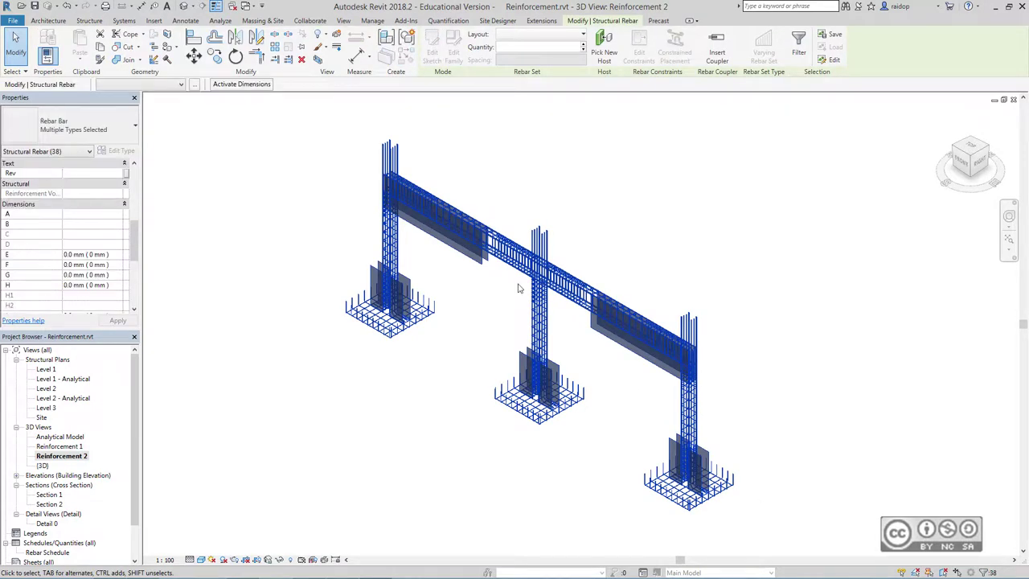
pyautogui.moveTo(523, 287); pyautogui.dragTo(419, 167)
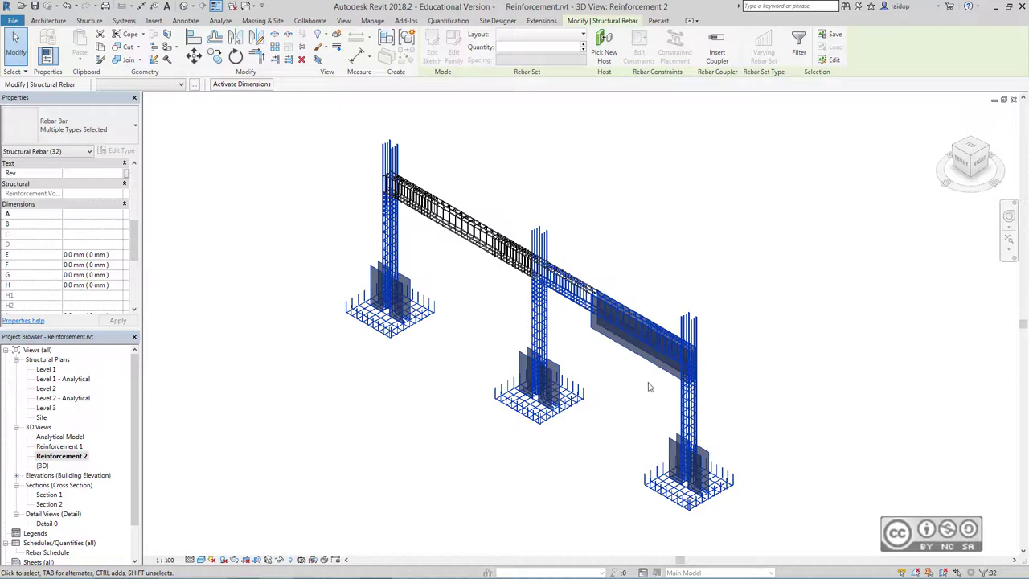
pyautogui.moveTo(667, 391)
pyautogui.mouseDown()
pyautogui.moveTo(620, 288)
pyautogui.moveTo(586, 245)
pyautogui.mouseUp()
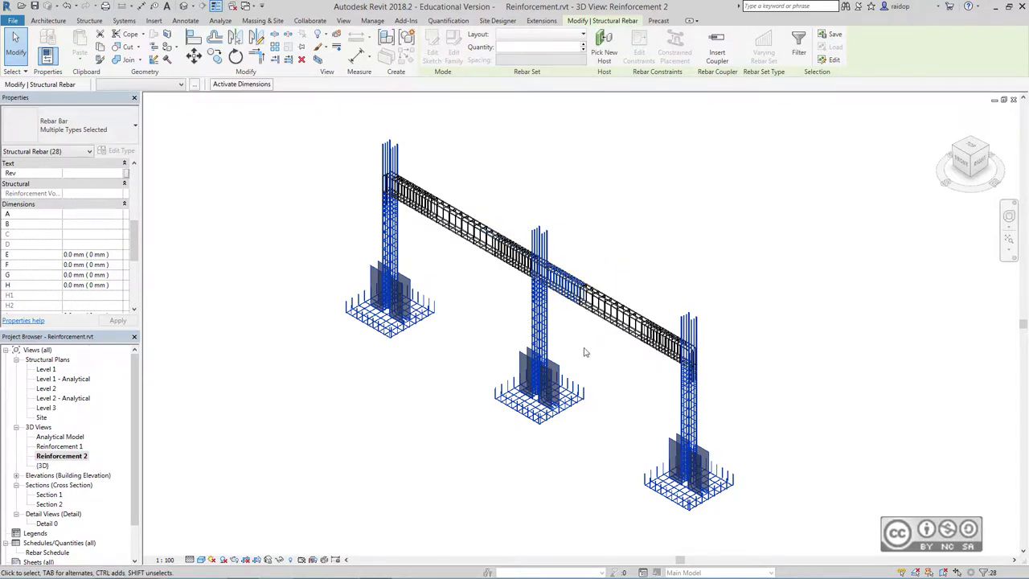
pyautogui.keyDown('shift'); pyautogui.moveTo(692, 380); pyautogui.dragTo(544, 276); pyautogui.keyUp('shift')
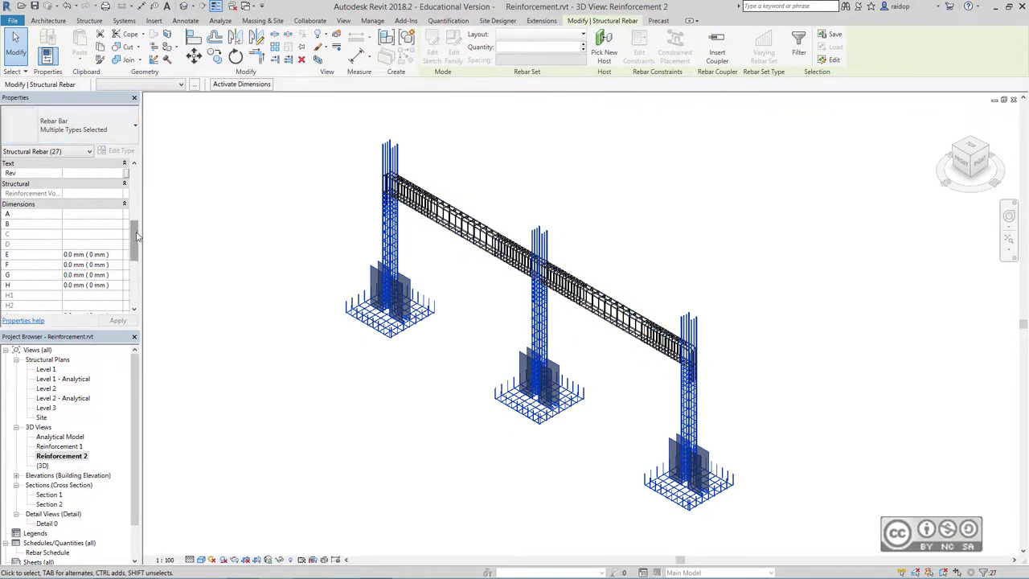
pyautogui.scroll(5, 25, 171)
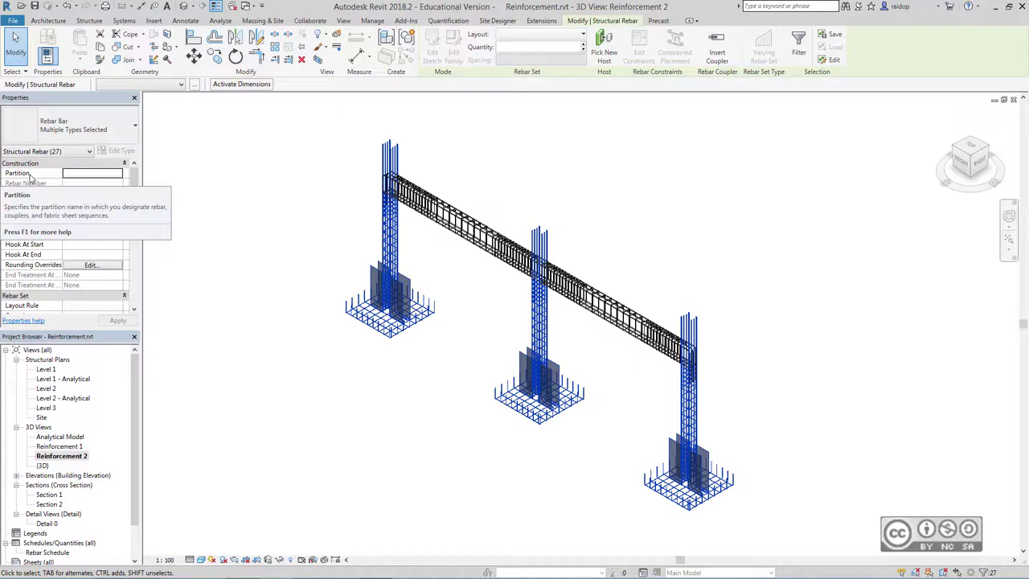
# Step: Set the selected rebar's Partition to 'Partition A'
pyautogui.click(96, 172)
pyautogui.write('Partition A')
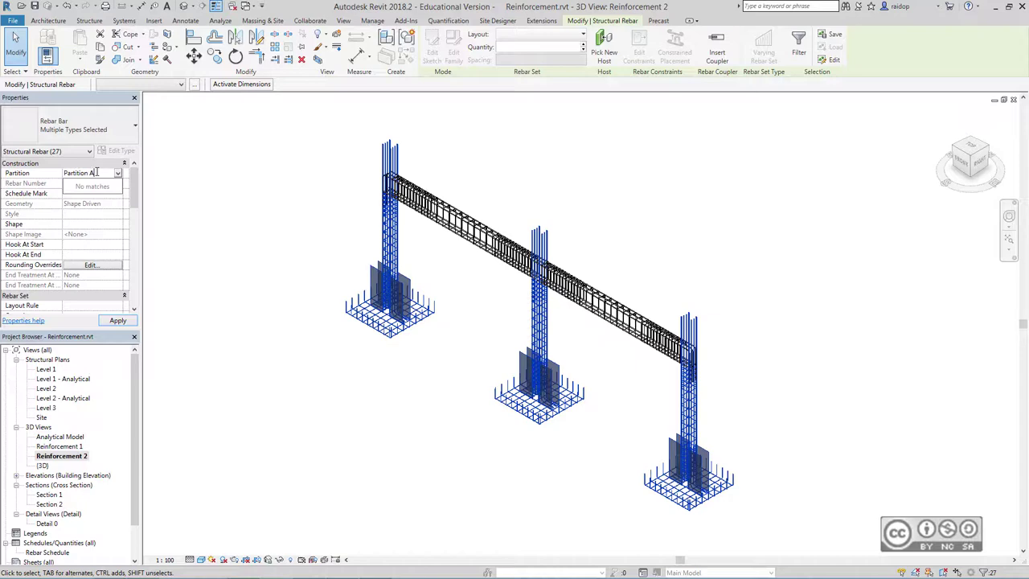
pyautogui.press('Return')
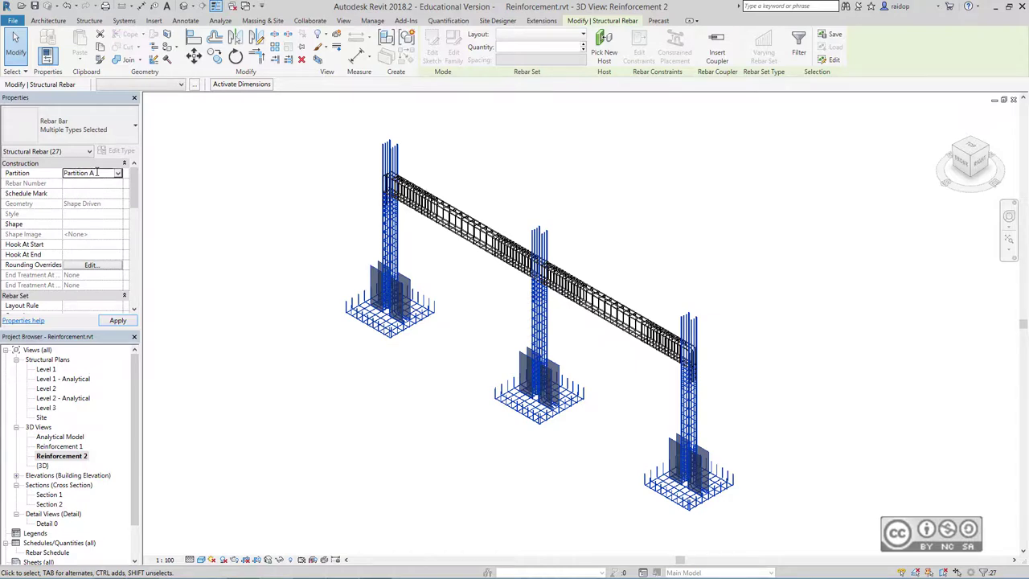
pyautogui.click(305, 203)
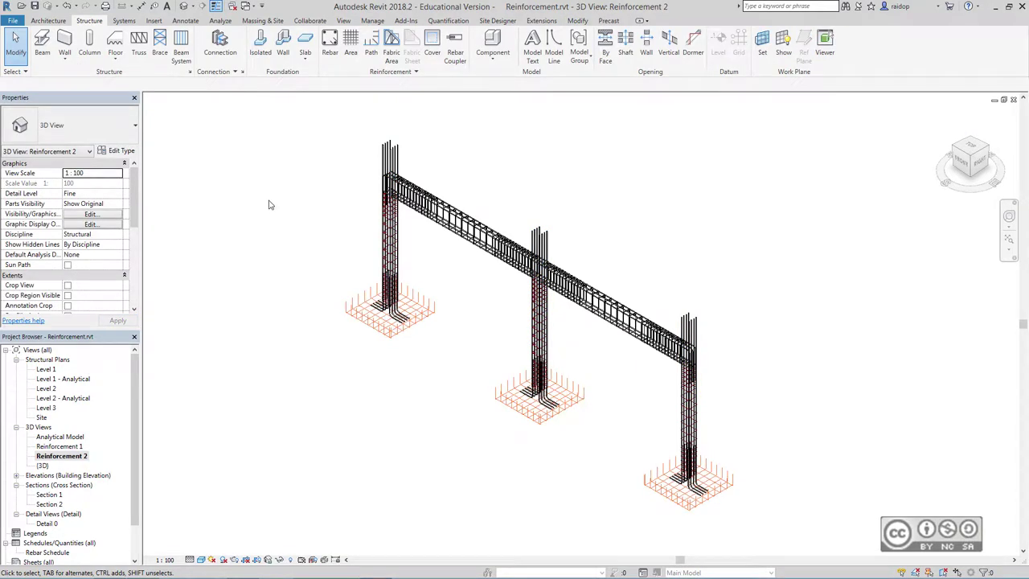
# Step: Select the rebar in the left, middle and right beam spans and set their Partition to 'Partition B'
pyautogui.click(443, 230)
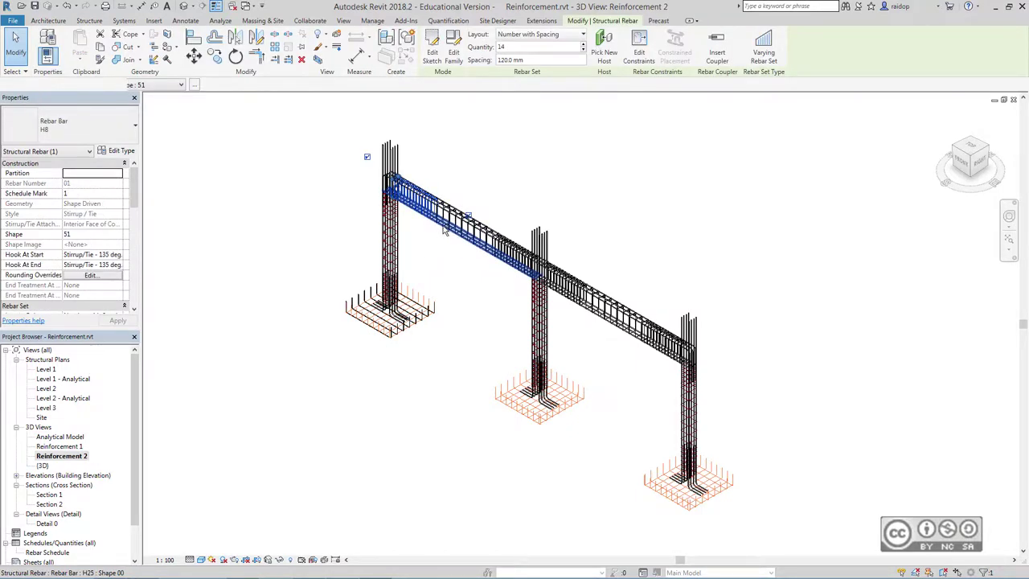
pyautogui.keyDown('ctrl'); pyautogui.click(563, 282); pyautogui.keyUp('ctrl')
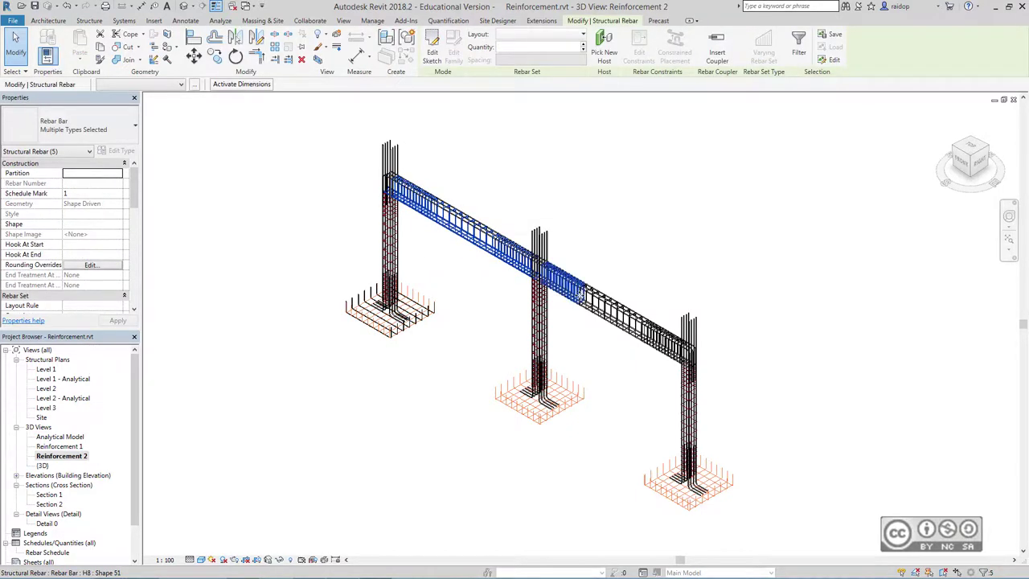
pyautogui.keyDown('ctrl'); pyautogui.click(663, 325); pyautogui.keyUp('ctrl')
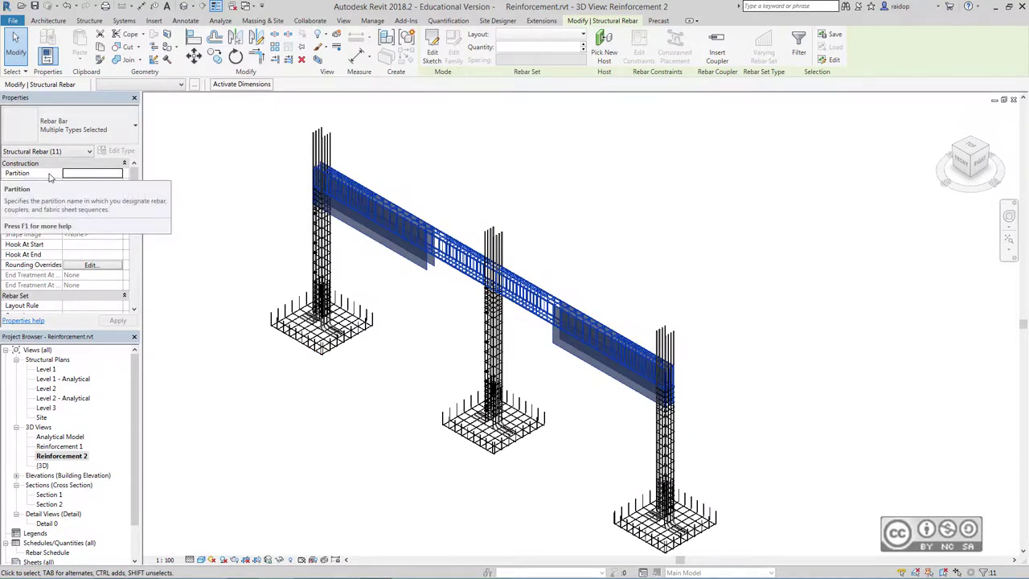
pyautogui.click(102, 172)
pyautogui.write('Partition B')
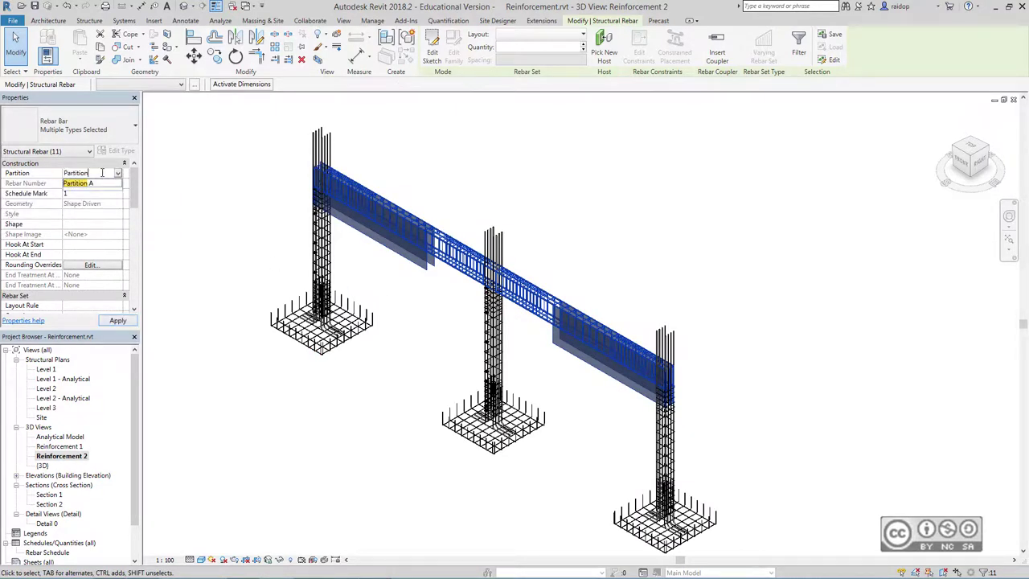
pyautogui.click(581, 151)
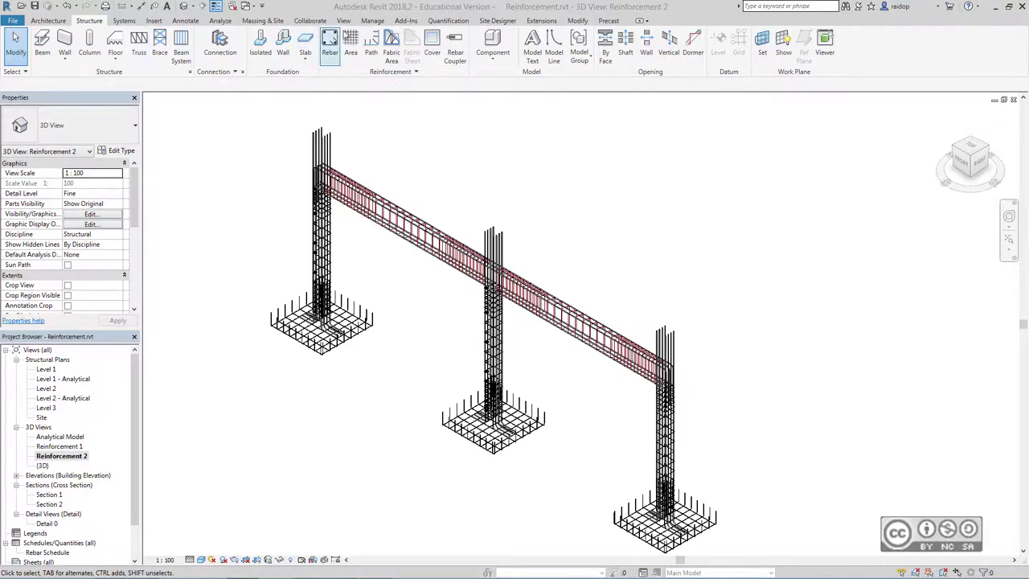
pyautogui.click(343, 20)
# Step: Open the filter editor from Reinforcement 2's Visibility/Graphic Overrides Filters tab
pyautogui.click(81, 50)
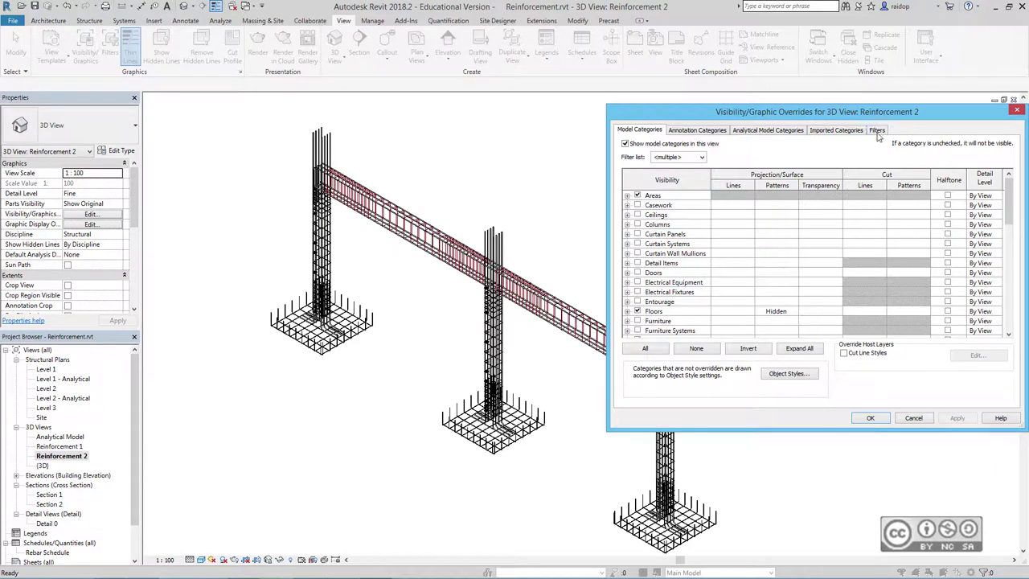
pyautogui.click(877, 130)
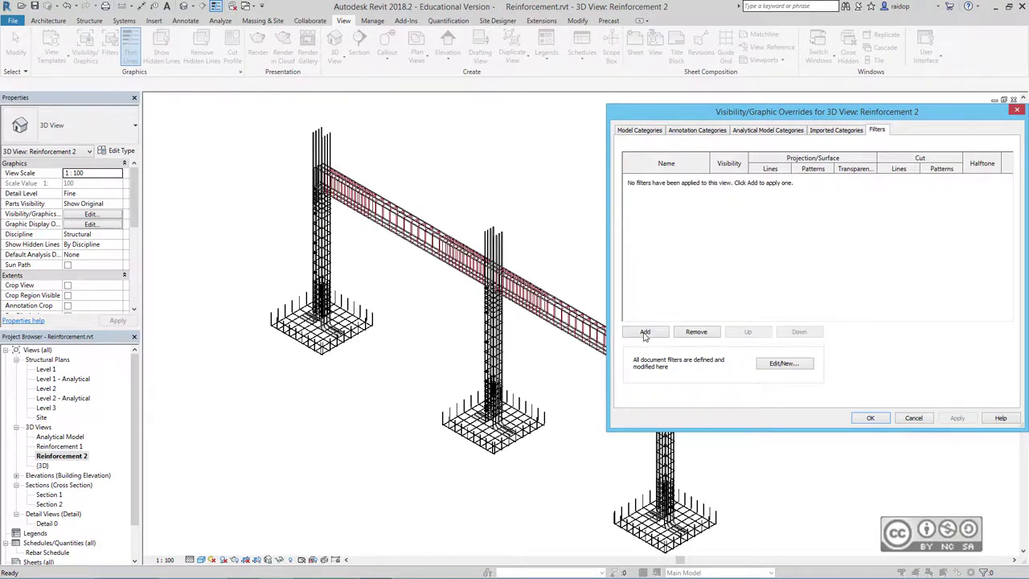
pyautogui.click(644, 333)
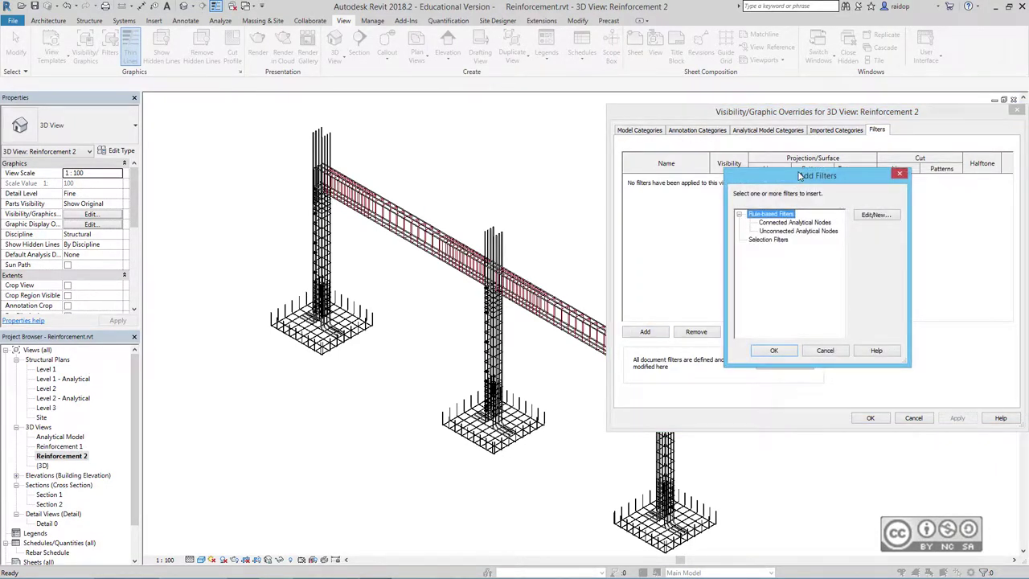
pyautogui.click(882, 222)
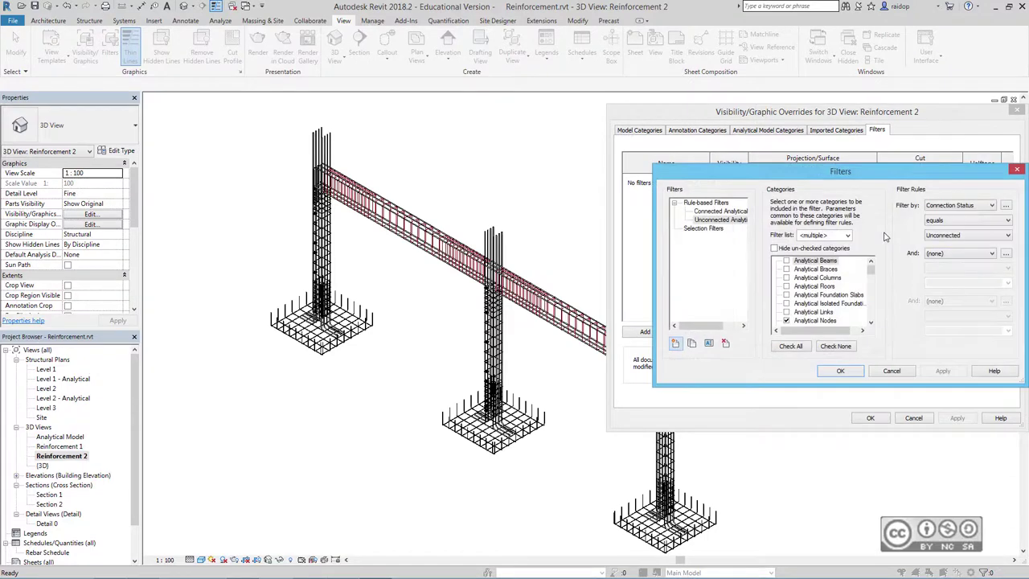
# Step: Create a 'Partition A' filter for Structural Rebar where Partition equals Partition A
pyautogui.click(675, 343)
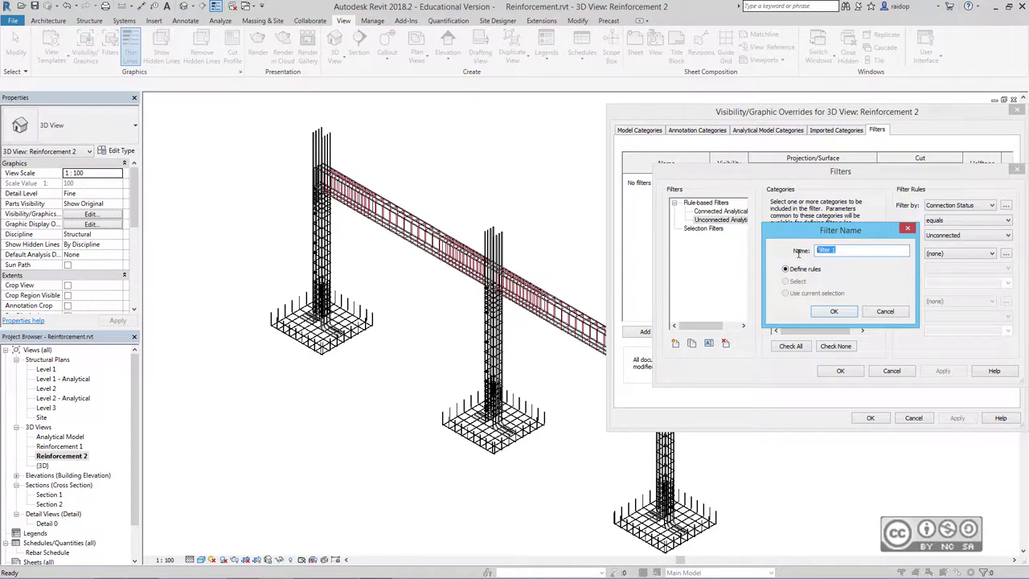
pyautogui.write('Partition A')
pyautogui.click(841, 312)
pyautogui.scroll(-5, 802, 291)
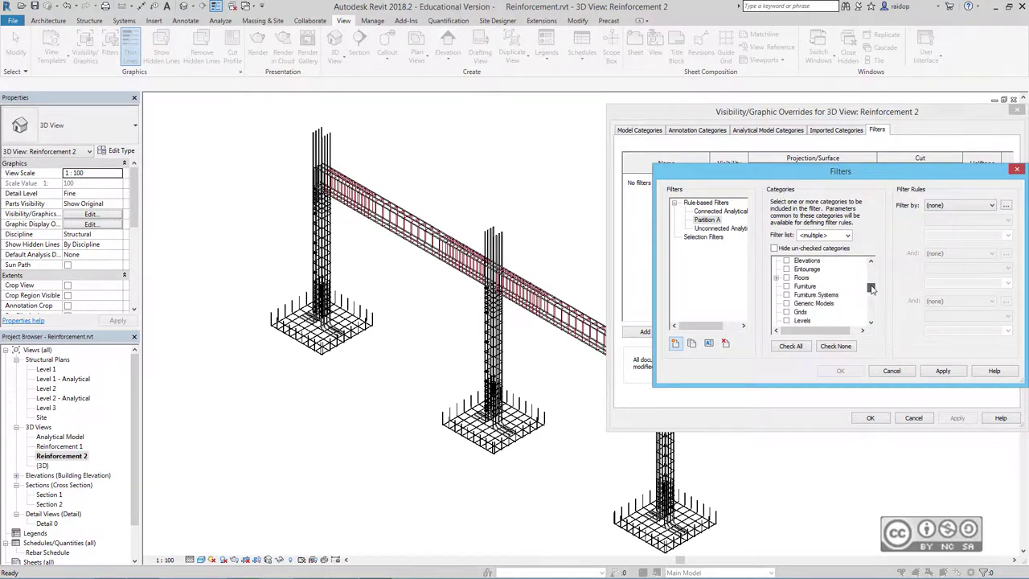
pyautogui.scroll(-5, 802, 291)
pyautogui.scroll(-5, 801, 291)
pyautogui.scroll(-5, 802, 291)
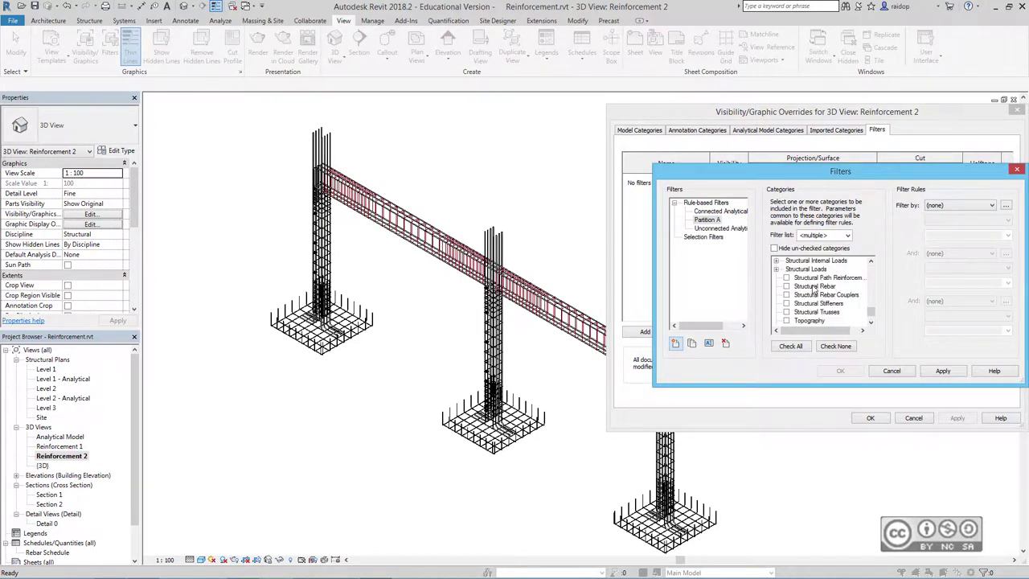
pyautogui.click(787, 286)
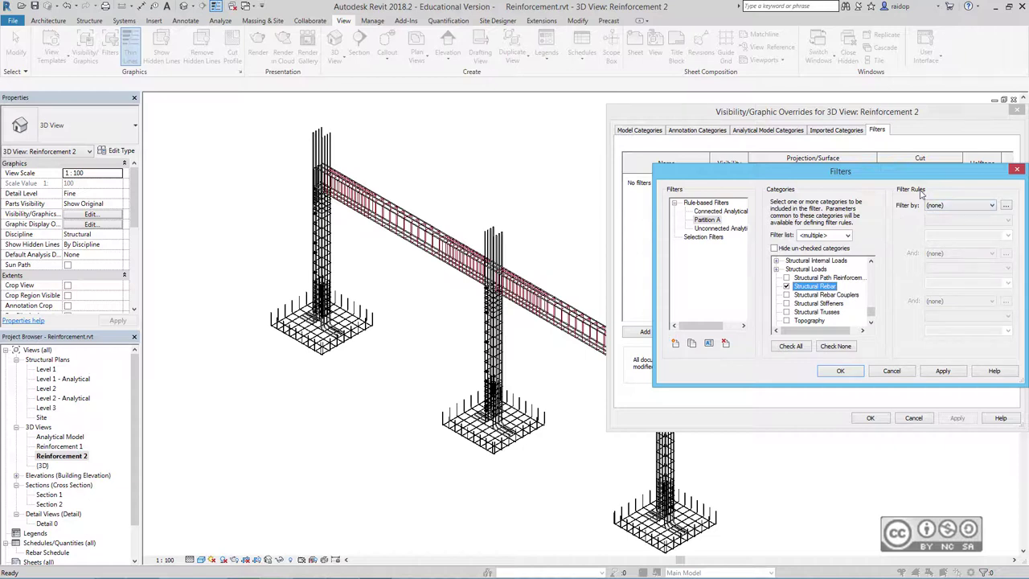
pyautogui.click(961, 205)
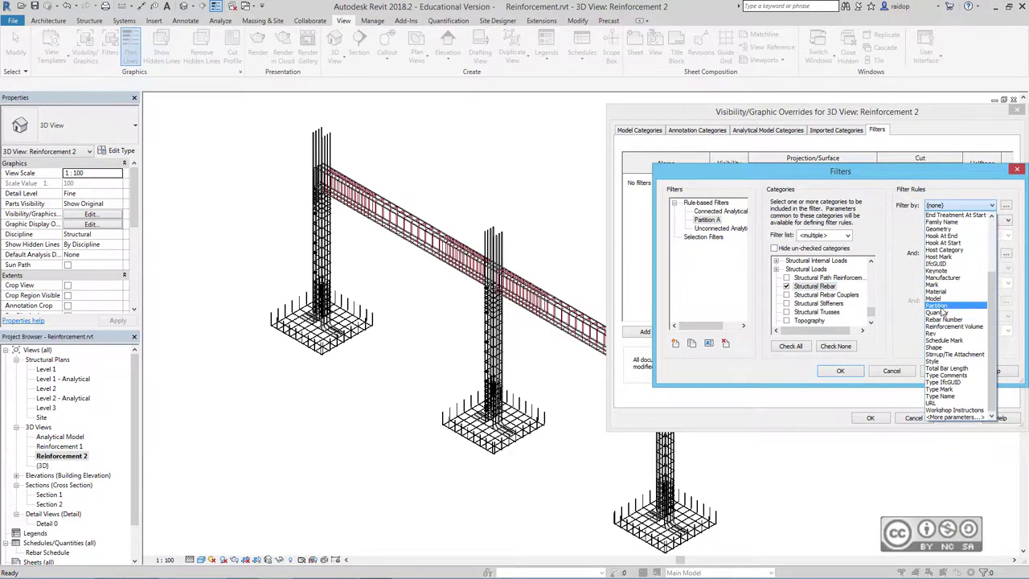
pyautogui.click(944, 310)
pyautogui.click(957, 235)
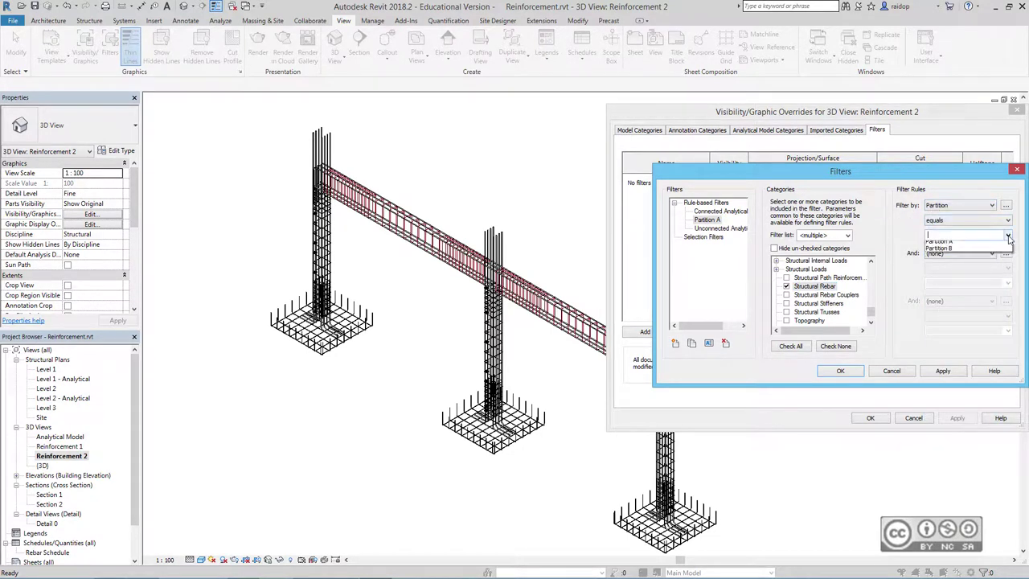
pyautogui.click(949, 245)
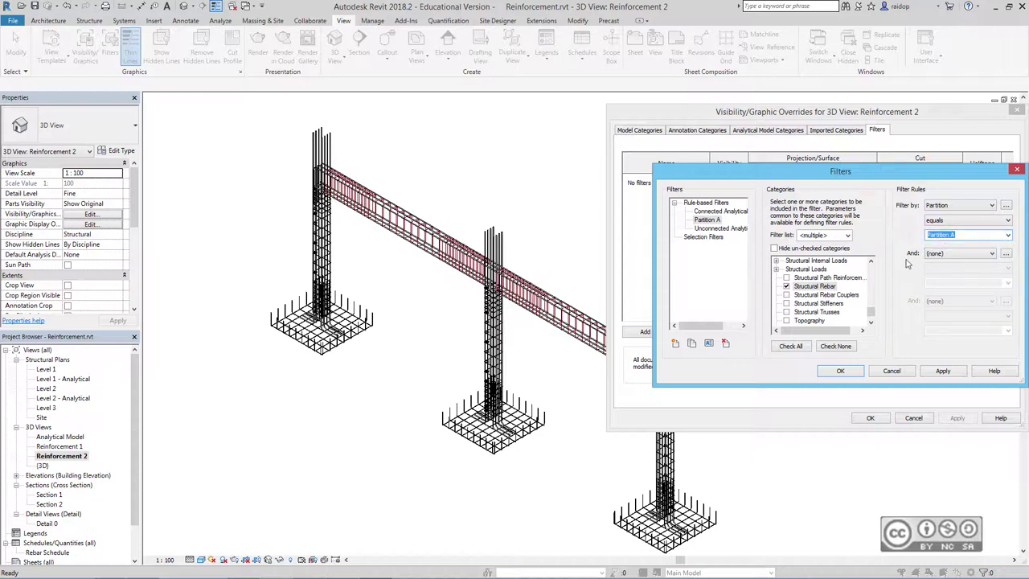
pyautogui.click(943, 371)
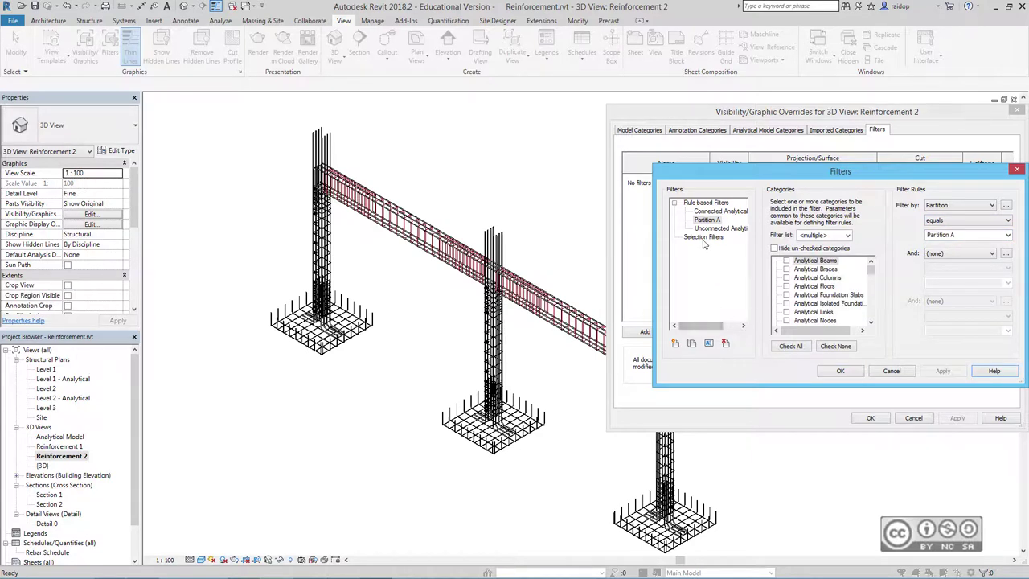
# Step: Create a 'Partition B' filter for Structural Rebar where Partition equals Partition B
pyautogui.click(675, 343)
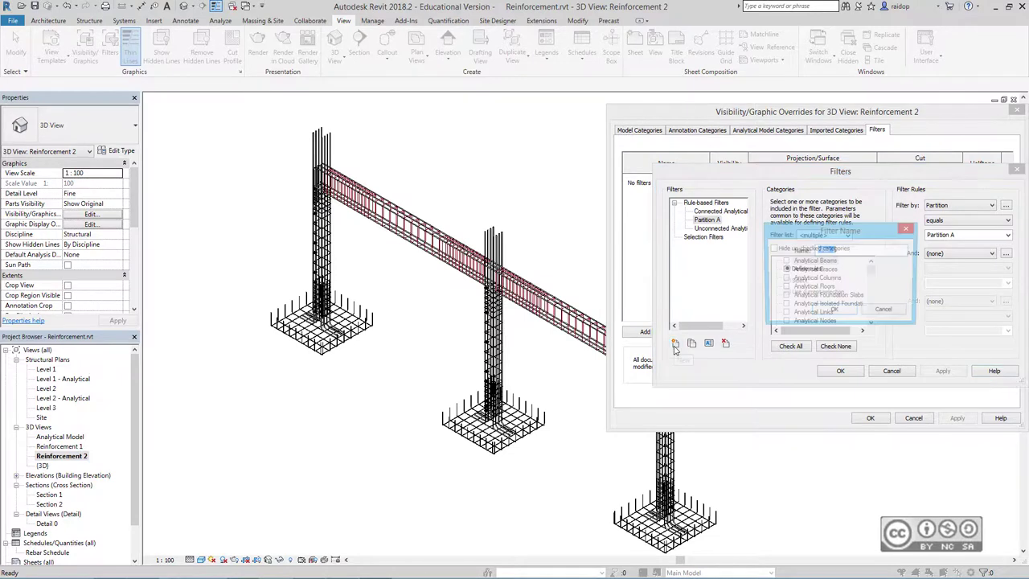
pyautogui.write('Partition B')
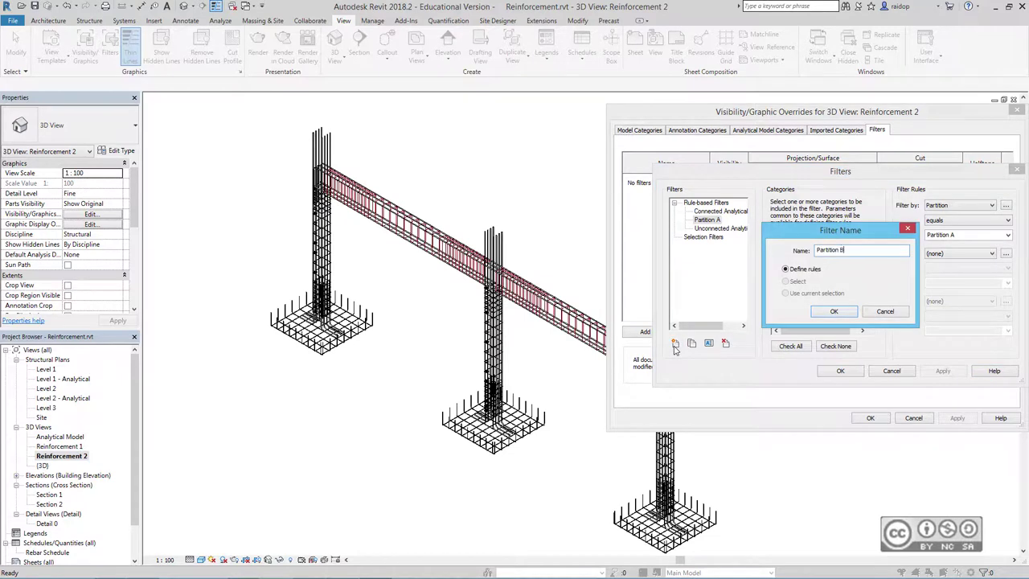
pyautogui.click(834, 311)
pyautogui.moveTo(871, 267); pyautogui.dragTo(873, 315)
pyautogui.click(786, 286)
pyautogui.click(957, 205)
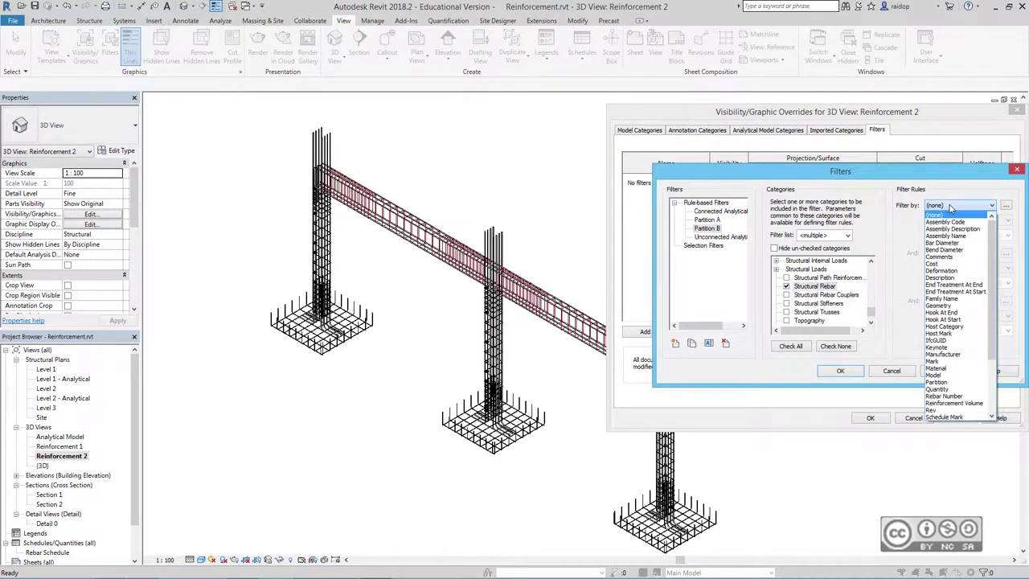
pyautogui.click(935, 382)
pyautogui.click(1007, 235)
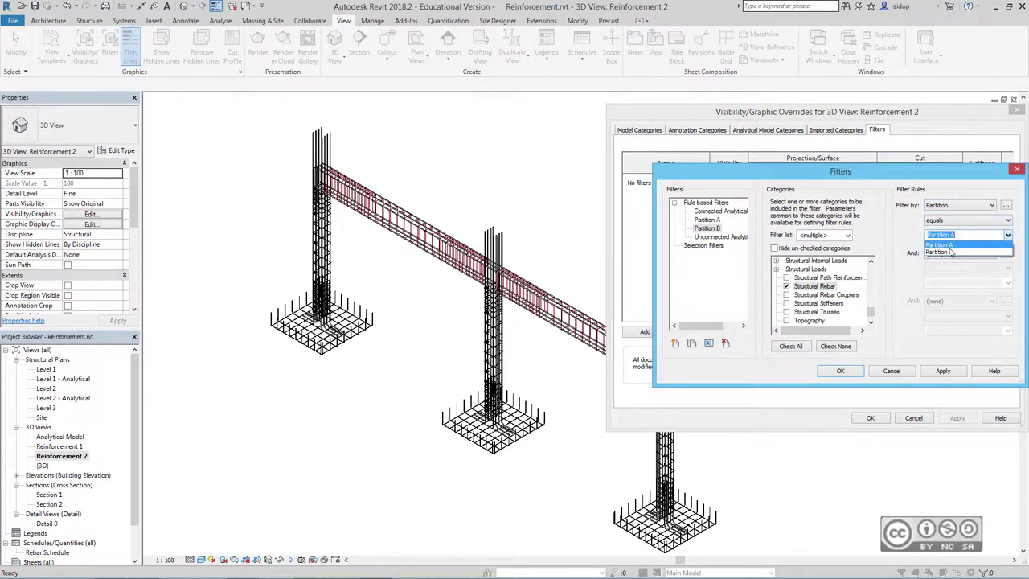
pyautogui.click(941, 251)
pyautogui.click(939, 374)
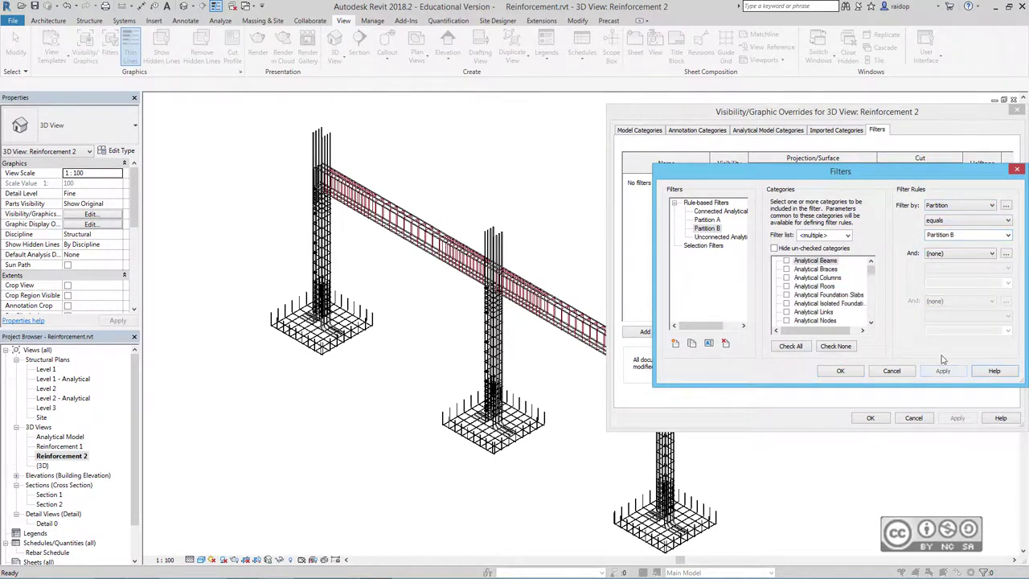
pyautogui.click(840, 372)
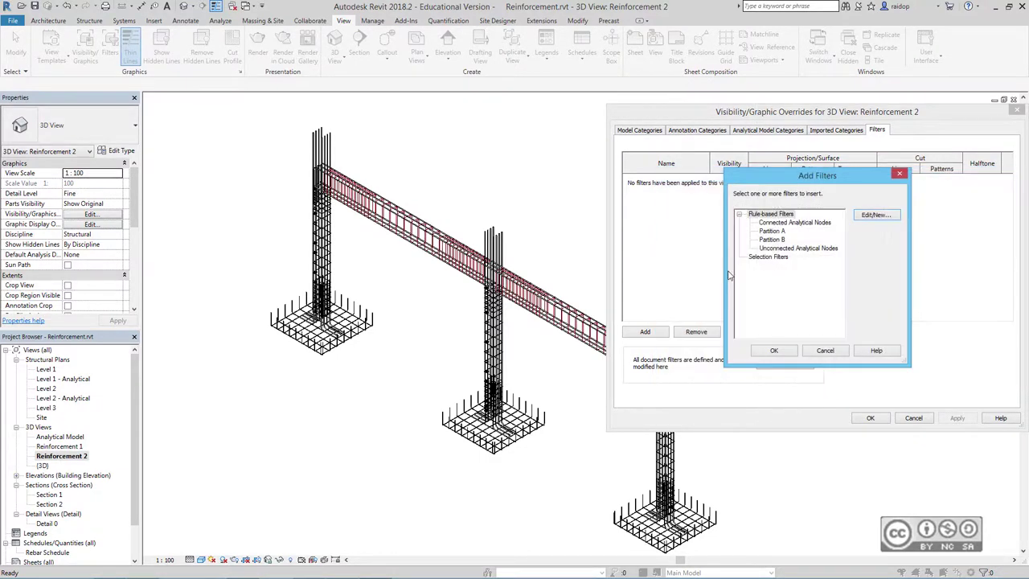
# Step: Add the Partition A and Partition B filters to the 3D view
pyautogui.click(779, 231)
pyautogui.keyDown('ctrl'); pyautogui.click(772, 241); pyautogui.keyUp('ctrl')
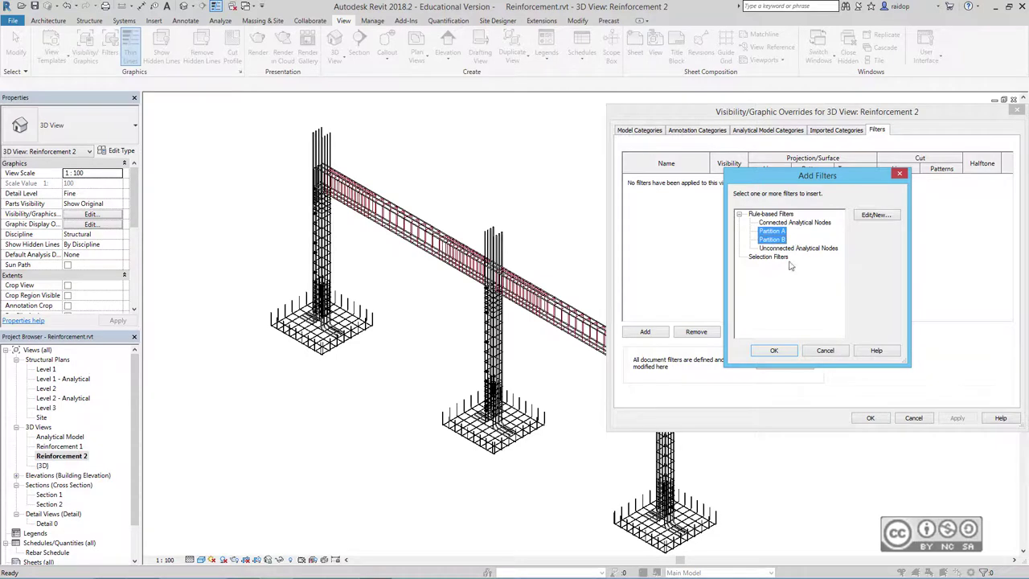
pyautogui.click(774, 350)
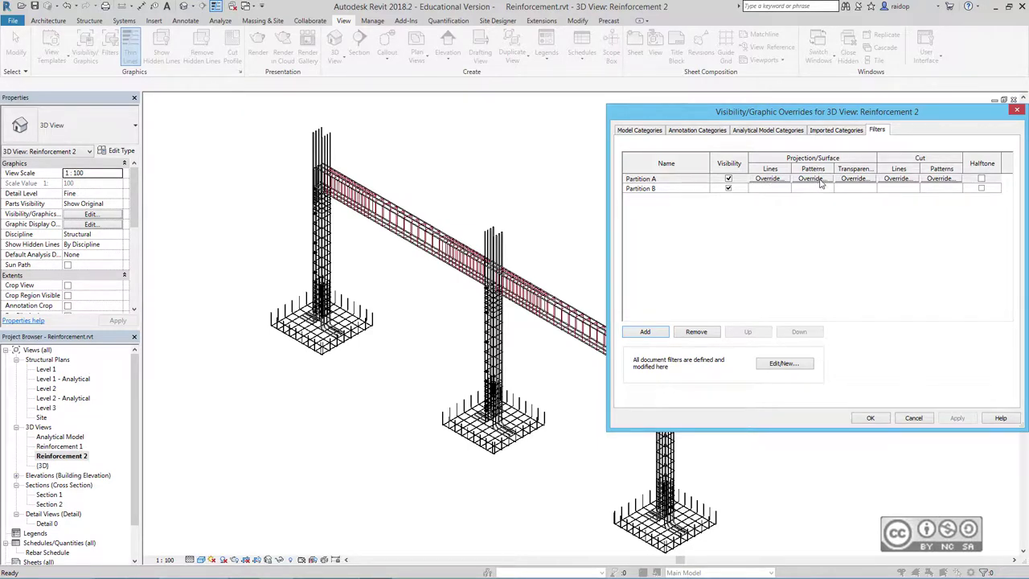
# Step: Override Partition A's projection pattern with a green Solid fill
pyautogui.click(812, 179)
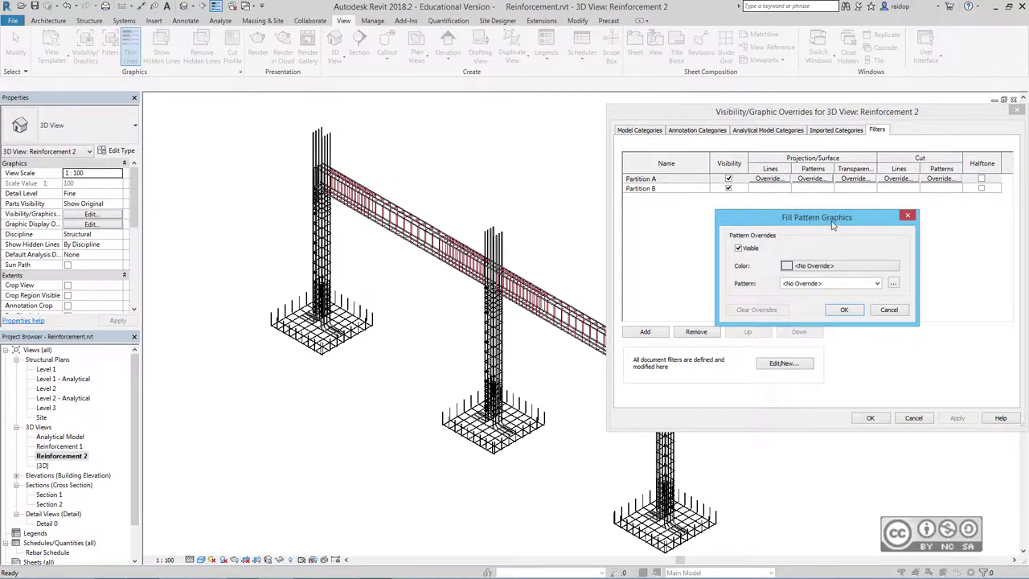
pyautogui.click(800, 271)
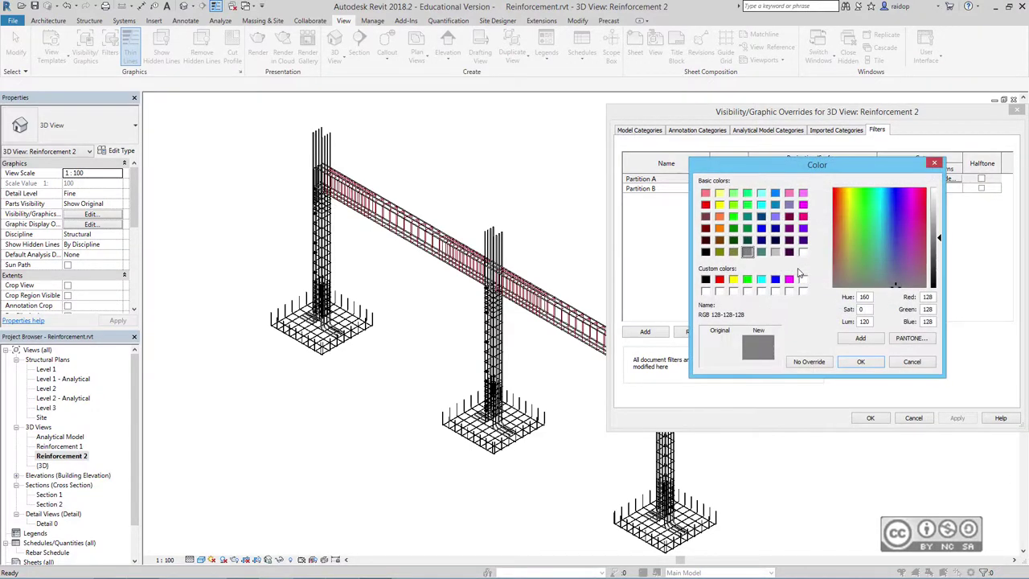
pyautogui.click(747, 279)
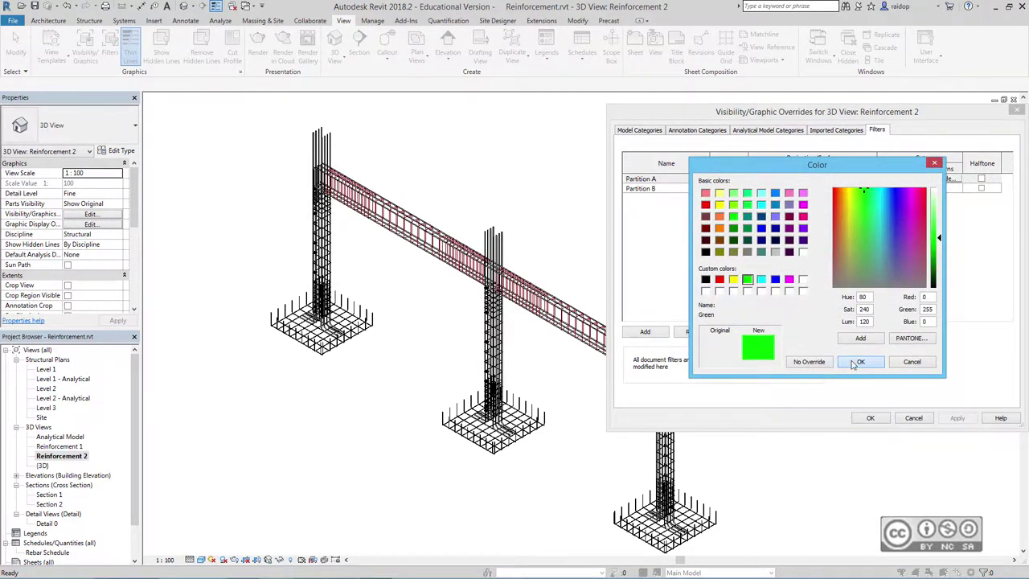
pyautogui.click(859, 361)
pyautogui.click(801, 284)
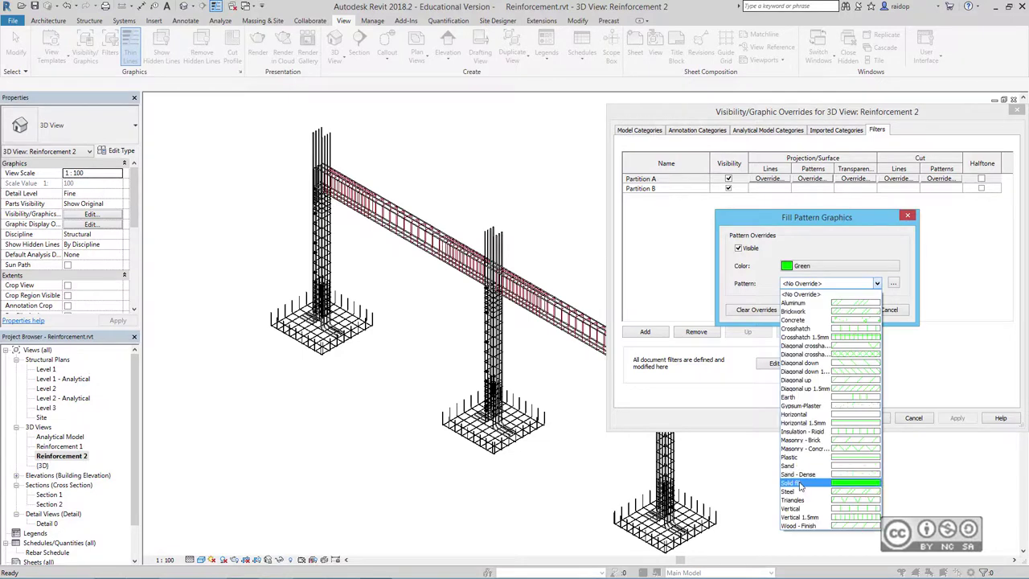
pyautogui.click(812, 519)
pyautogui.click(845, 311)
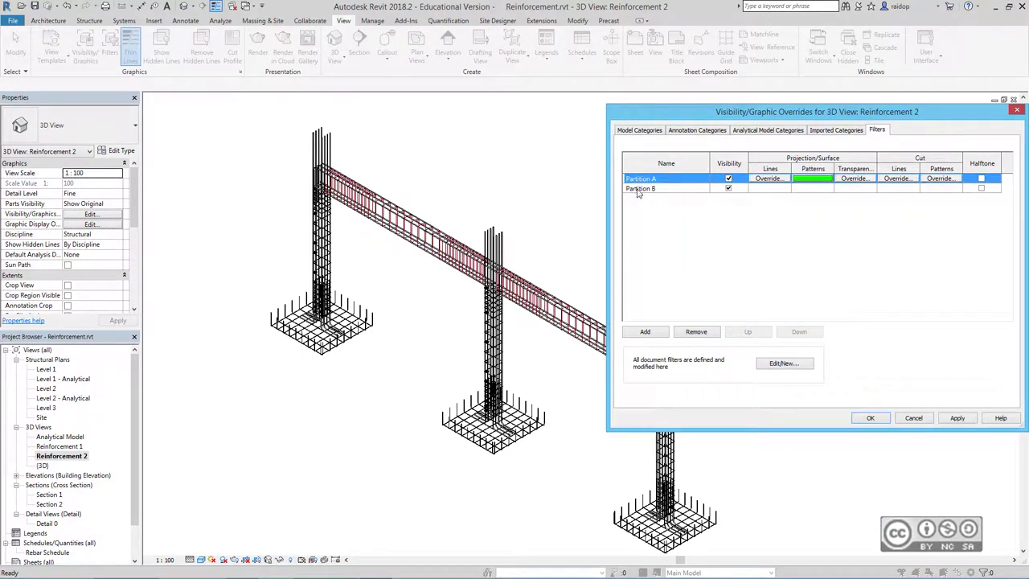
# Step: Override Partition B with an orange (RGB 255-128-064) Solid fill and apply both overrides
pyautogui.click(816, 189)
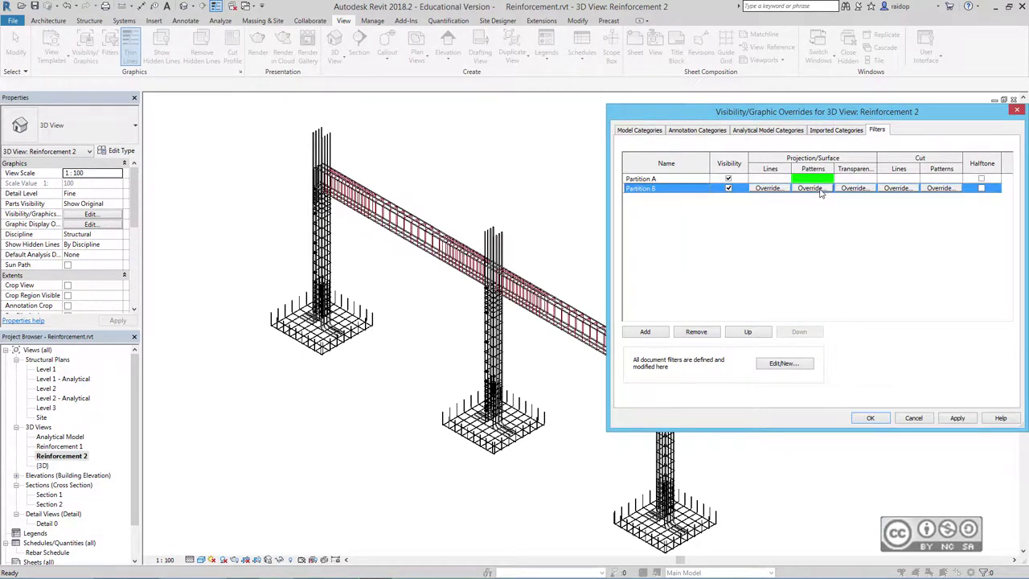
pyautogui.click(823, 190)
pyautogui.click(817, 269)
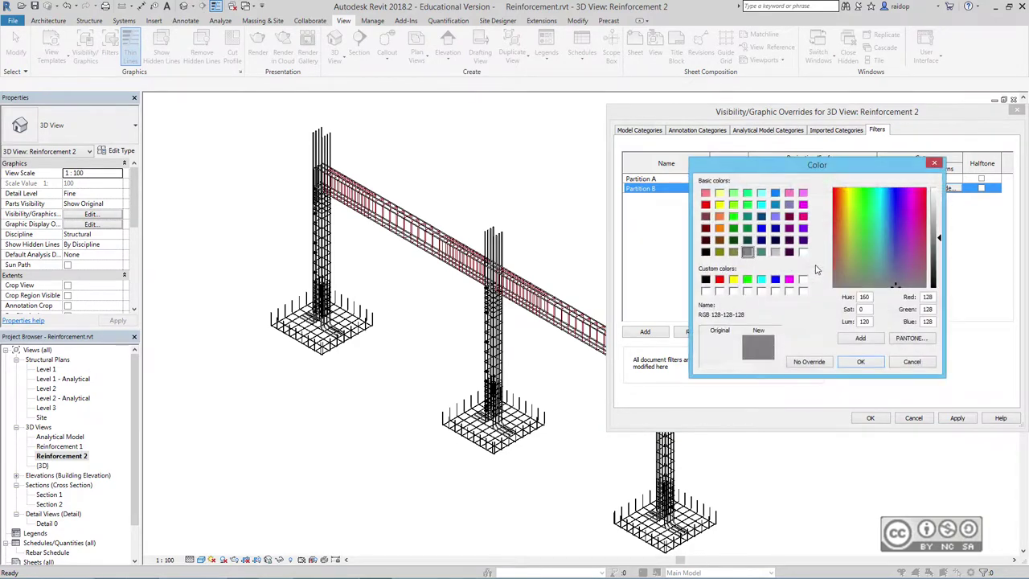
pyautogui.click(720, 216)
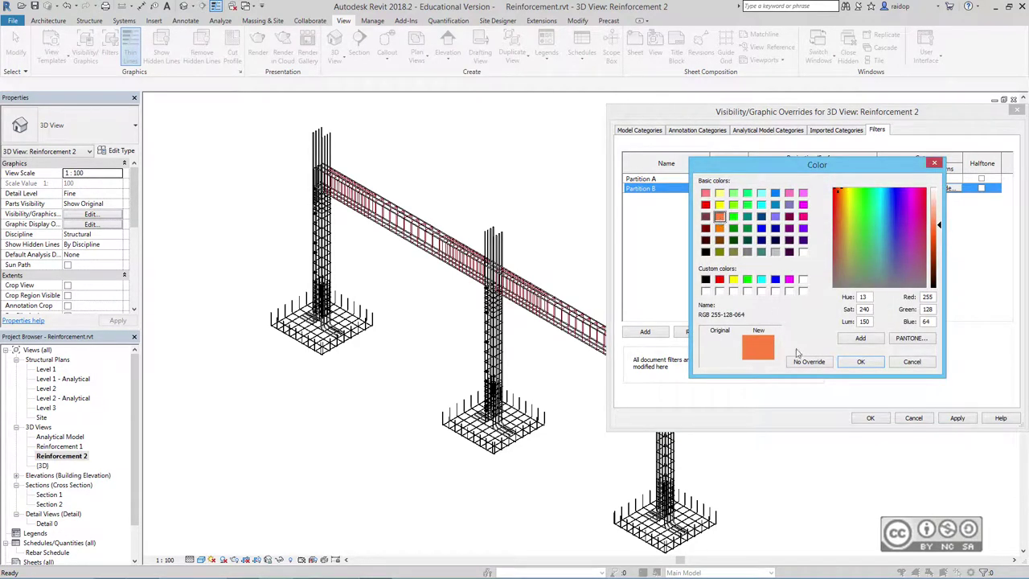
pyautogui.click(860, 362)
pyautogui.click(814, 284)
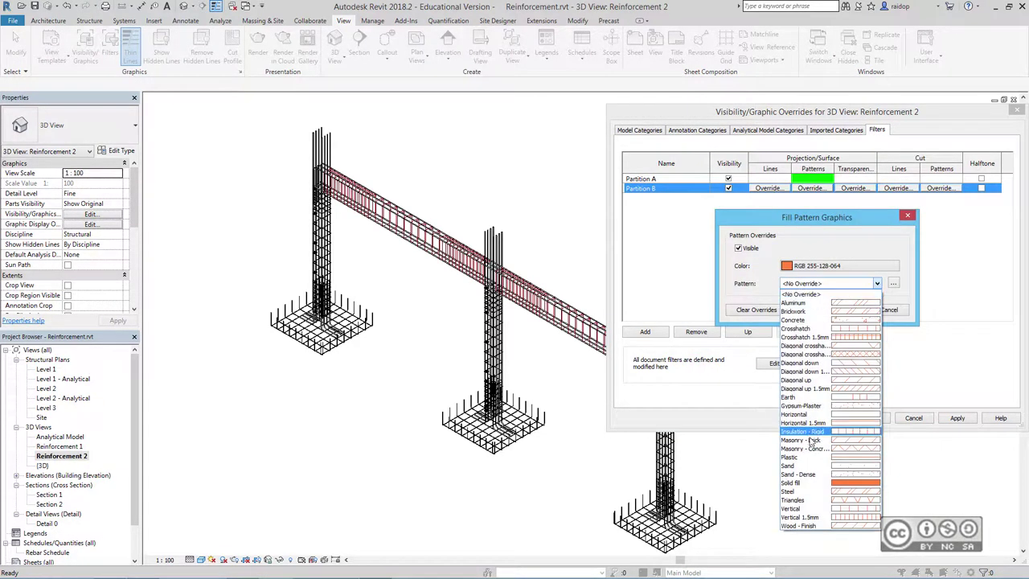
pyautogui.click(805, 486)
pyautogui.click(846, 312)
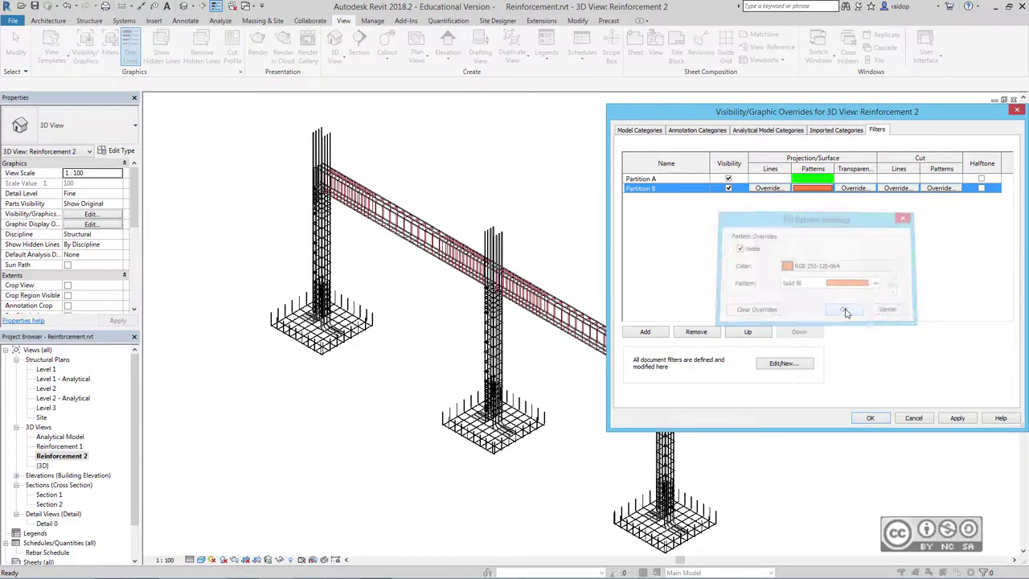
pyautogui.click(957, 418)
pyautogui.click(871, 418)
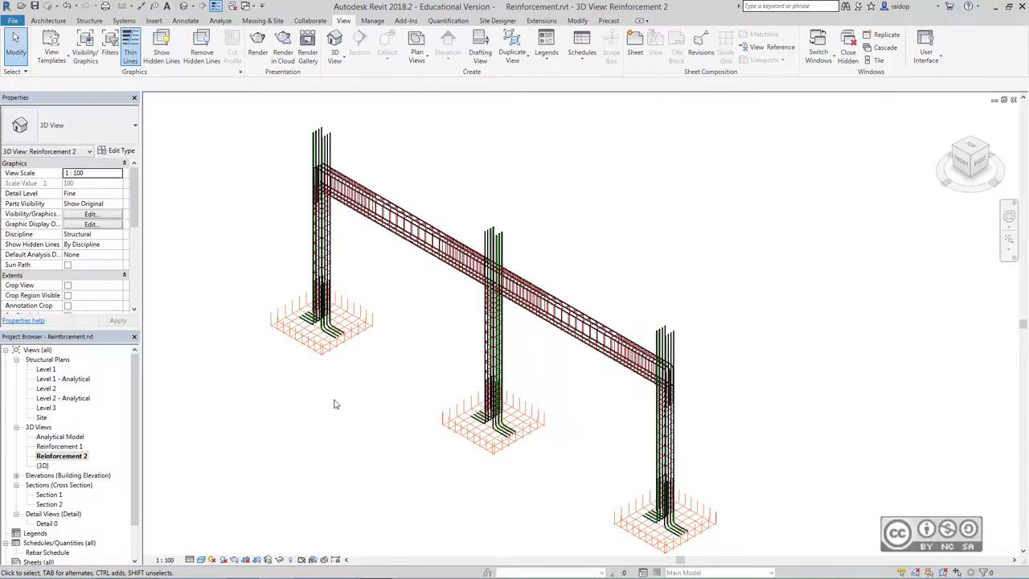
# Step: Switch the view to Consistent Colors and select the beam's top bar set, numbered 09
pyautogui.click(202, 560)
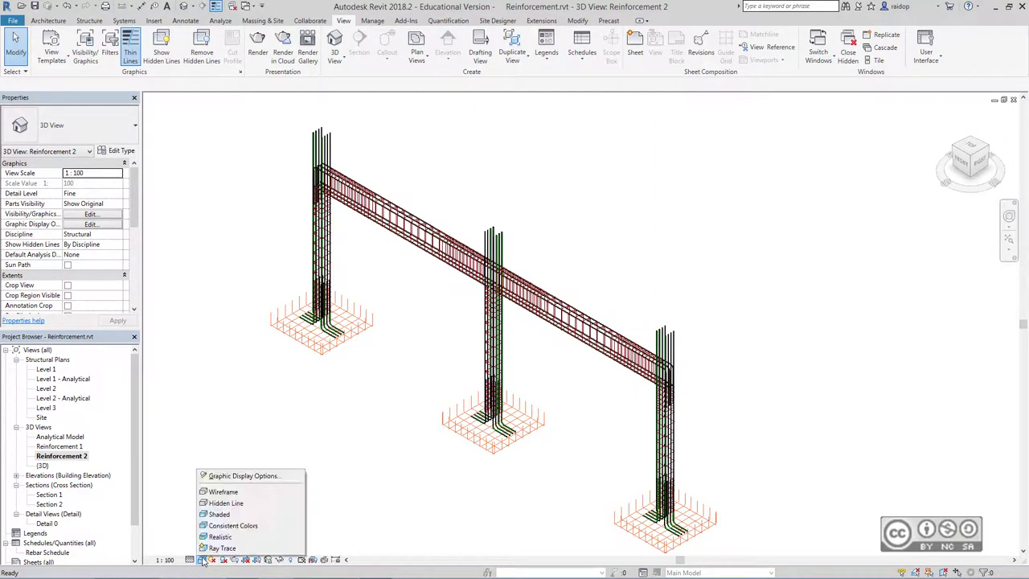
pyautogui.click(233, 527)
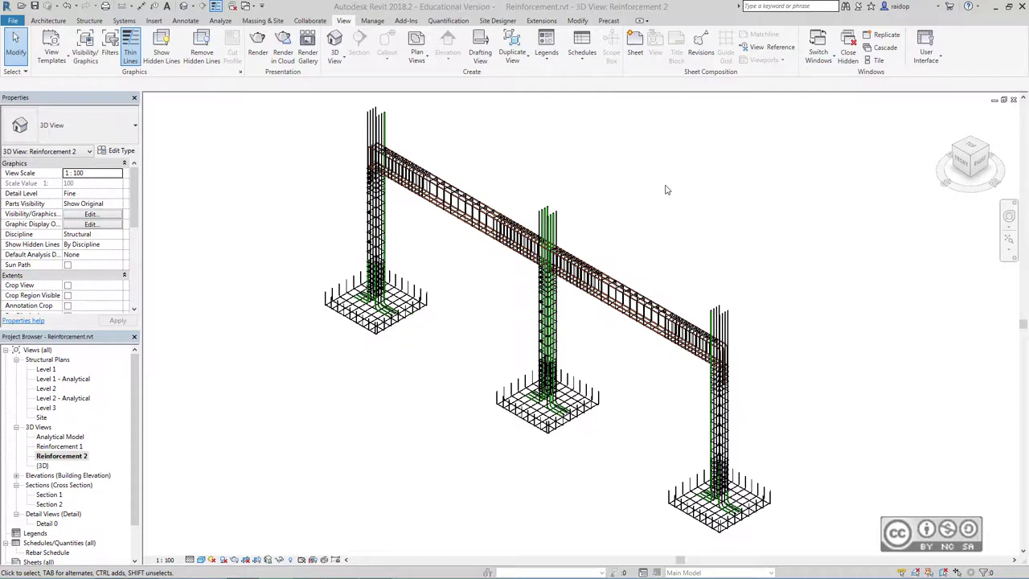
pyautogui.scroll(5, 566, 213)
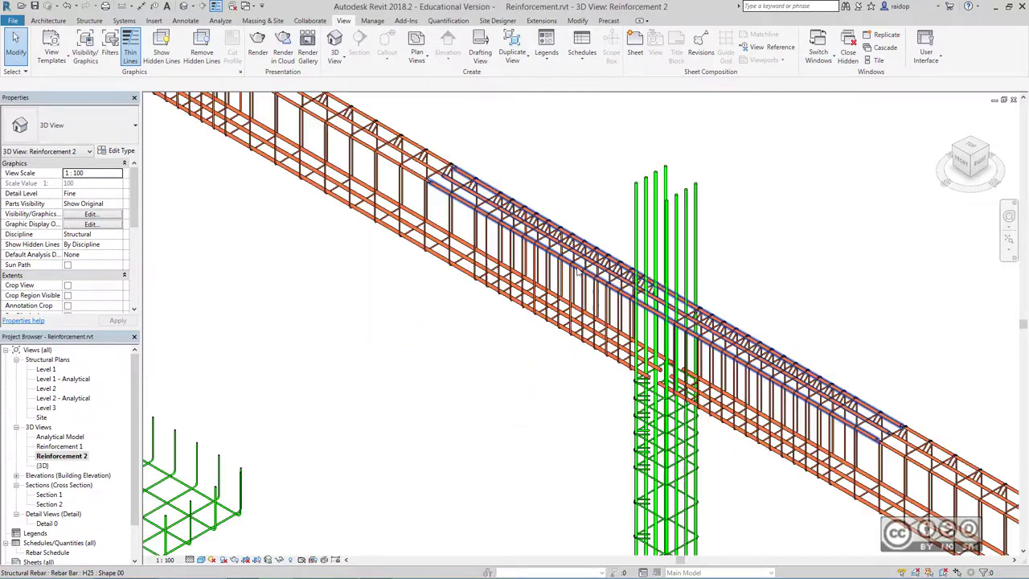
pyautogui.click(577, 273)
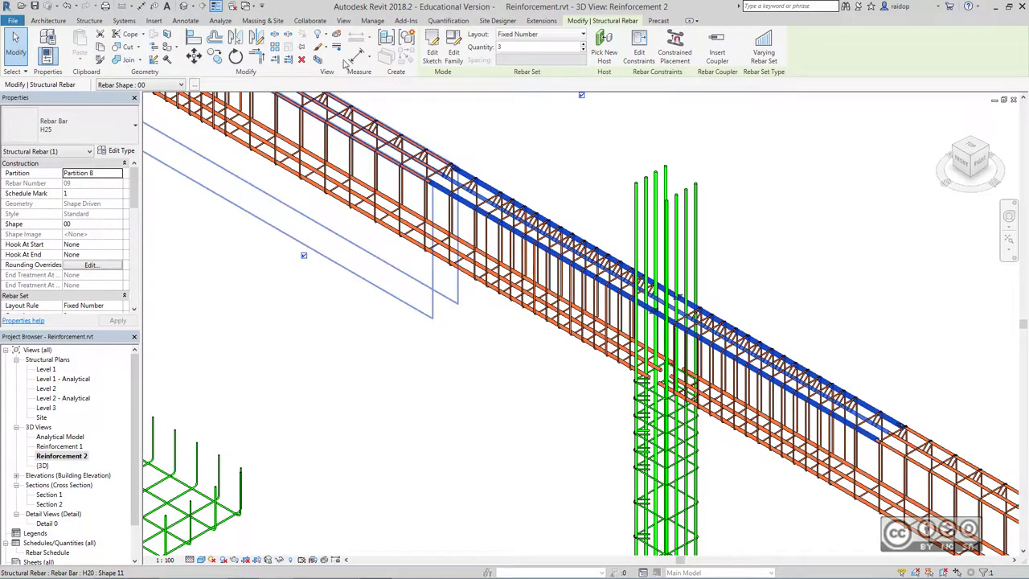
# Step: Remove Partition B's numbering gaps in Reinforcement Numbers so the top bar set becomes 04, then deselect
pyautogui.click(89, 21)
pyautogui.click(413, 72)
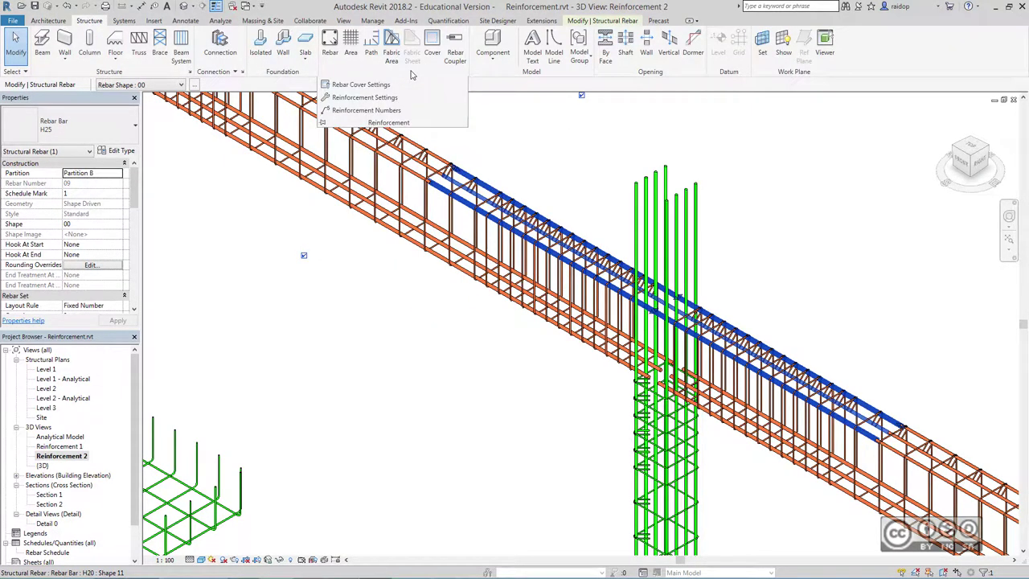
pyautogui.click(359, 111)
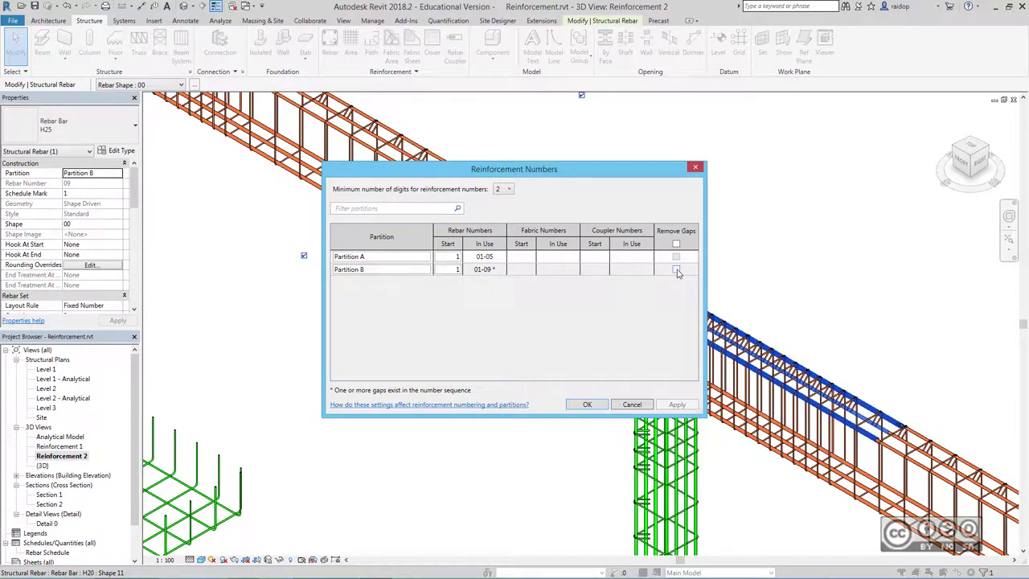
pyautogui.click(677, 269)
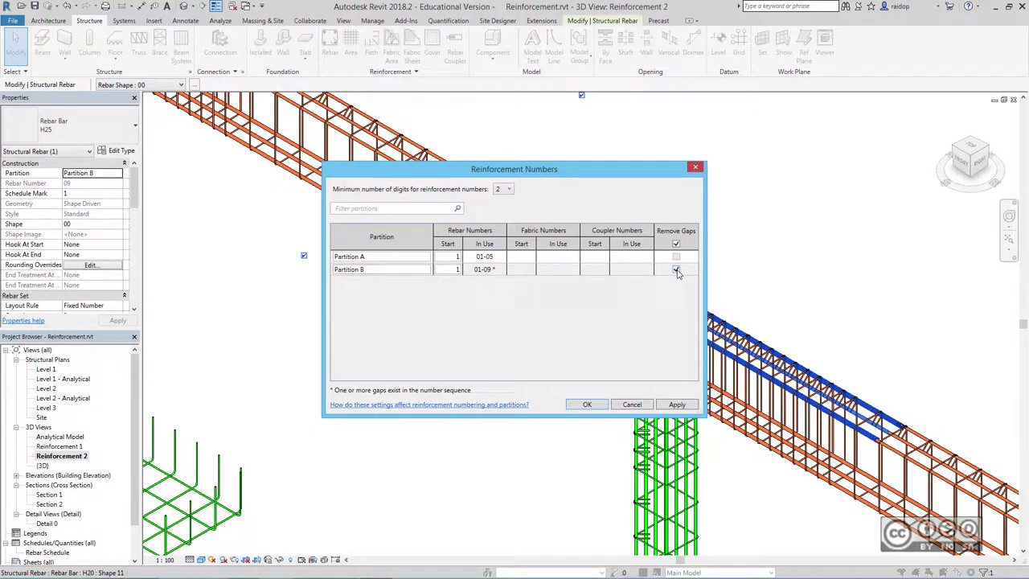
pyautogui.click(679, 407)
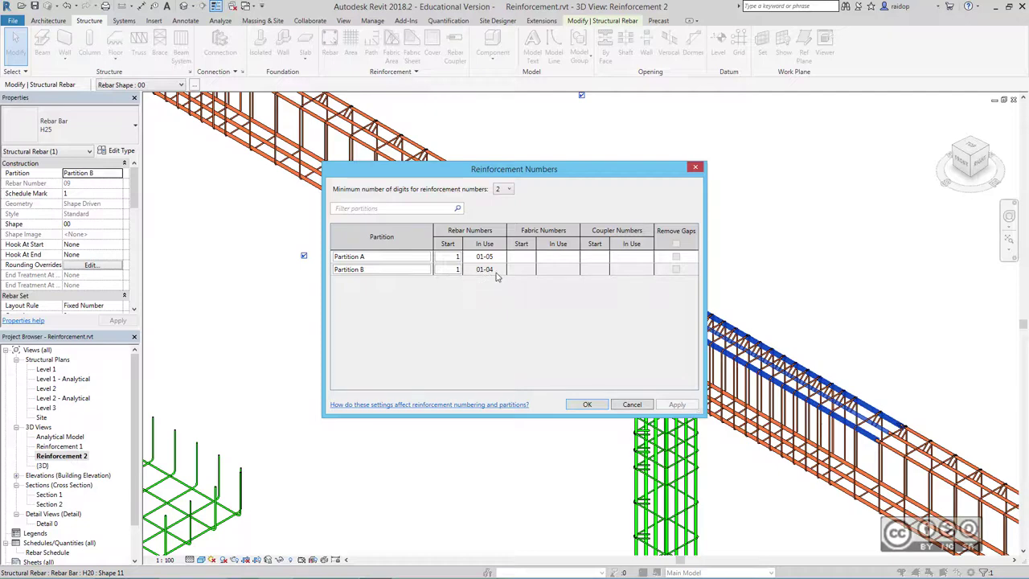
pyautogui.click(590, 406)
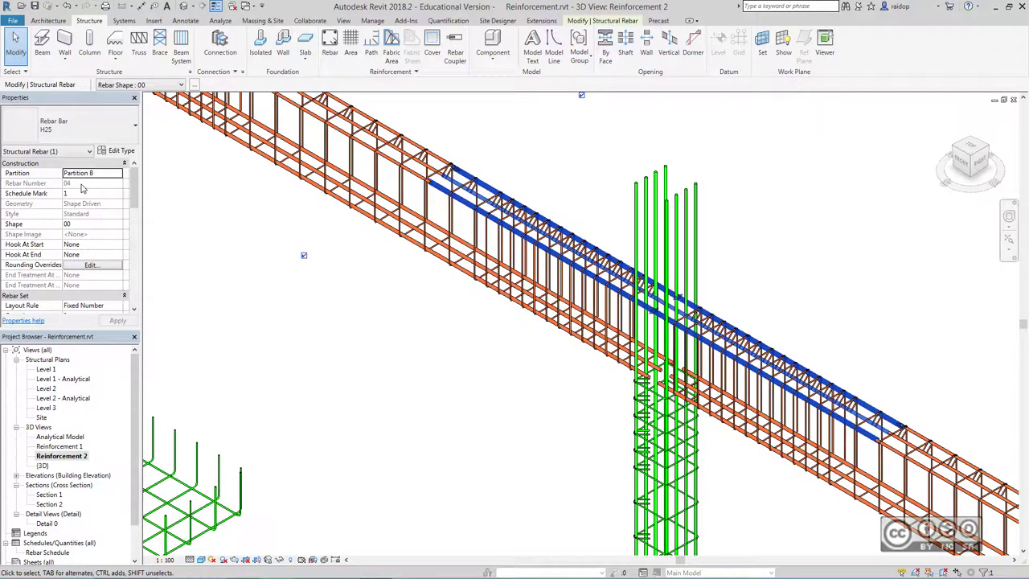
pyautogui.click(541, 141)
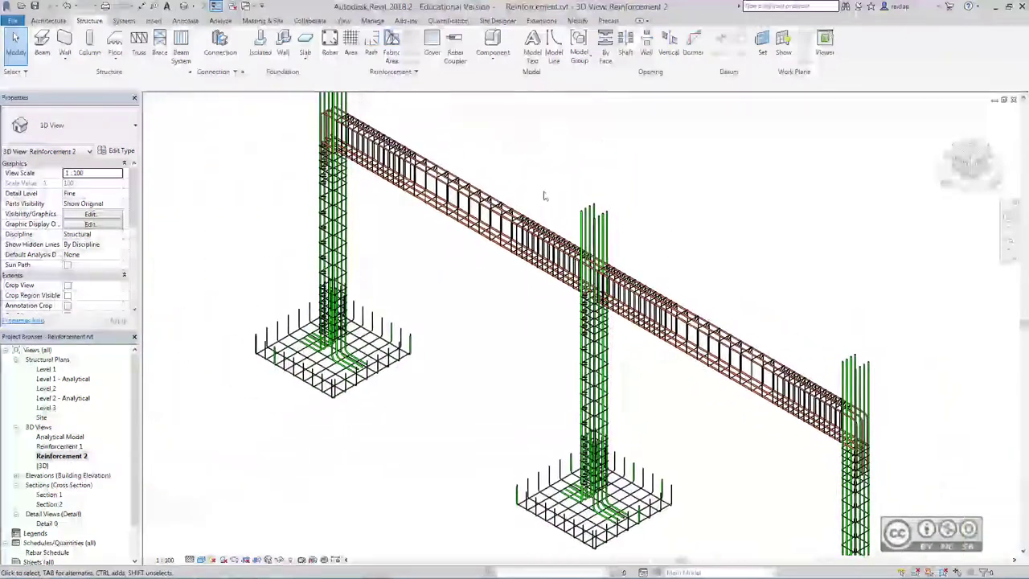
# Step: Duplicate Section 1 with detailing and rename the copy Beam
pyautogui.scroll(-3, 544, 195)
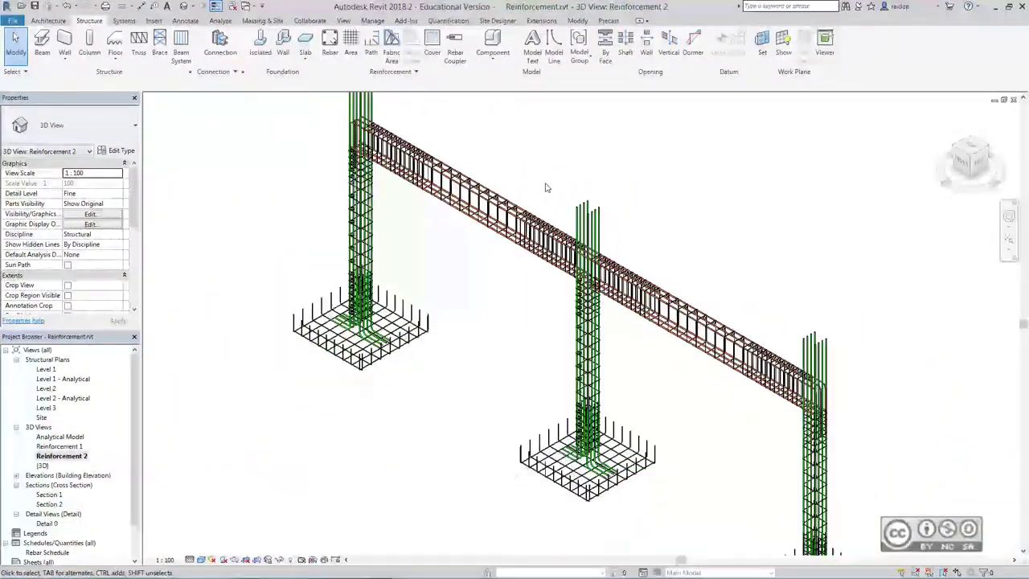
pyautogui.moveTo(542, 152); pyautogui.dragTo(526, 167, button='middle')
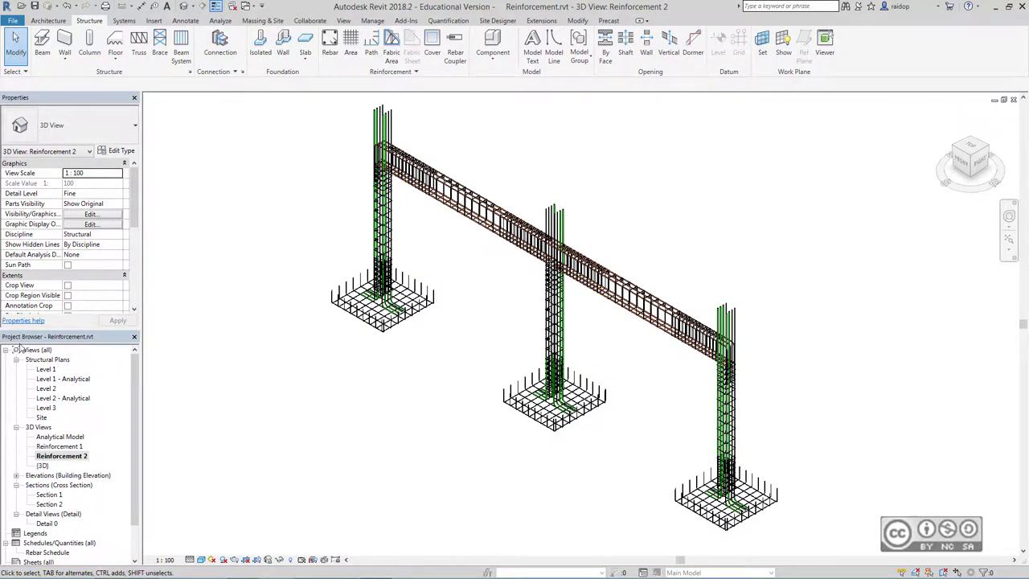
pyautogui.doubleClick(49, 496)
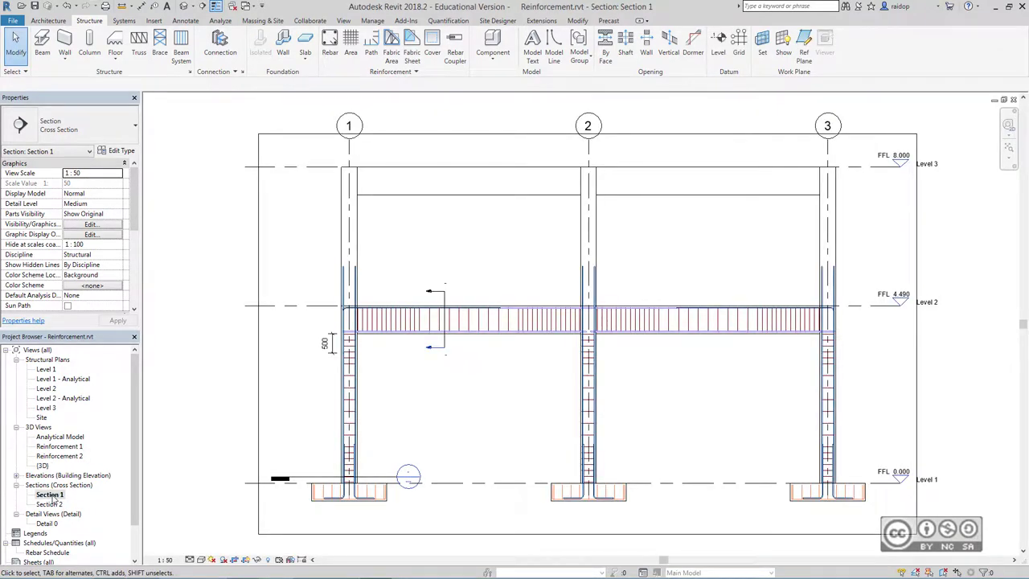
pyautogui.rightClick(53, 498)
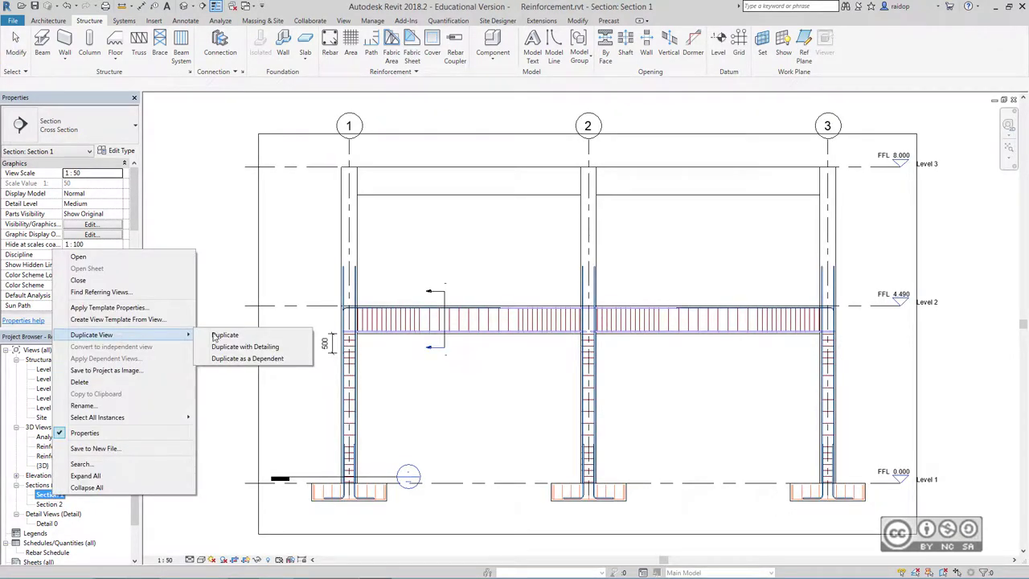
pyautogui.moveTo(91, 335)
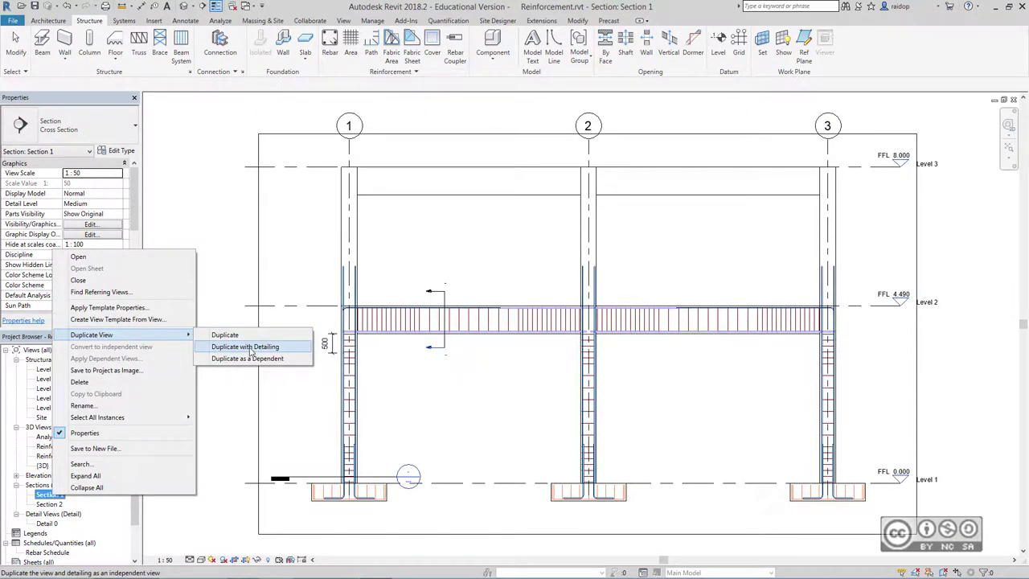
pyautogui.click(251, 346)
pyautogui.rightClick(73, 504)
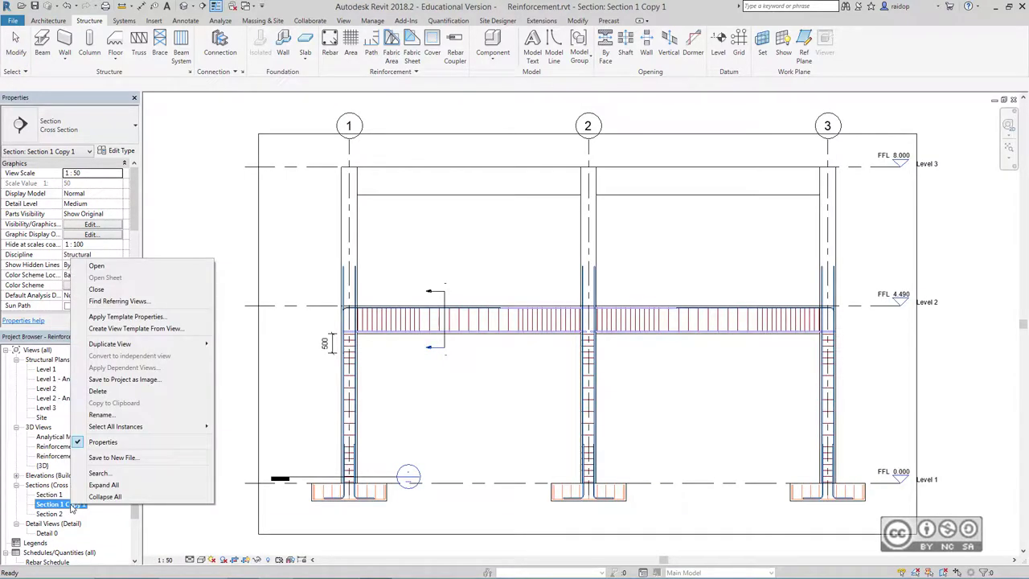
pyautogui.click(97, 416)
pyautogui.write('Beam')
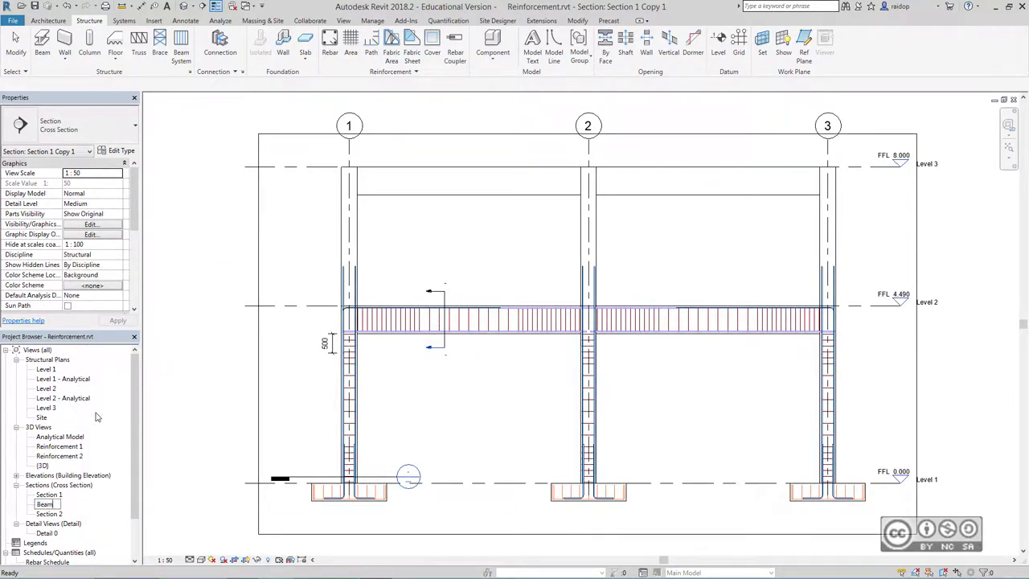
pyautogui.press('Return')
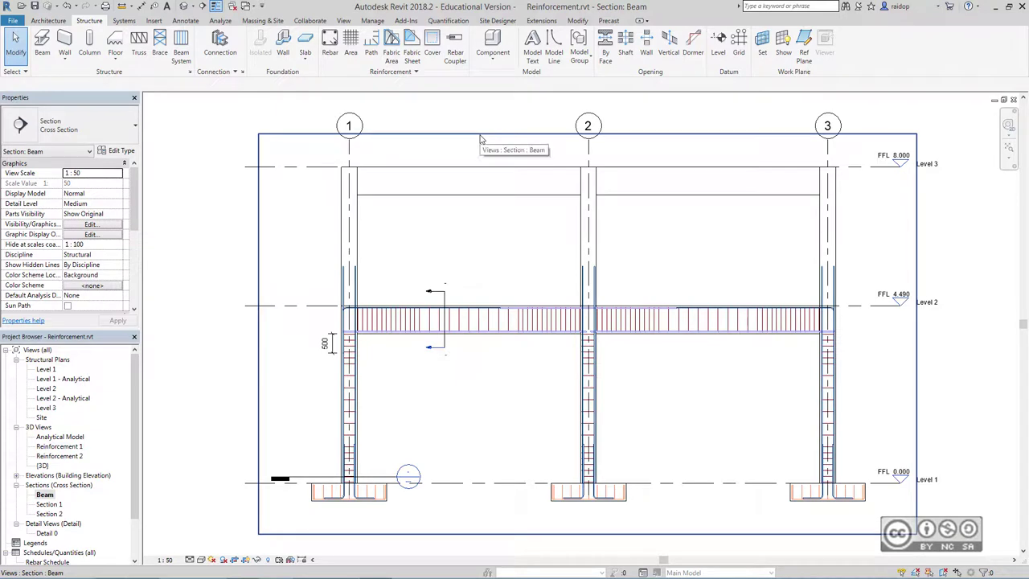
# Step: Drag the crop region's top and bottom edges to enclose only the Level 2 beam
pyautogui.click(480, 136)
pyautogui.moveTo(588, 137); pyautogui.dragTo(586, 268)
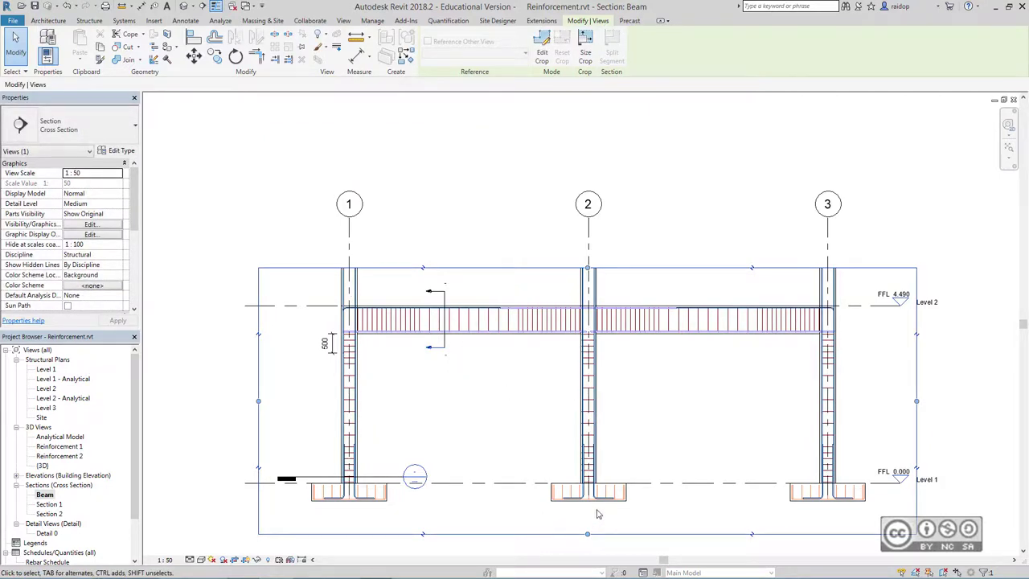
pyautogui.moveTo(588, 533); pyautogui.dragTo(589, 374)
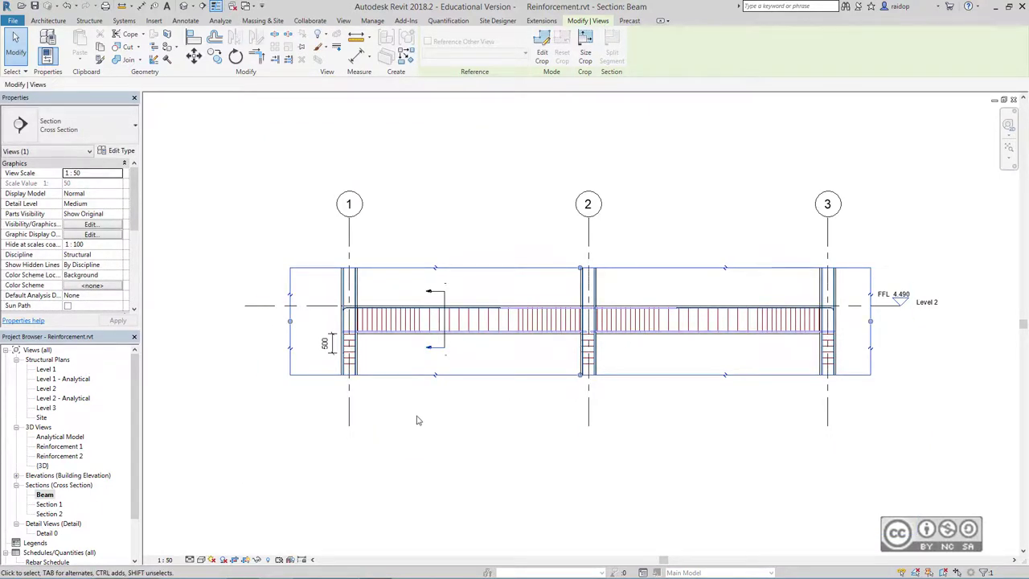
pyautogui.click(165, 561)
# Step: Set the Beam section's view scale to 1:25
pyautogui.click(191, 470)
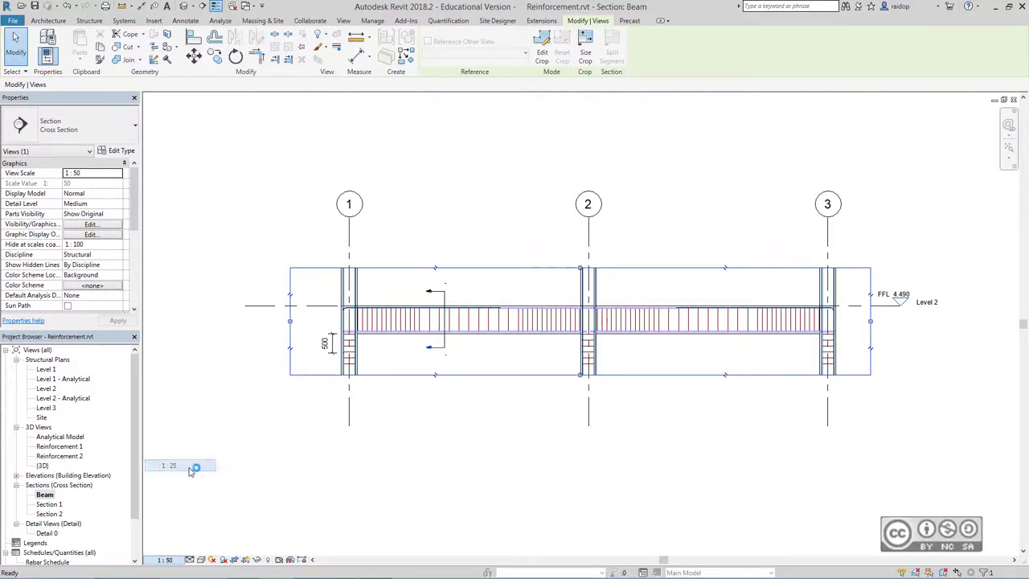
pyautogui.click(187, 21)
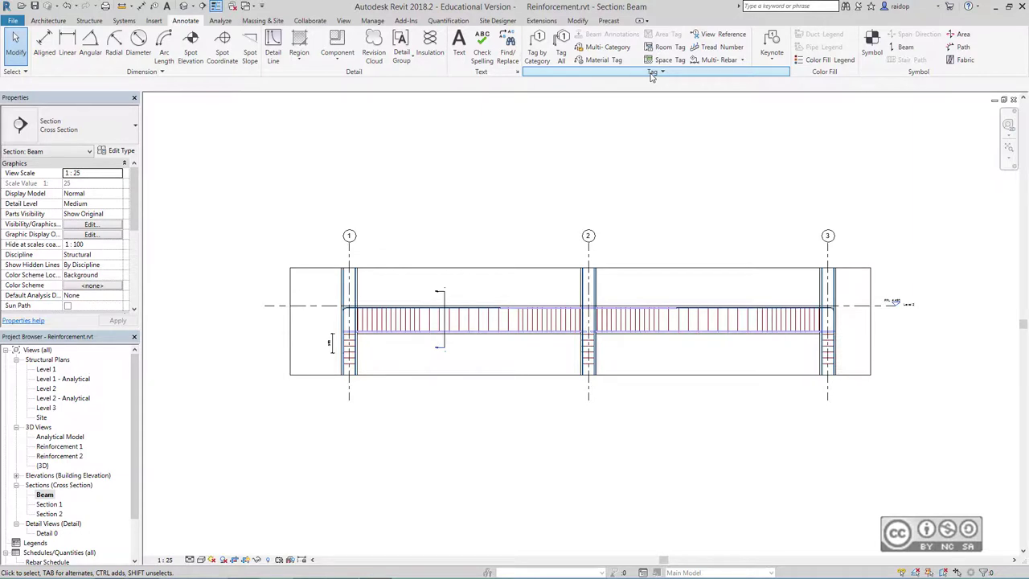
pyautogui.click(742, 61)
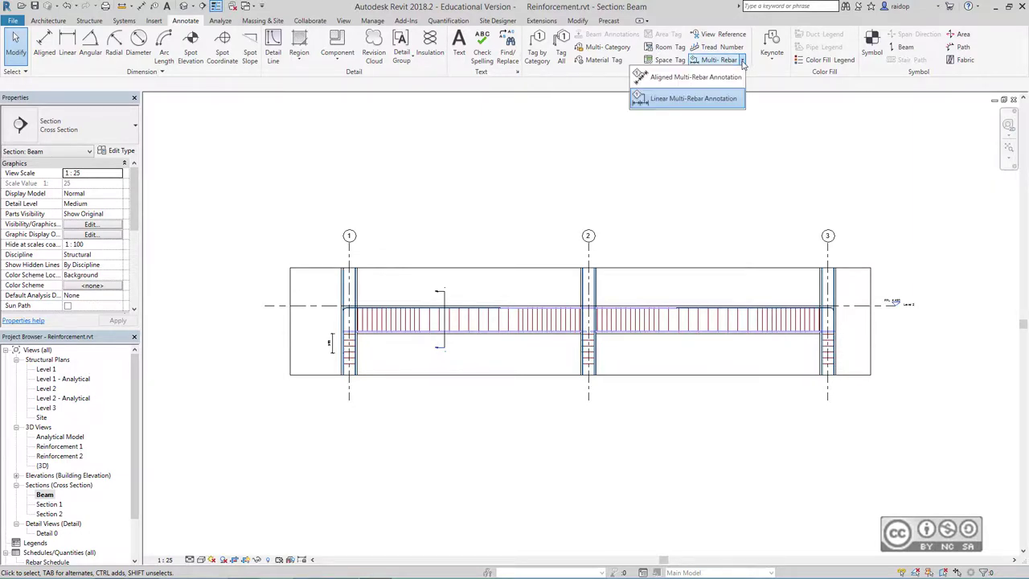
pyautogui.click(695, 99)
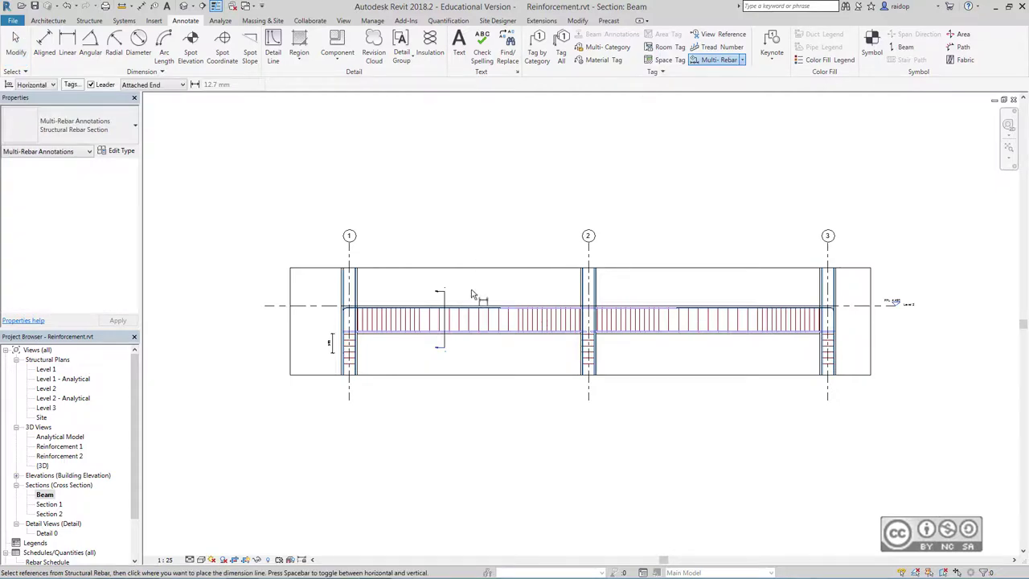
# Step: Place linear multi-rebar annotations on the three stirrup sets: 14xH8 (1560), 10xH8 (2250), 13xH8 (1440)
pyautogui.scroll(1, 530, 344)
pyautogui.scroll(1, 529, 344)
pyautogui.scroll(1, 348, 319)
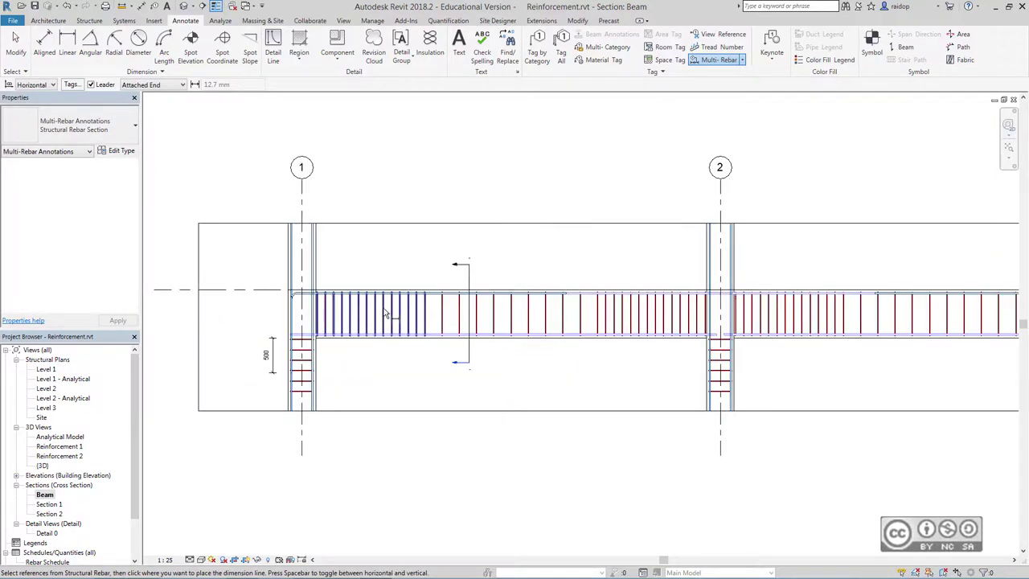
pyautogui.click(385, 312)
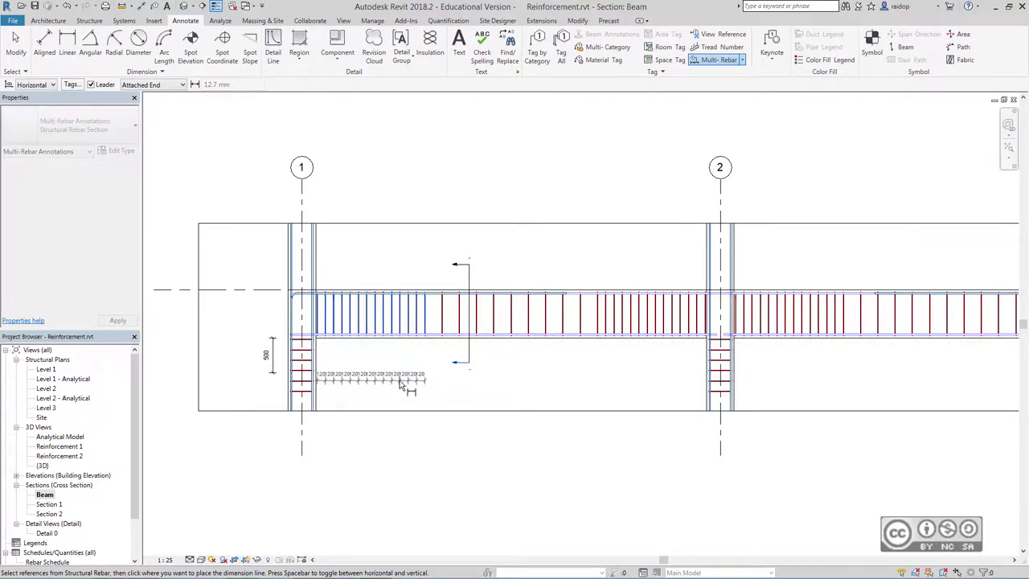
pyautogui.click(399, 384)
pyautogui.click(523, 318)
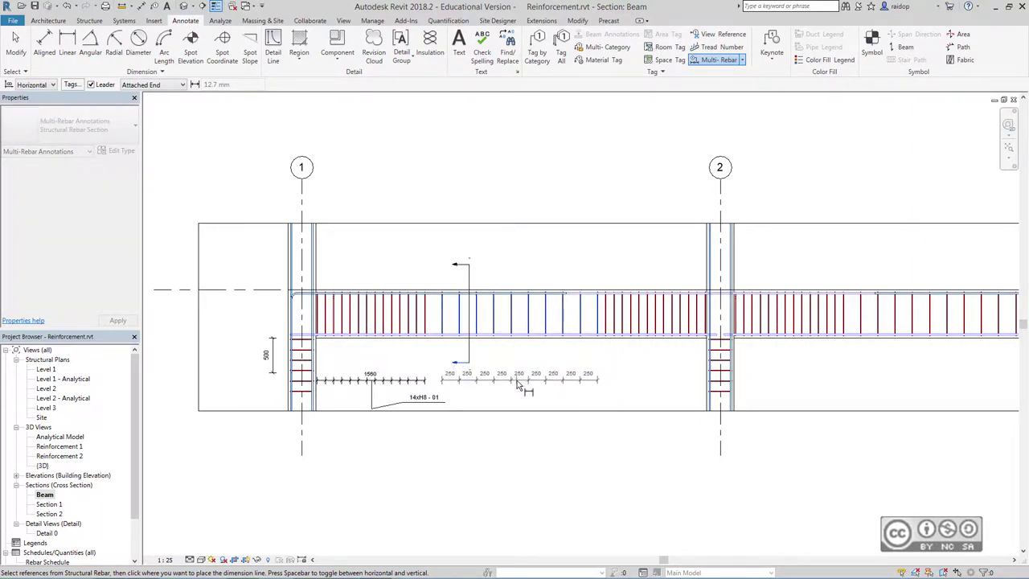
pyautogui.click(523, 384)
pyautogui.click(635, 328)
pyautogui.click(655, 384)
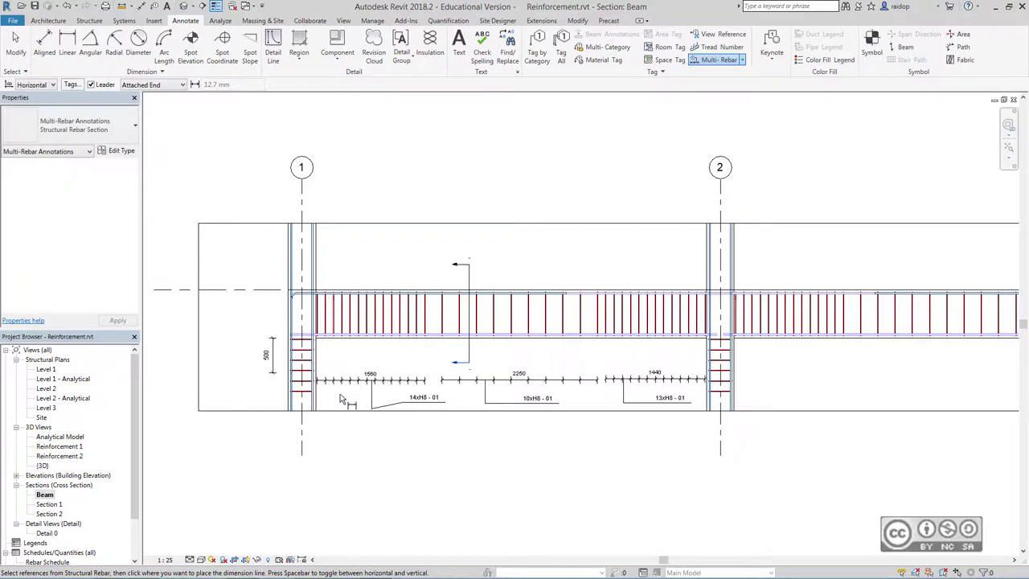
pyautogui.scroll(3, 294, 396)
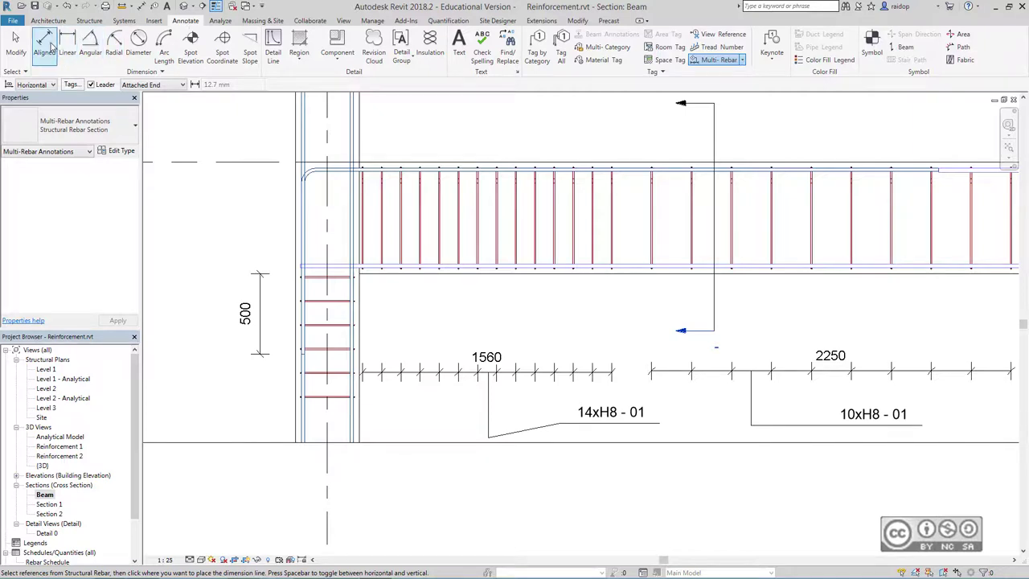
# Step: Add aligned 20 cover dimensions from the column faces to the end stirrups at both beam ends
pyautogui.click(45, 44)
pyautogui.scroll(2, 374, 300)
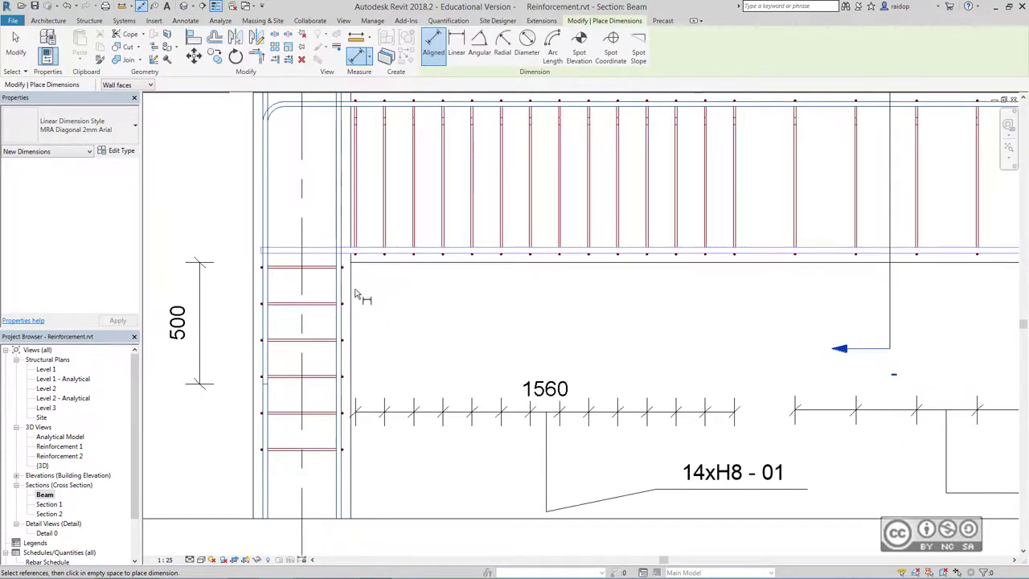
pyautogui.click(353, 293)
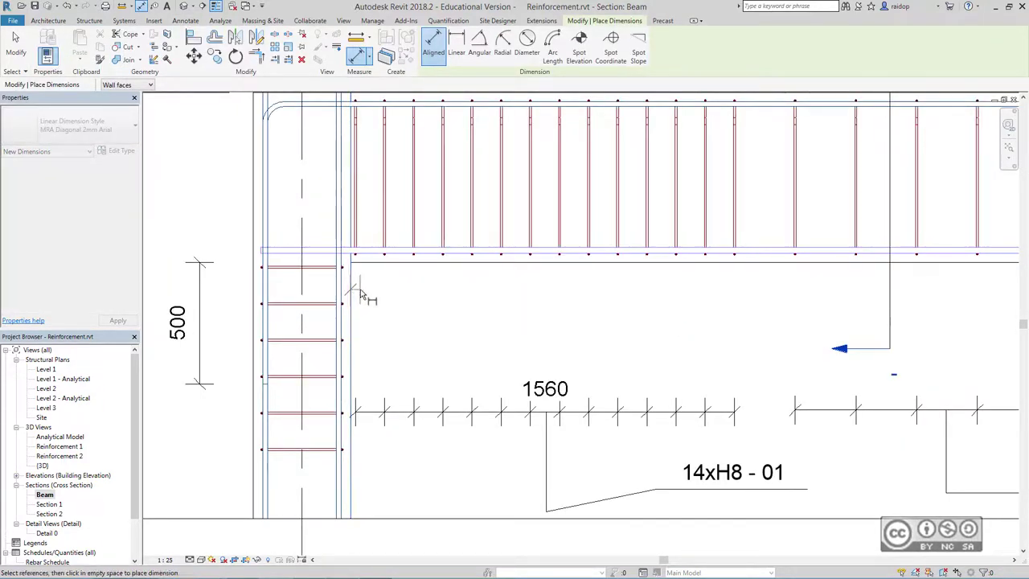
pyautogui.click(356, 245)
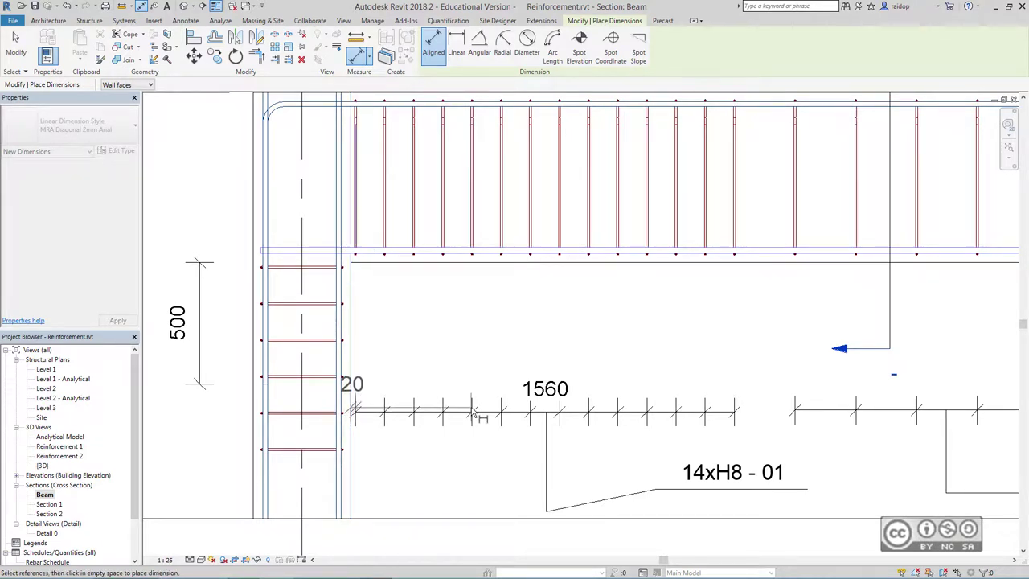
pyautogui.moveTo(363, 417); pyautogui.dragTo(636, 302, button='middle')
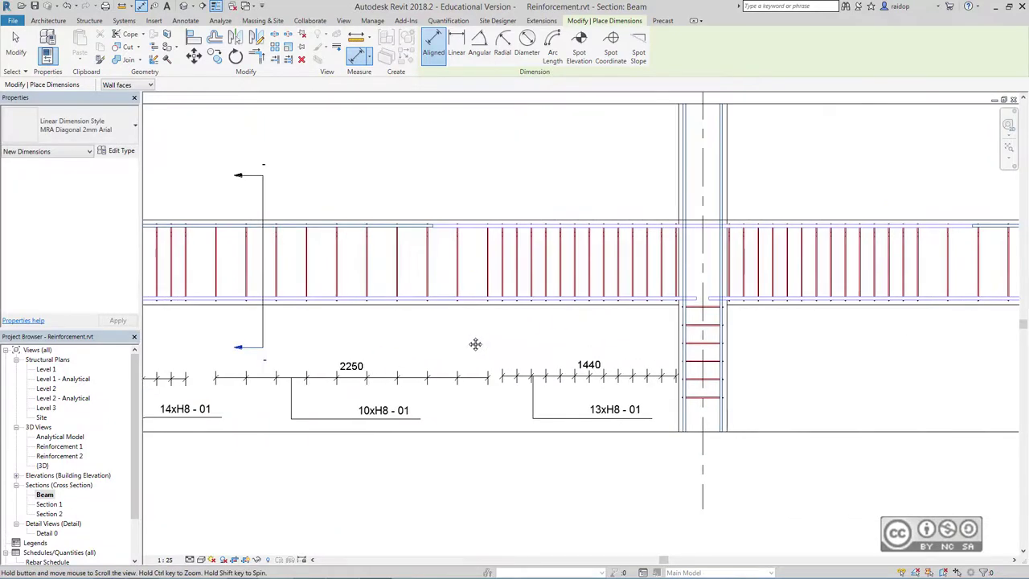
pyautogui.scroll(2, 635, 302)
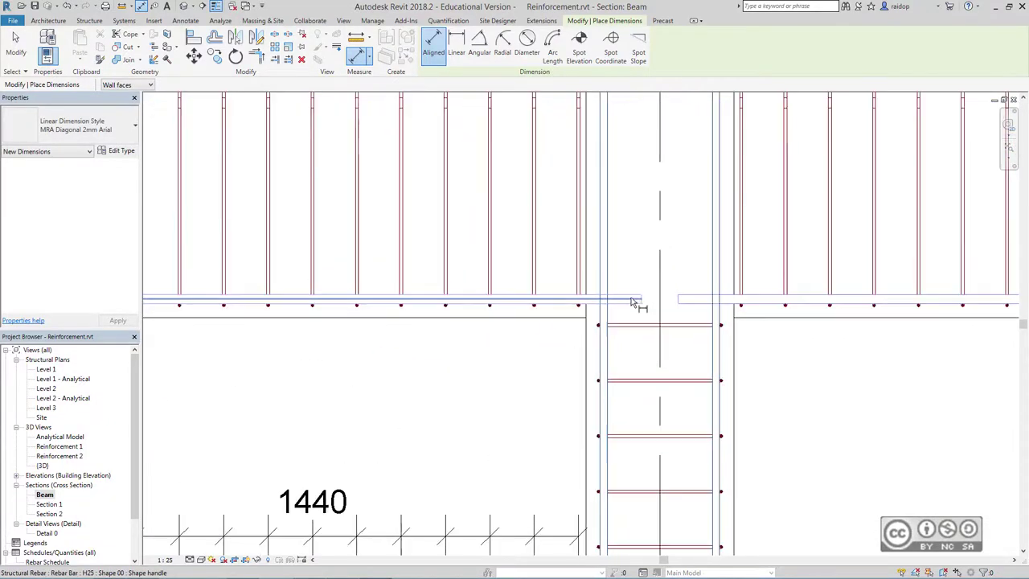
pyautogui.moveTo(581, 449); pyautogui.dragTo(577, 312, button='middle')
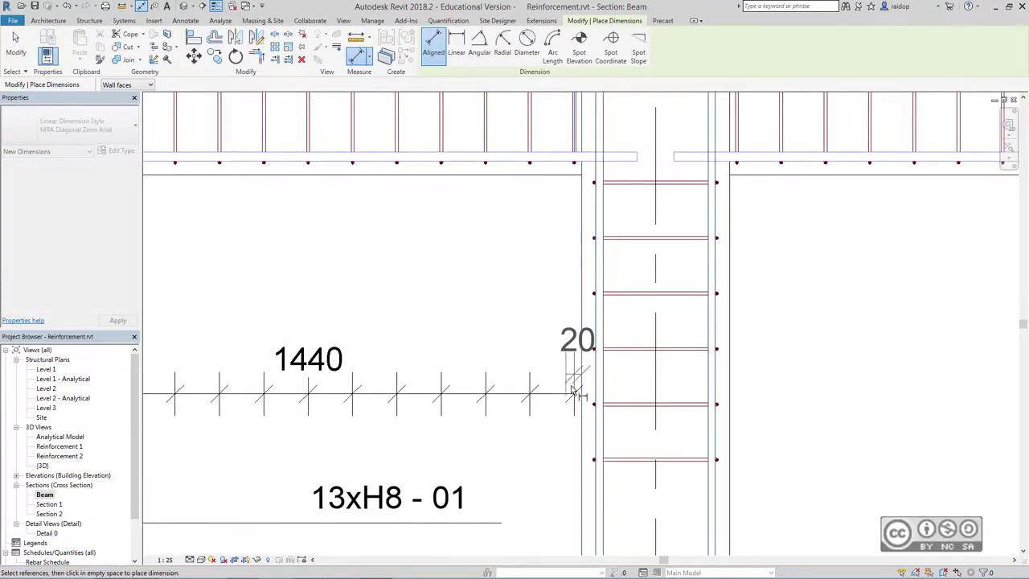
pyautogui.click(578, 394)
pyautogui.press('Escape')
pyautogui.press('Escape')
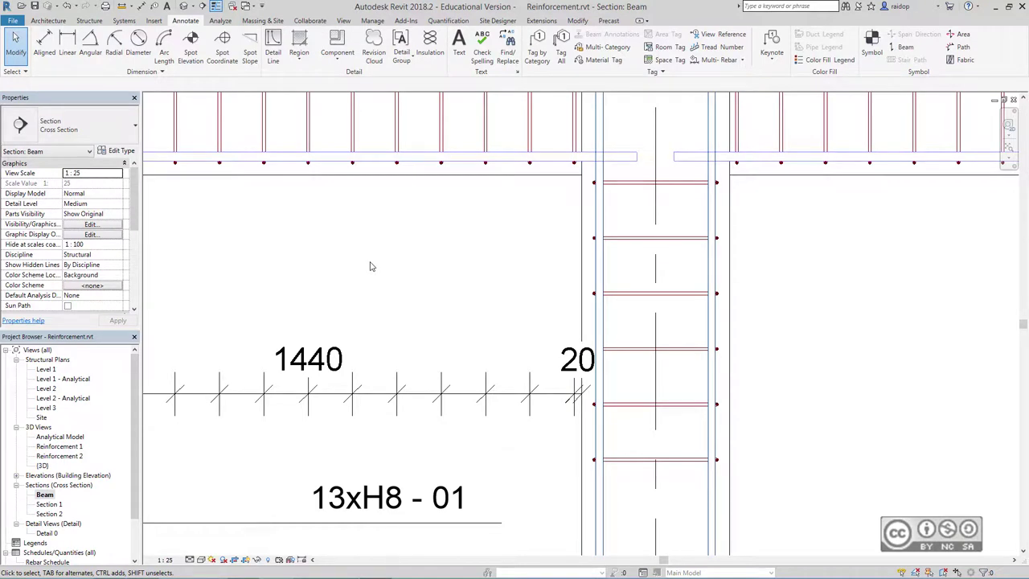
# Step: Return to the left end and select the left 20 cover dimension
pyautogui.keyDown('shift'); pyautogui.hscroll(-5, 402, 278); pyautogui.keyUp('shift')
pyautogui.keyDown('shift'); pyautogui.hscroll(-5, 519, 316); pyautogui.keyUp('shift')
pyautogui.keyDown('shift'); pyautogui.hscroll(-5, 458, 278); pyautogui.keyUp('shift')
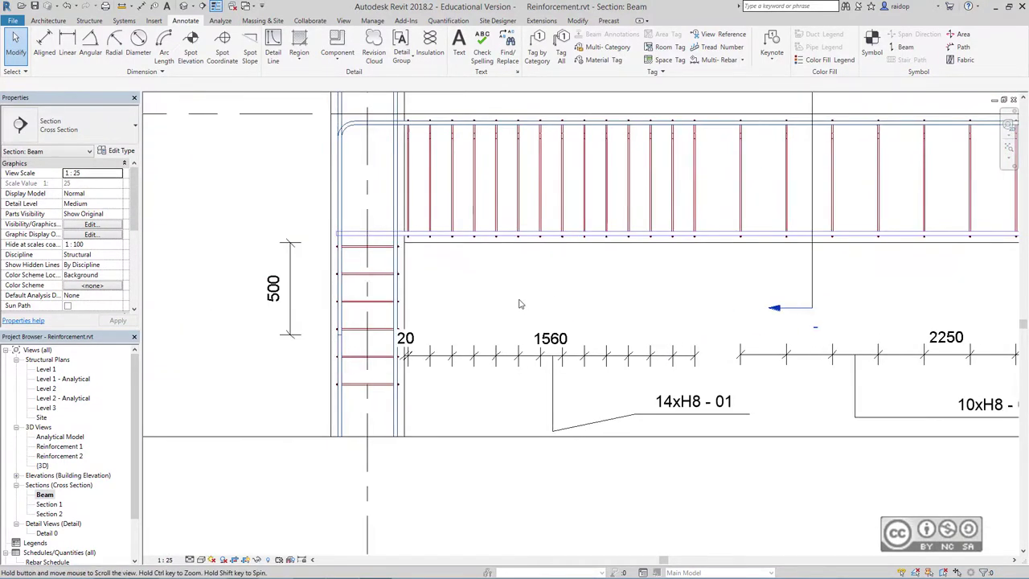
pyautogui.keyDown('shift'); pyautogui.hscroll(-1, 524, 303); pyautogui.keyUp('shift')
pyautogui.click(465, 326)
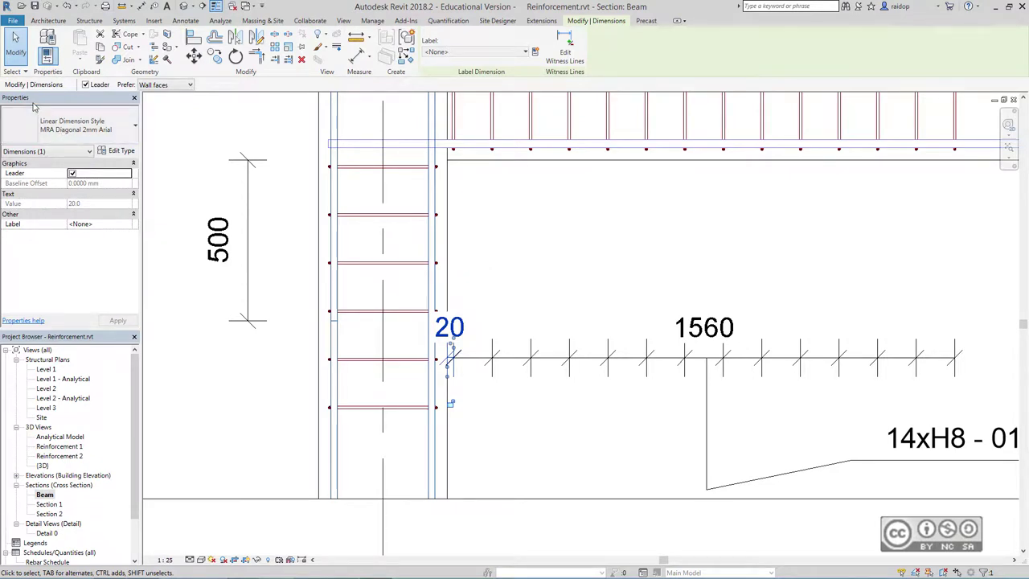
# Step: Duplicate the dimension style as MRA Diagonal 2mm Arial 2
pyautogui.click(119, 151)
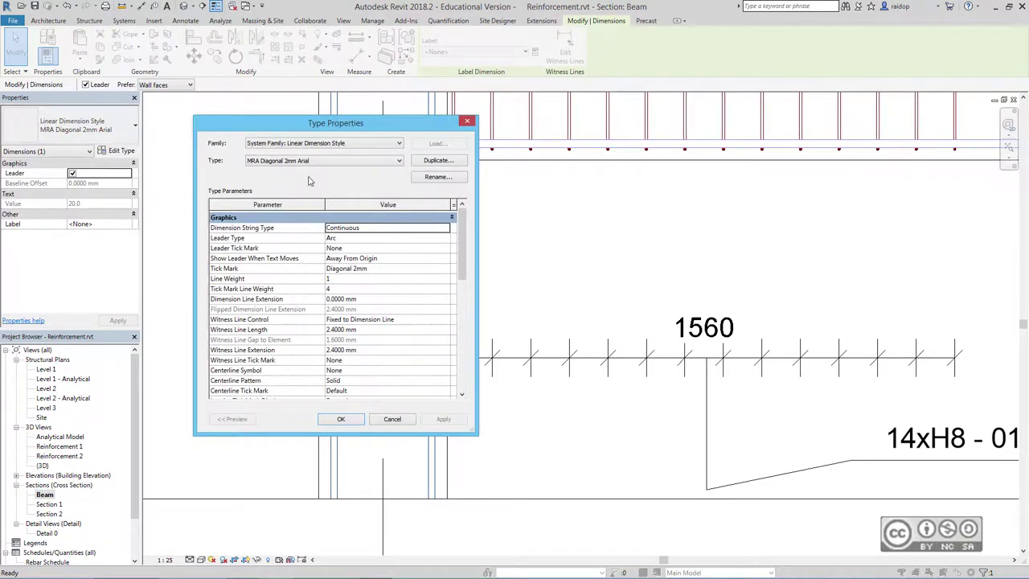
pyautogui.click(438, 160)
pyautogui.click(336, 300)
pyautogui.scroll(-5, 241, 338)
pyautogui.scroll(-5, 213, 350)
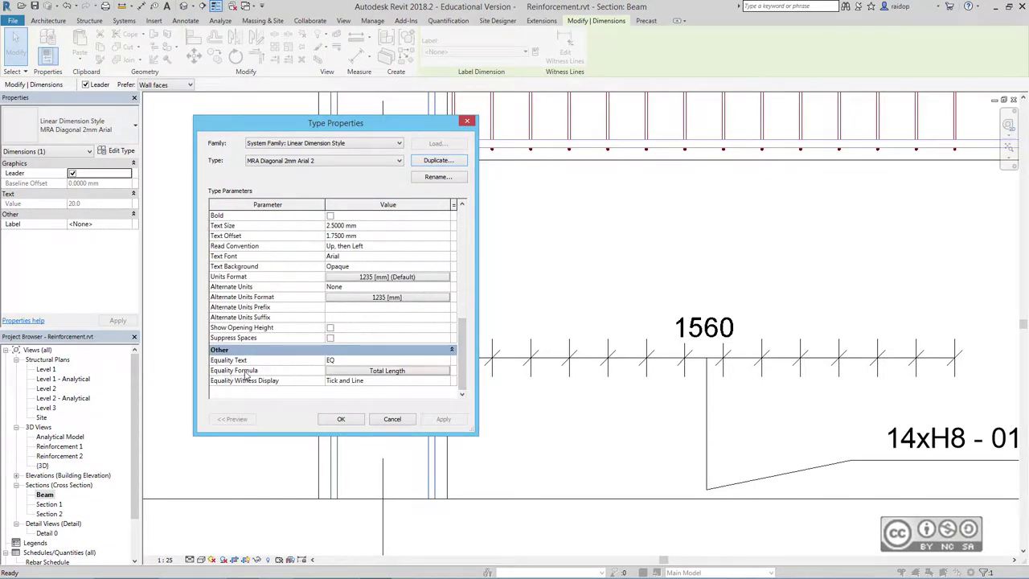
# Step: Add Number of Segments and Length of Segment to the equality formula, ordered ahead of Total Length
pyautogui.click(378, 371)
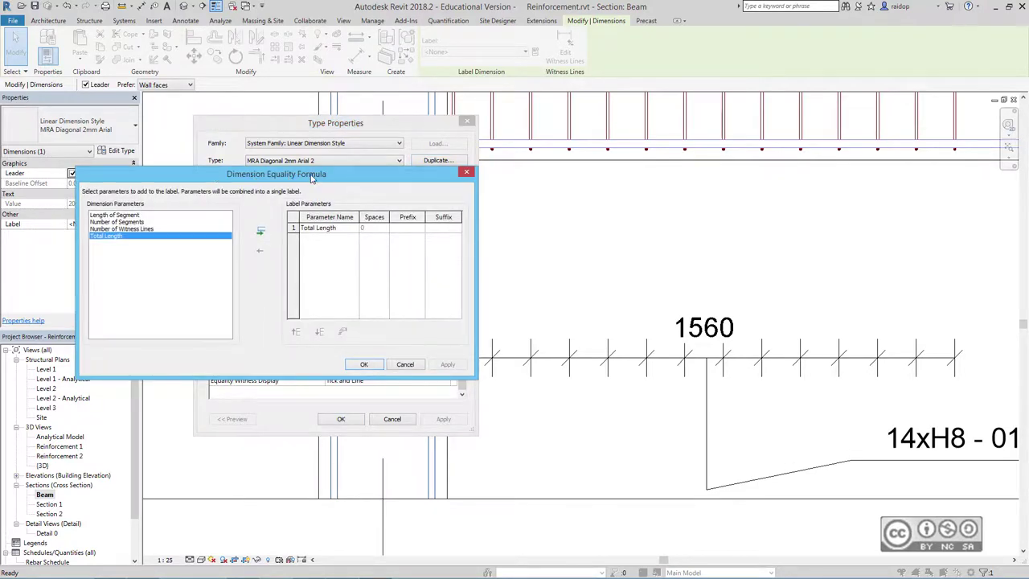
pyautogui.click(119, 215)
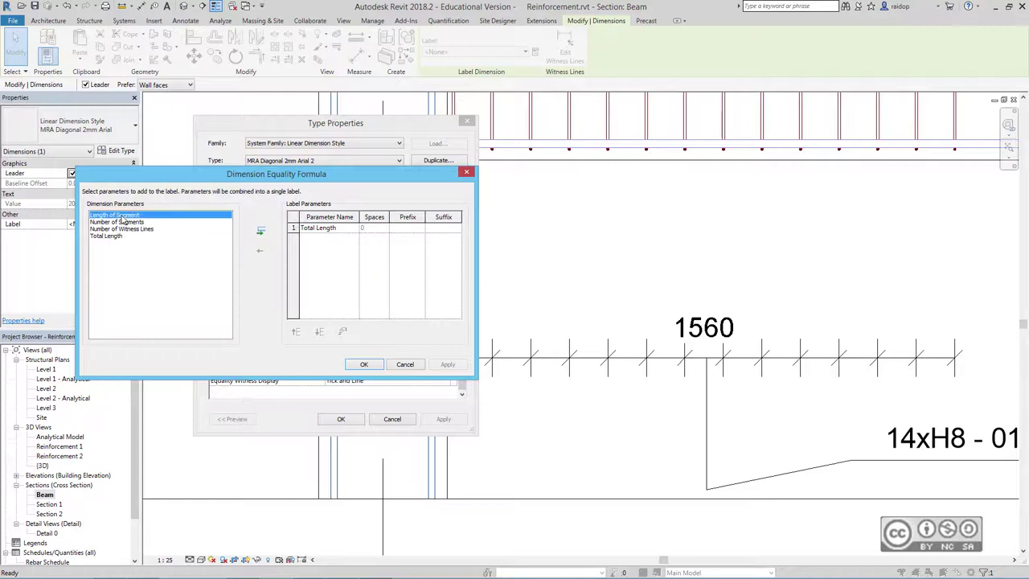
pyautogui.click(261, 233)
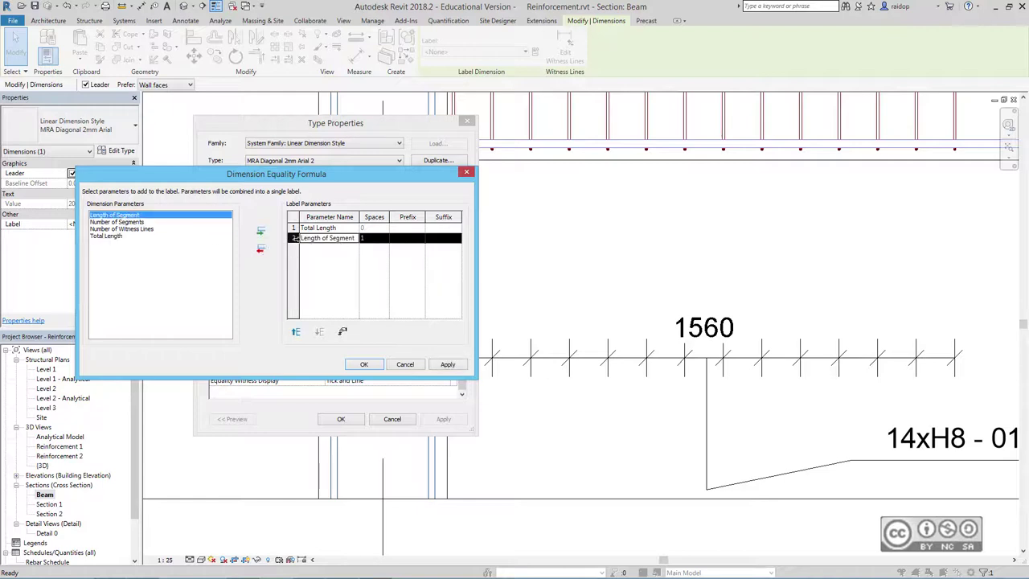
pyautogui.click(116, 222)
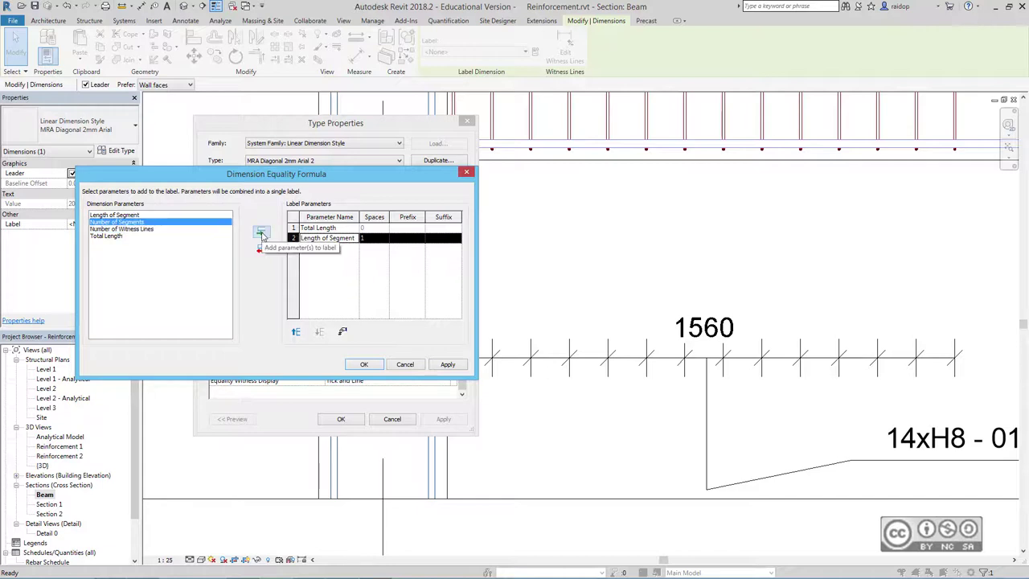
pyautogui.click(261, 233)
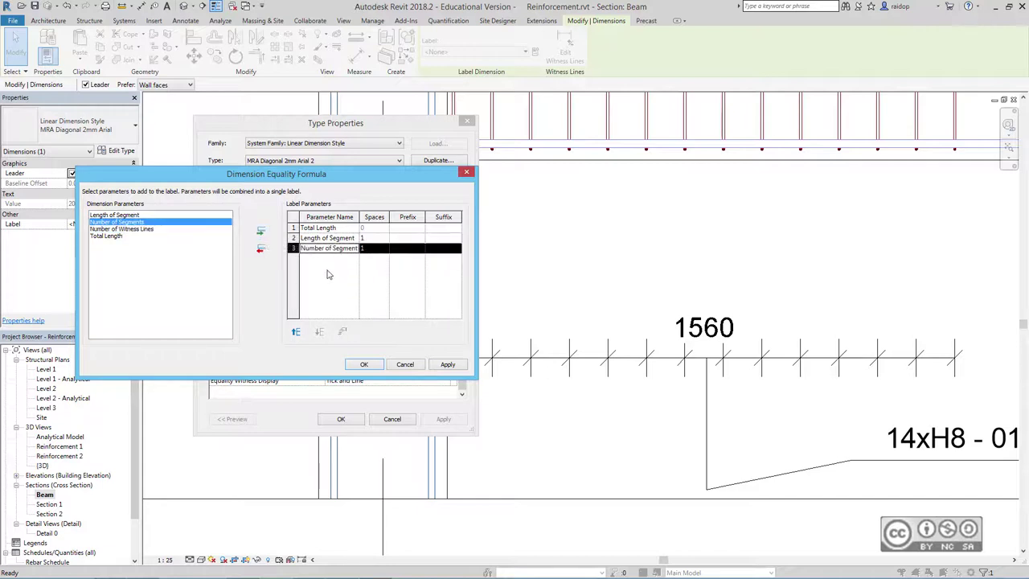
pyautogui.click(296, 331)
pyautogui.click(296, 331)
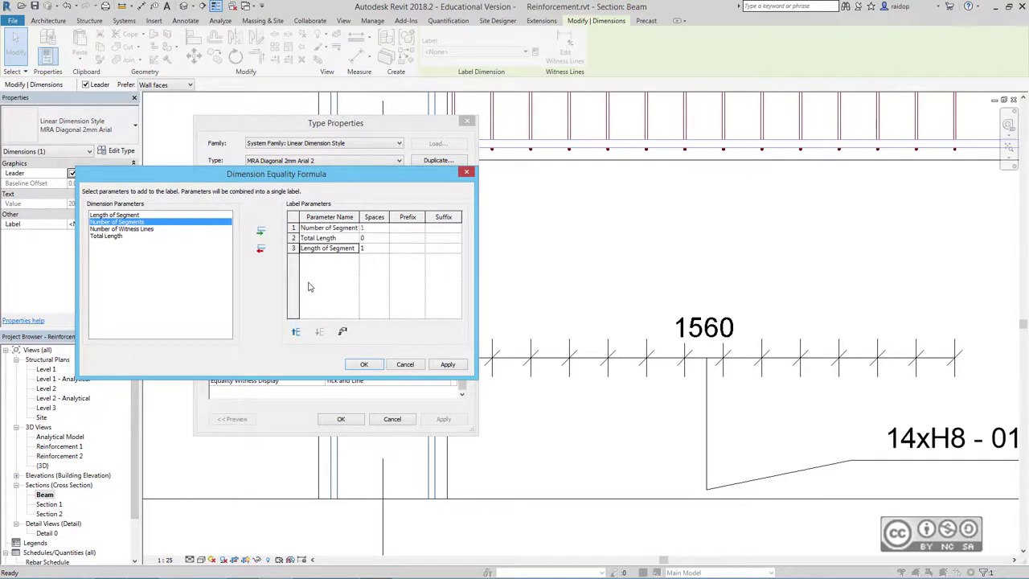
pyautogui.click(296, 332)
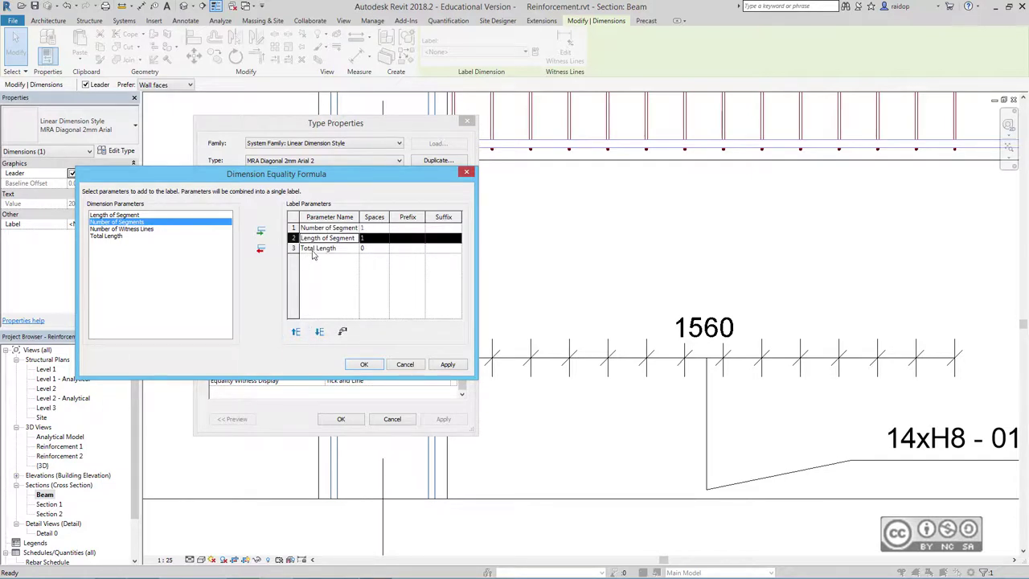
# Step: Suffix Number of Segments with 'x' and confirm the Quantity x Length=Total Length formula
pyautogui.click(439, 227)
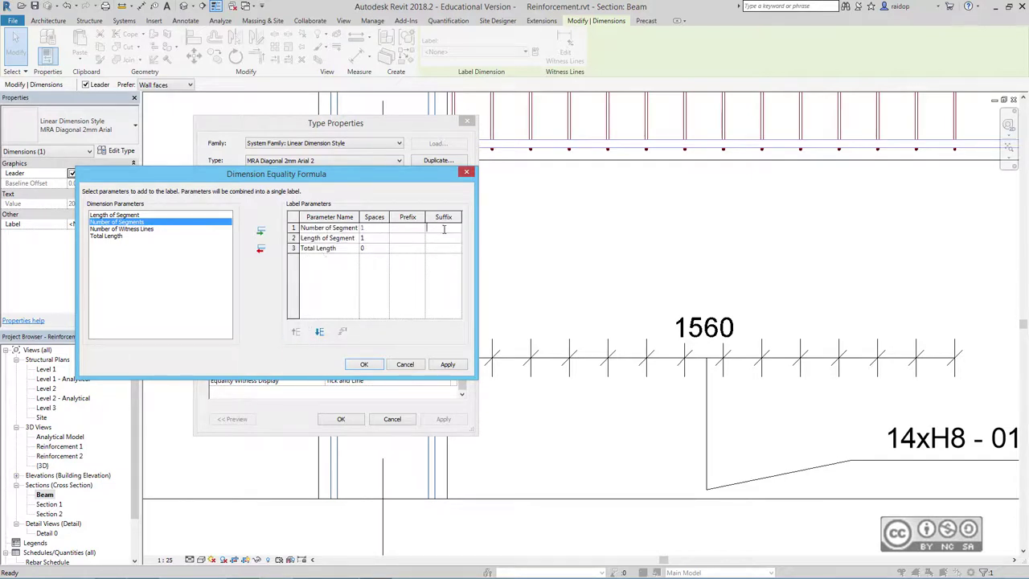
pyautogui.write('x')
pyautogui.click(441, 237)
pyautogui.click(364, 364)
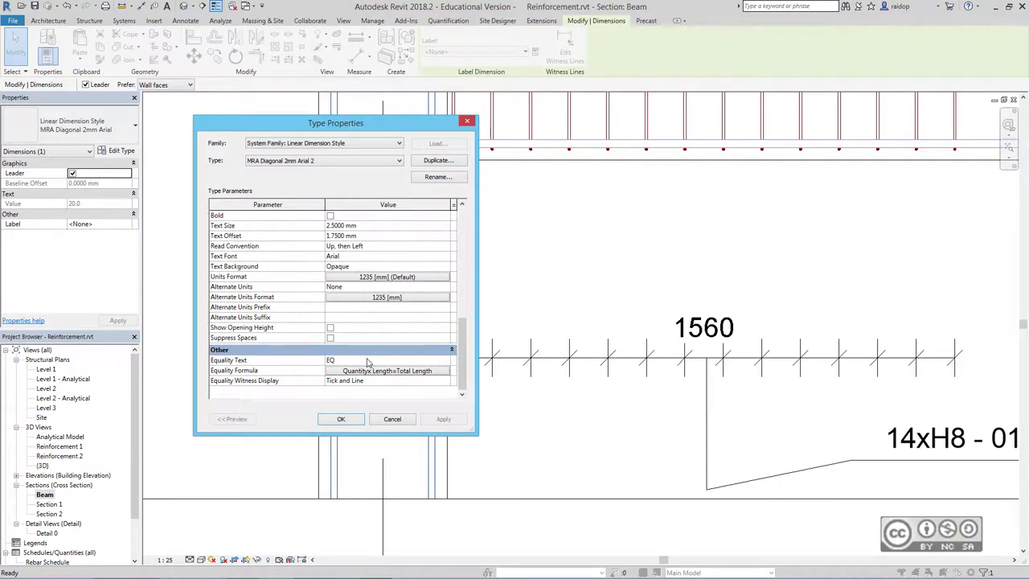
pyautogui.click(341, 419)
pyautogui.scroll(-3, 676, 260)
# Step: Switch the multi-rebar annotation type to MRA Diagonal 2mm Arial 2, showing 13x 120=1560, 9x 250=2250, 12x 120=1440
pyautogui.click(808, 358)
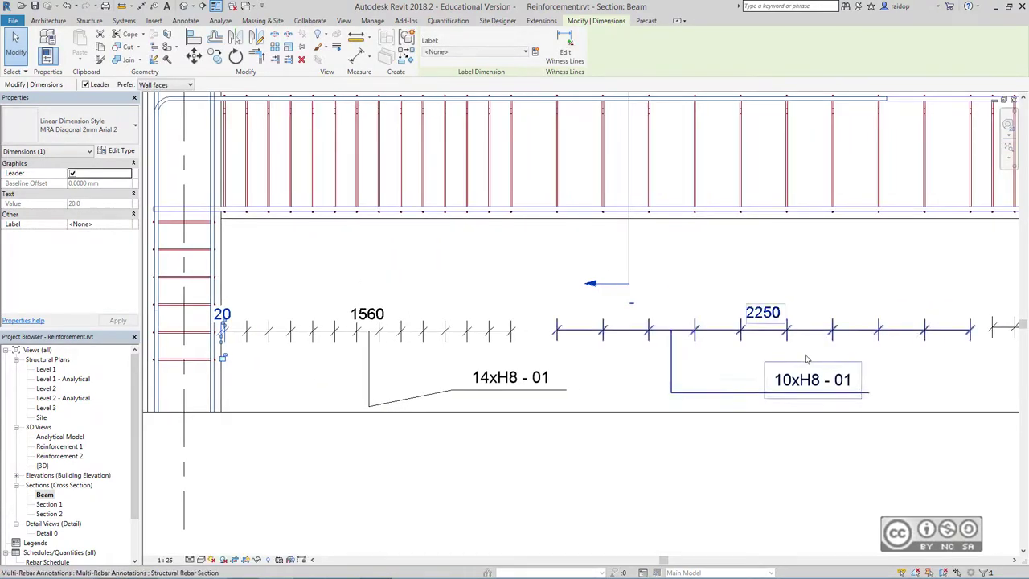
pyautogui.scroll(-5, 748, 350)
pyautogui.scroll(3, 560, 373)
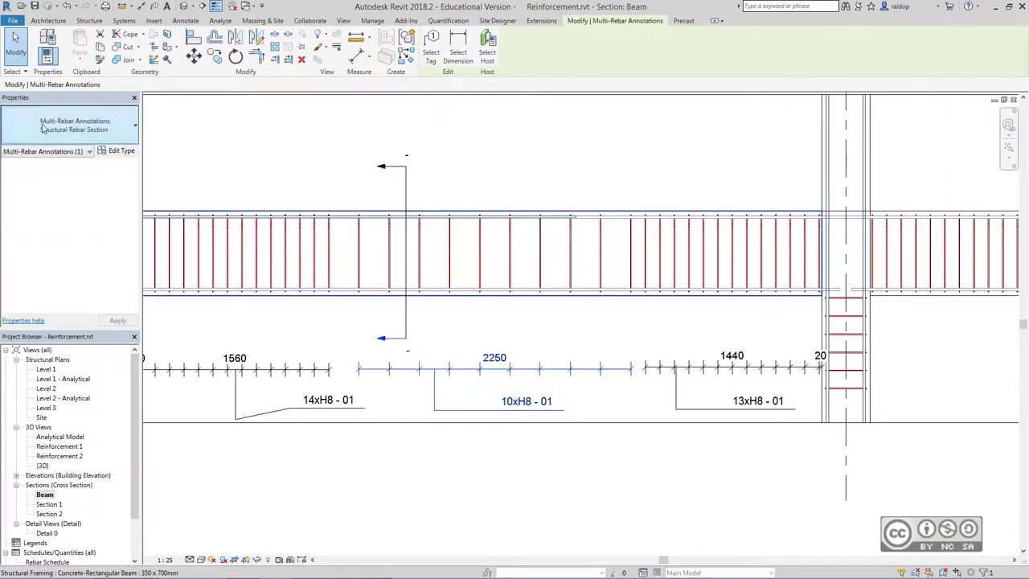
pyautogui.click(120, 150)
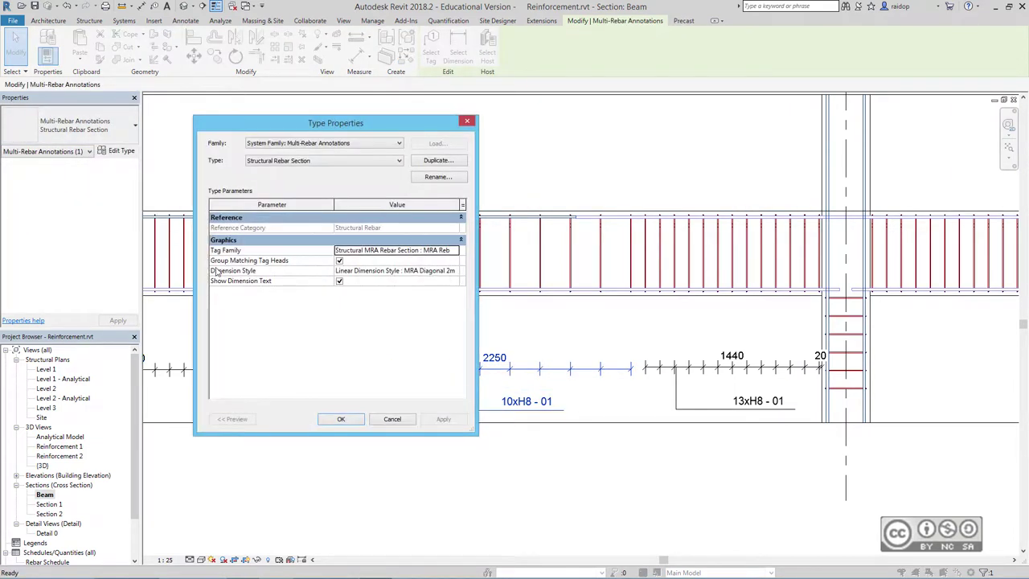
pyautogui.click(426, 272)
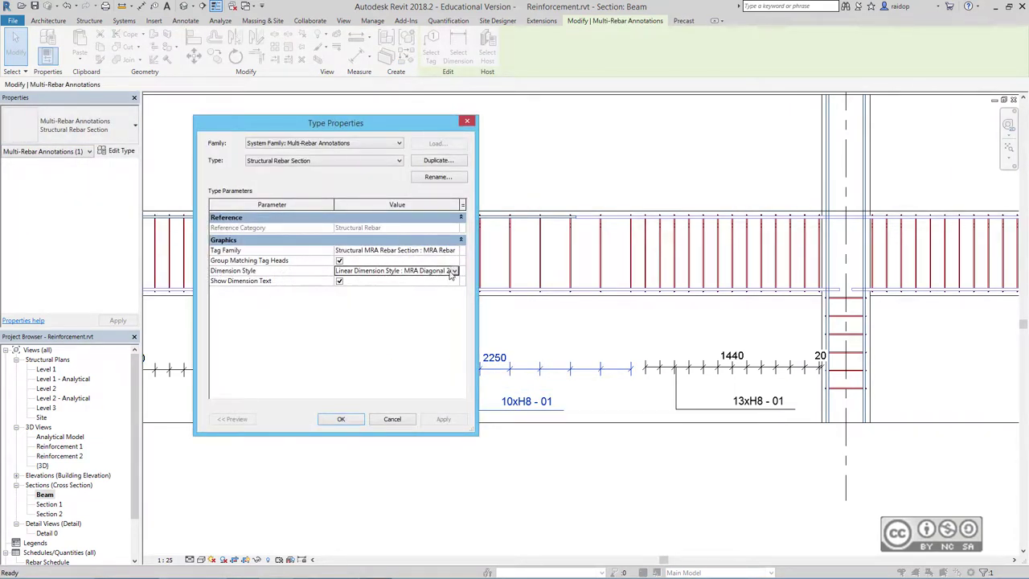
pyautogui.click(454, 271)
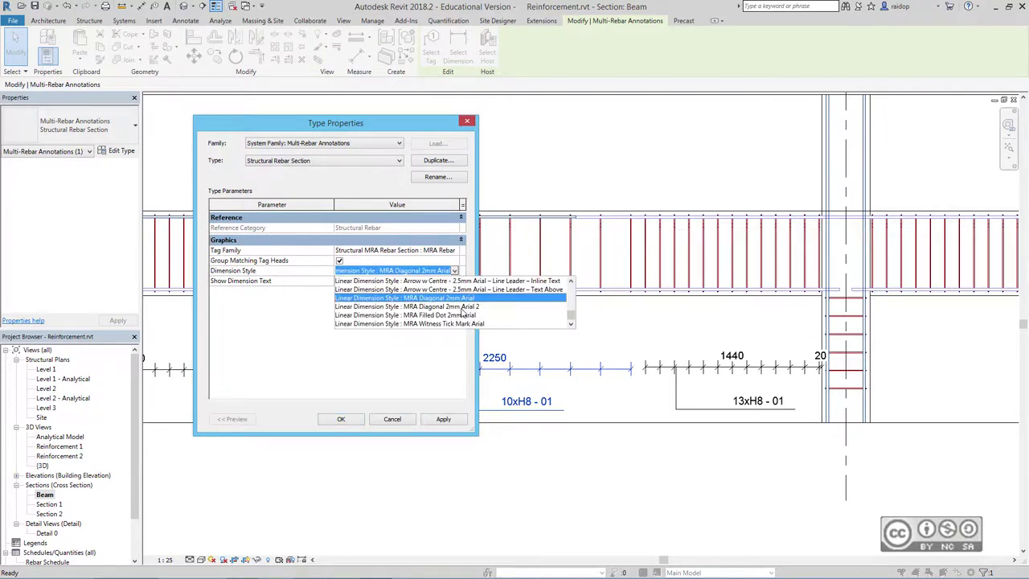
pyautogui.click(466, 308)
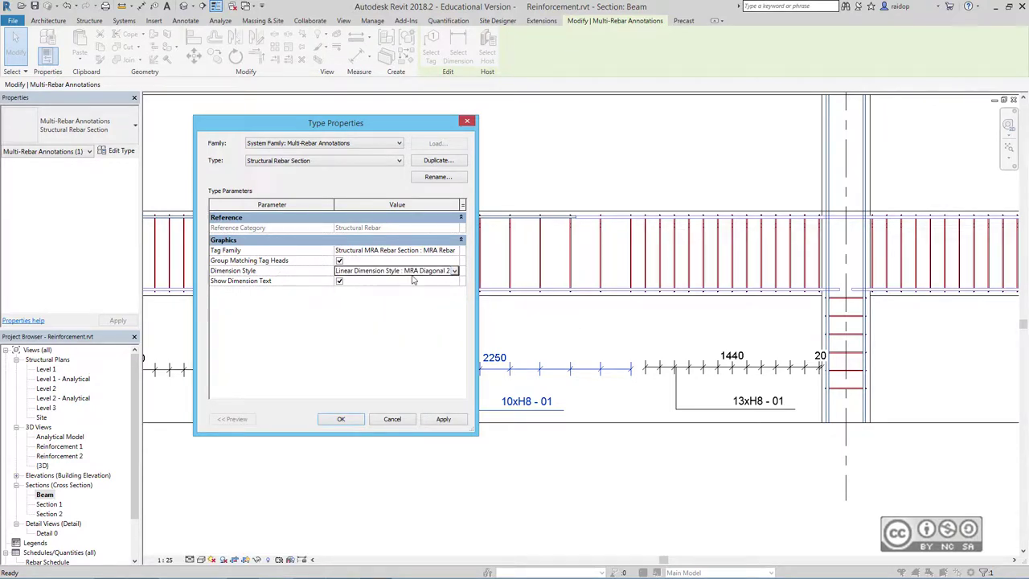
pyautogui.click(341, 419)
pyautogui.click(507, 327)
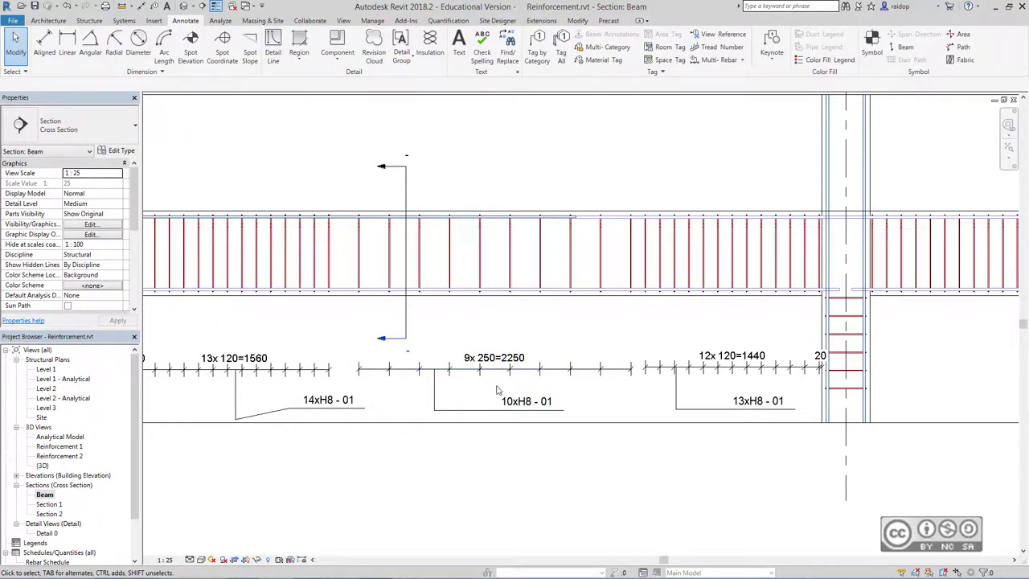
pyautogui.scroll(-1, 665, 315)
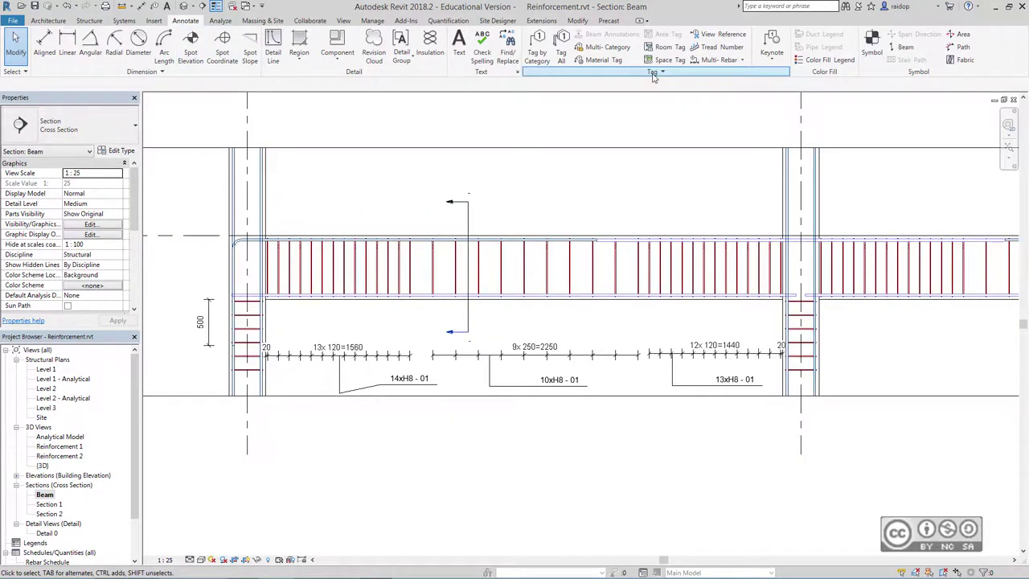
# Step: Set M_Rebar Tag as the loaded tag for Structural Rebar when tagging by category
pyautogui.click(539, 50)
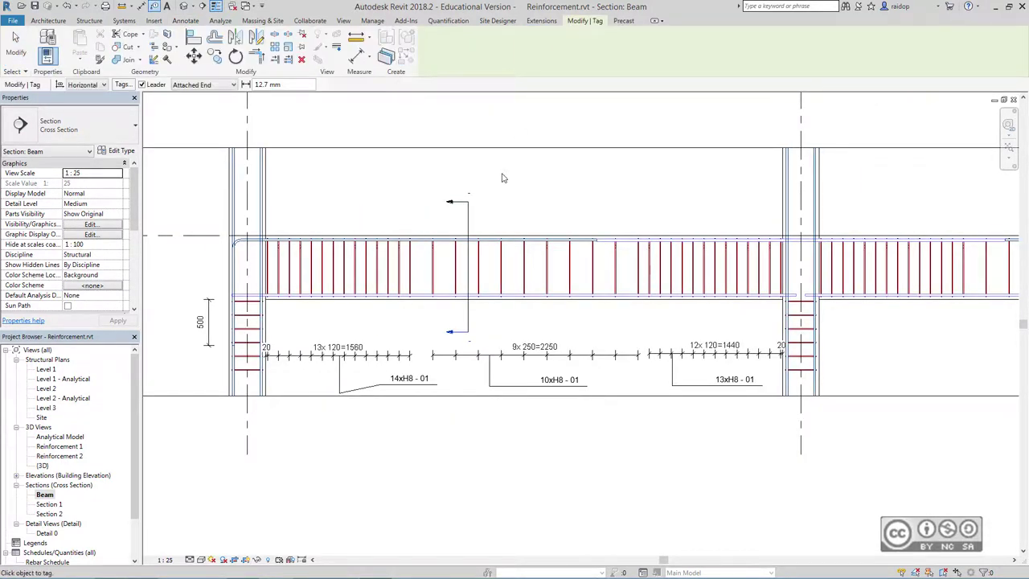
pyautogui.click(122, 84)
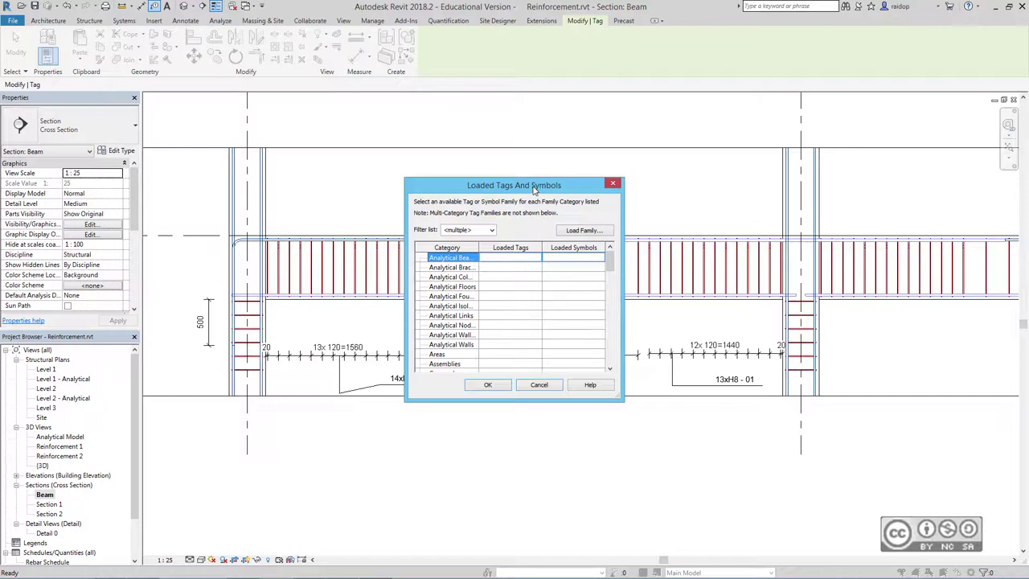
pyautogui.scroll(-8, 441, 320)
pyautogui.scroll(-5, 440, 320)
pyautogui.scroll(-3, 440, 320)
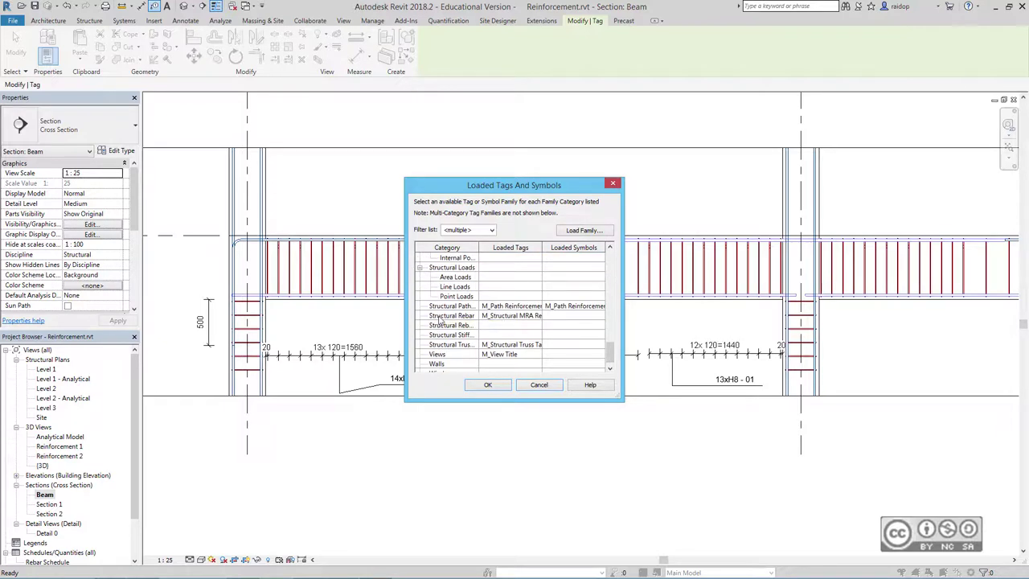
pyautogui.click(511, 316)
pyautogui.click(537, 315)
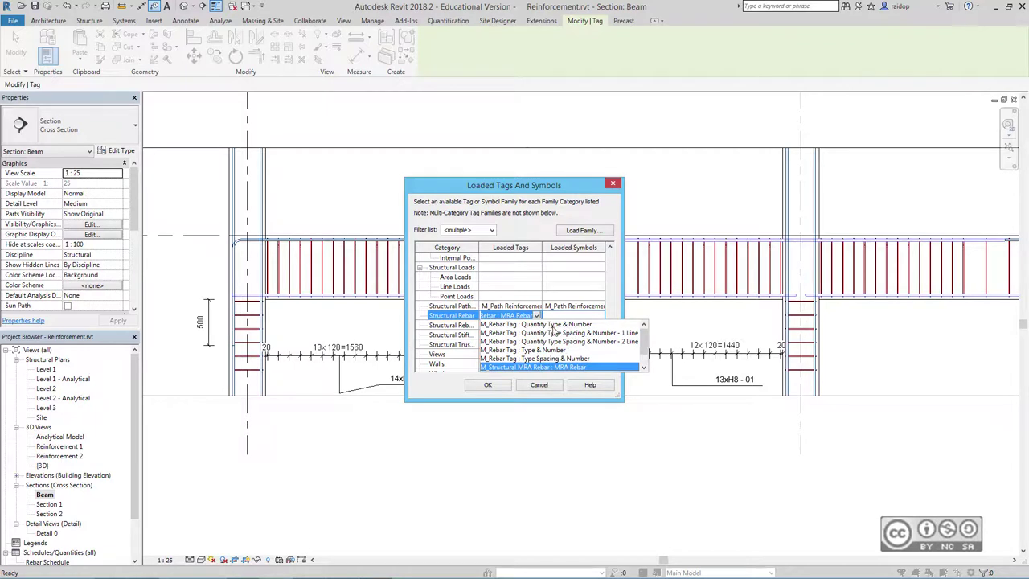
pyautogui.click(560, 331)
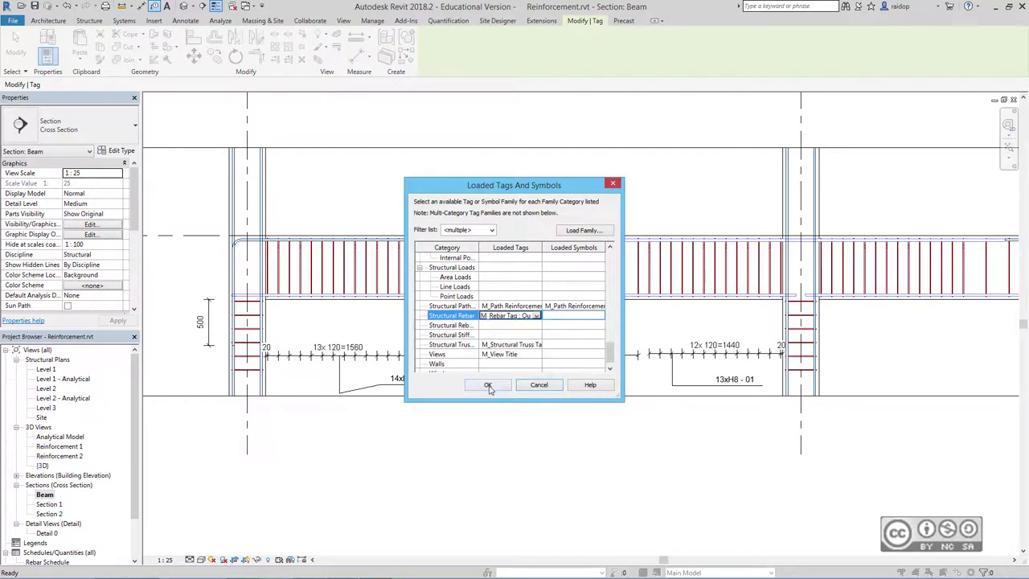
pyautogui.click(488, 385)
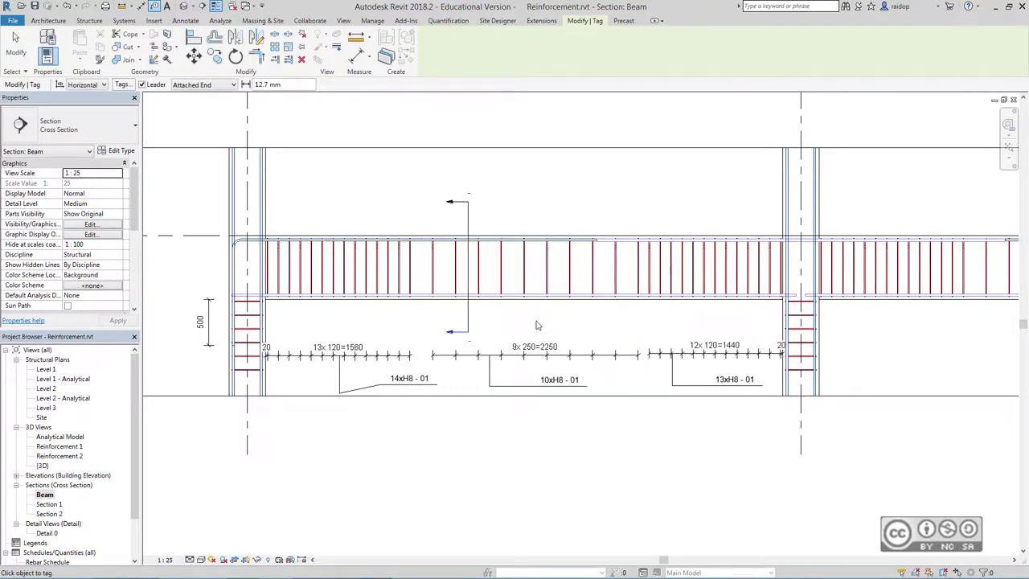
# Step: Tag the beam's top and bottom bars with 3 -H20 - 02, 3 -H25 - 03 and 3 -H25 - 04 labels
pyautogui.scroll(2, 528, 219)
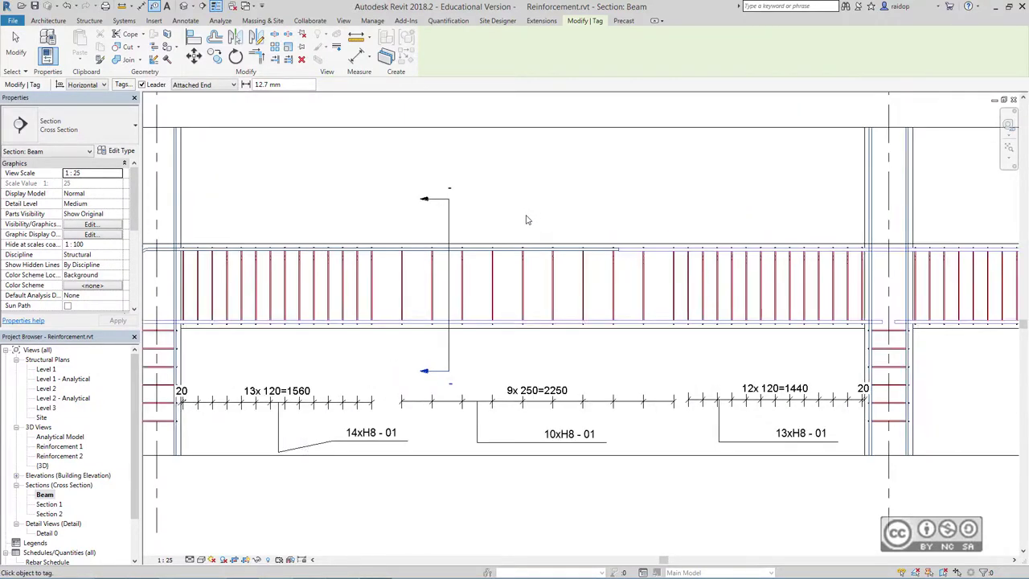
pyautogui.scroll(1, 519, 249)
pyautogui.click(513, 262)
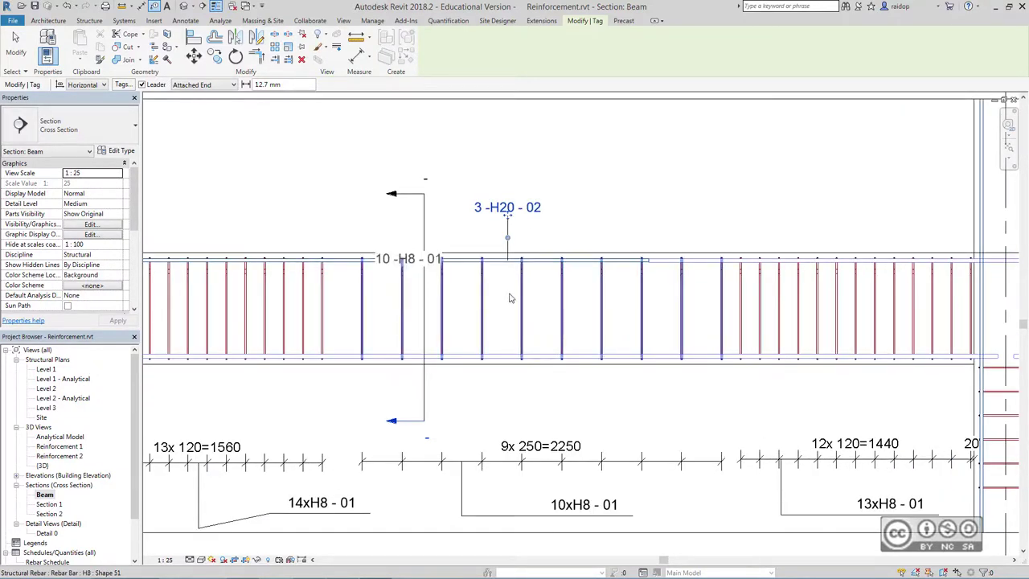
pyautogui.click(506, 363)
pyautogui.click(800, 259)
pyautogui.scroll(-3, 614, 256)
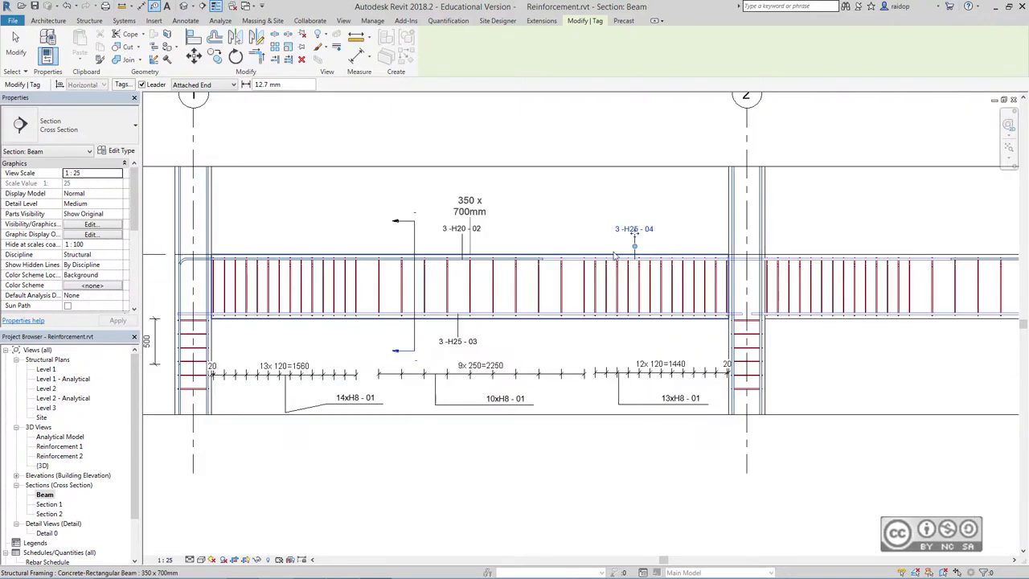
pyautogui.scroll(1, 615, 256)
pyautogui.moveTo(949, 401); pyautogui.dragTo(652, 401, button='middle')
pyautogui.press('Escape')
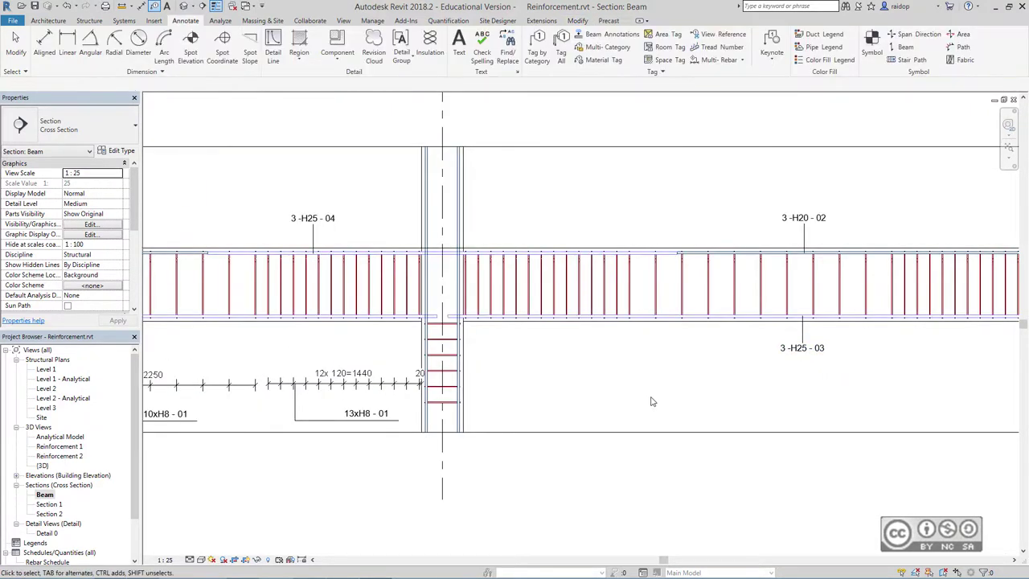
pyautogui.scroll(-1, 530, 201)
pyautogui.scroll(-2, 529, 201)
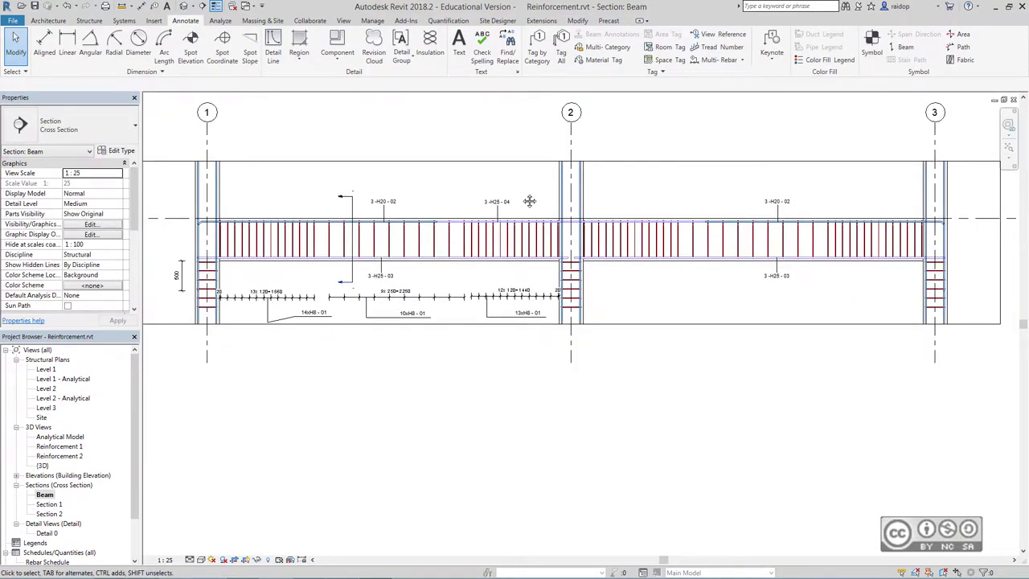
pyautogui.moveTo(529, 201); pyautogui.dragTo(546, 231, button='middle')
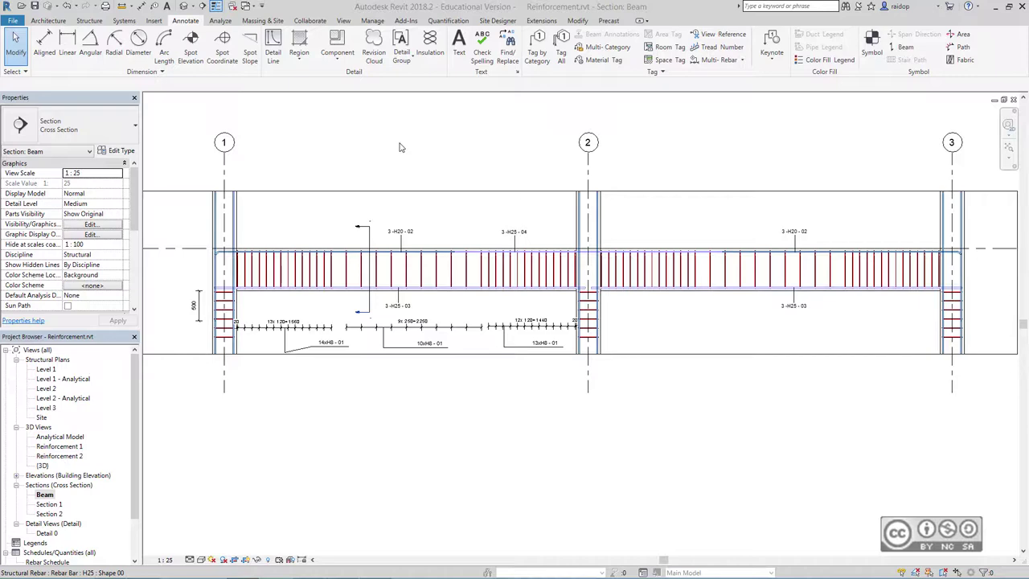
# Step: Make the left 14xH8 stirrup set show only its first and last bars
pyautogui.scroll(3, 418, 232)
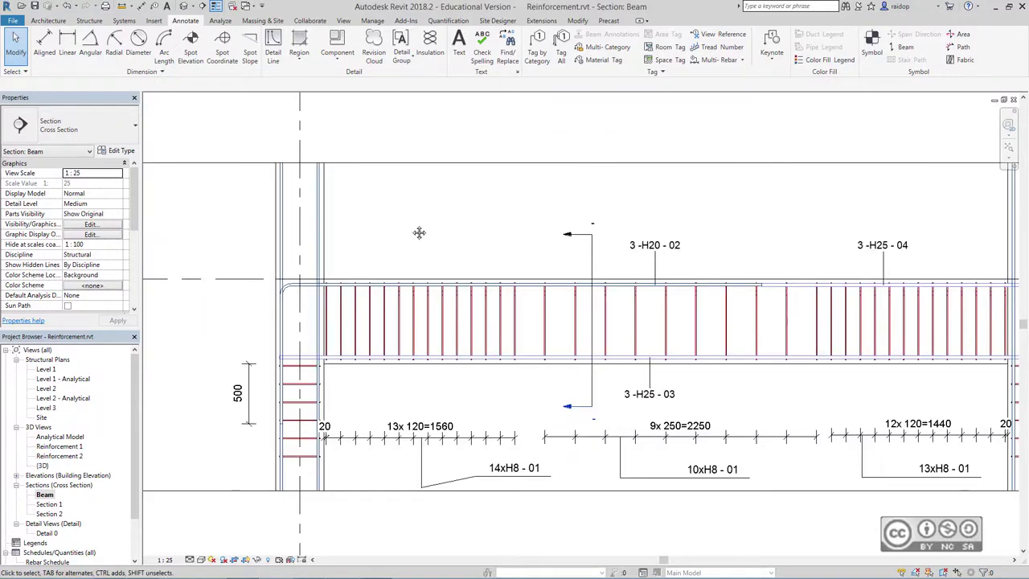
pyautogui.click(398, 317)
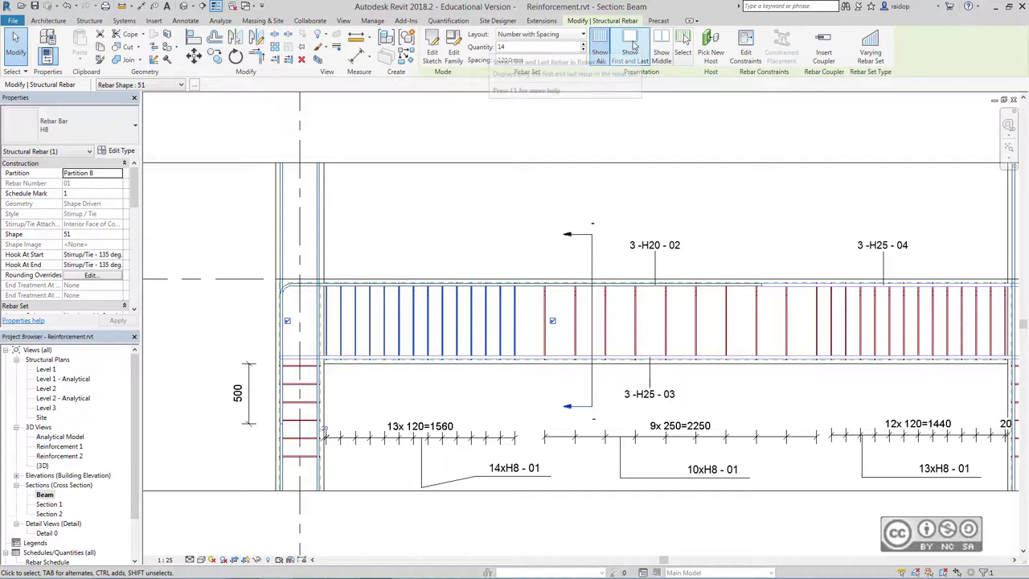
pyautogui.click(632, 42)
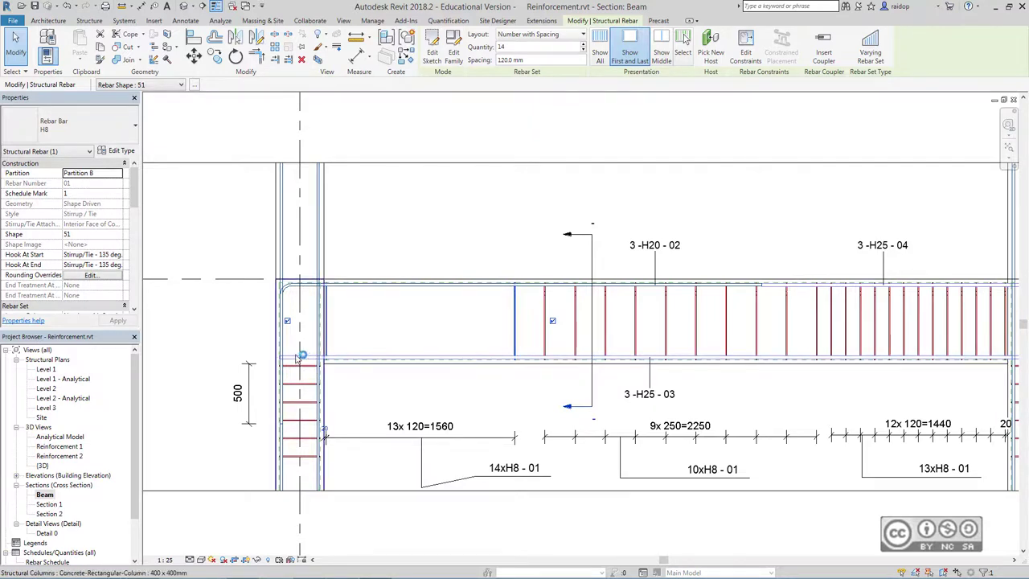
# Step: Make the middle 10xH8 set show only its first and last bars, then start picking its visible bars
pyautogui.click(667, 319)
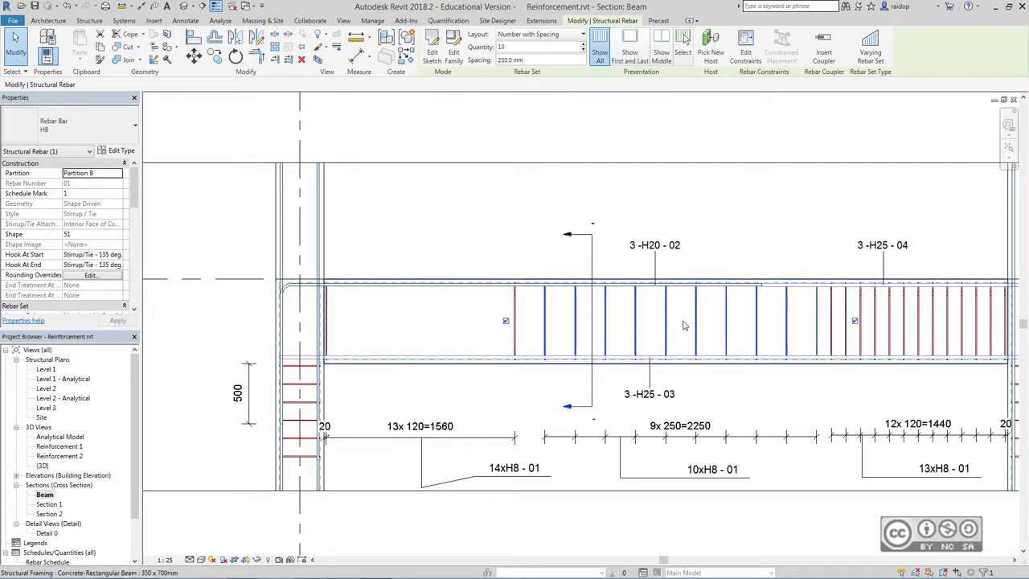
pyautogui.moveTo(664, 190); pyautogui.dragTo(537, 176, button='middle')
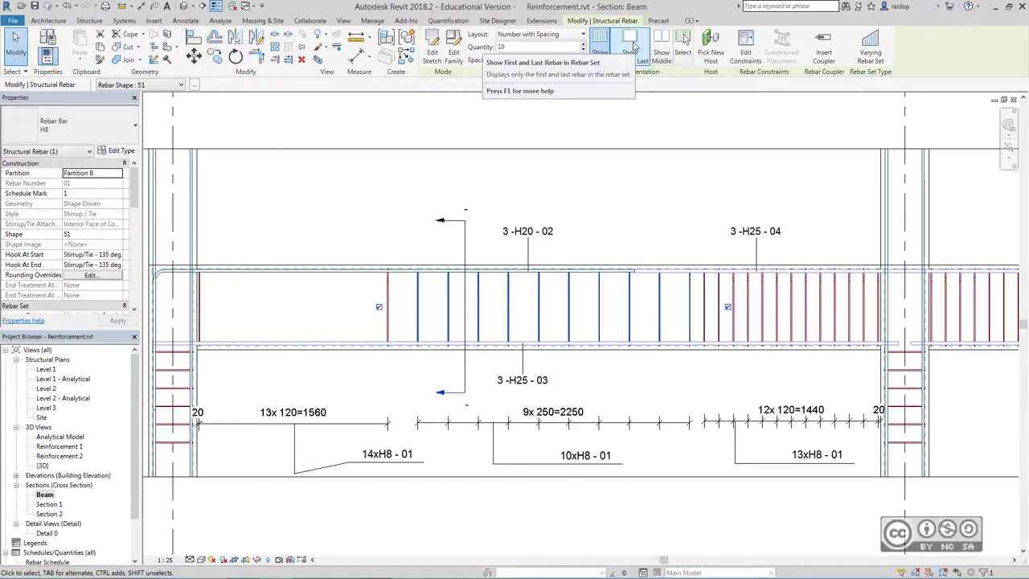
pyautogui.click(631, 48)
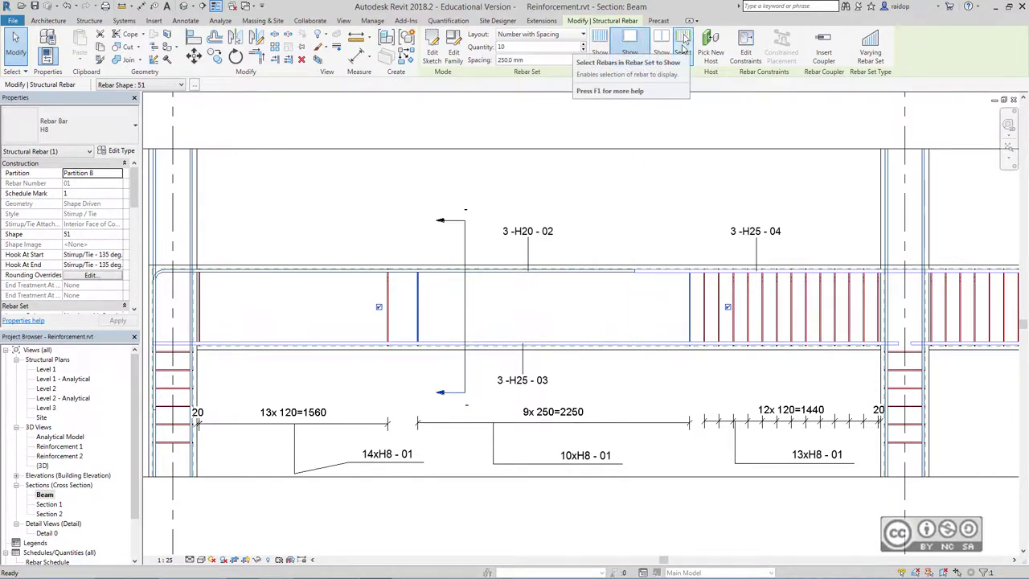
pyautogui.click(682, 46)
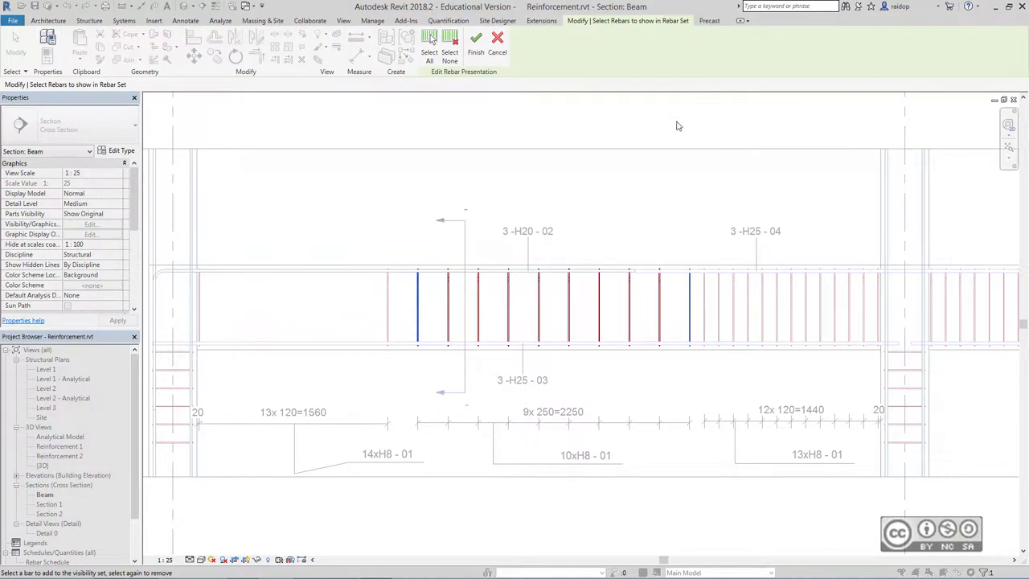
# Step: Drop the extra bar from the middle set's display, and show only the right set's bar next to the support
pyautogui.click(419, 308)
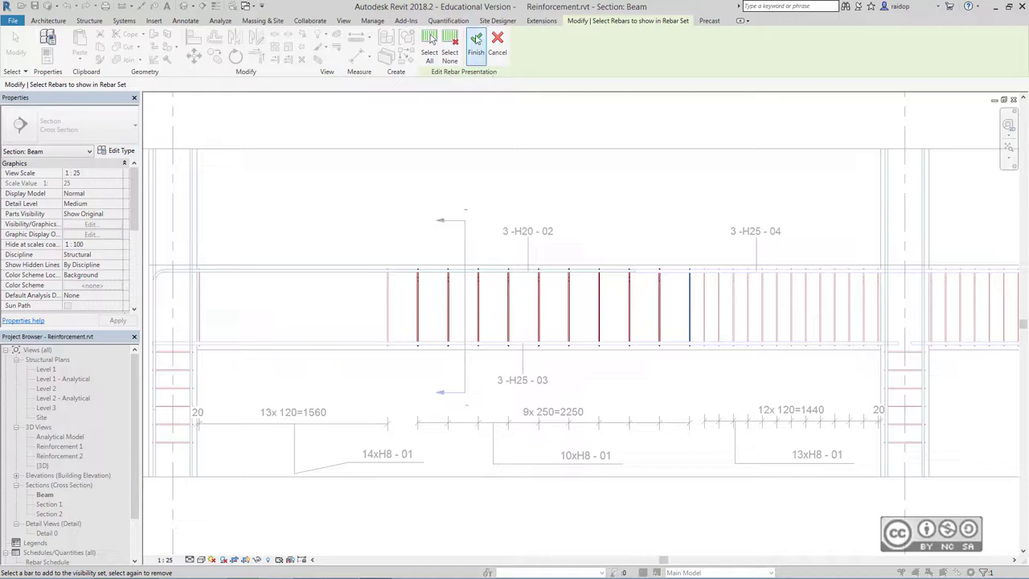
pyautogui.click(476, 44)
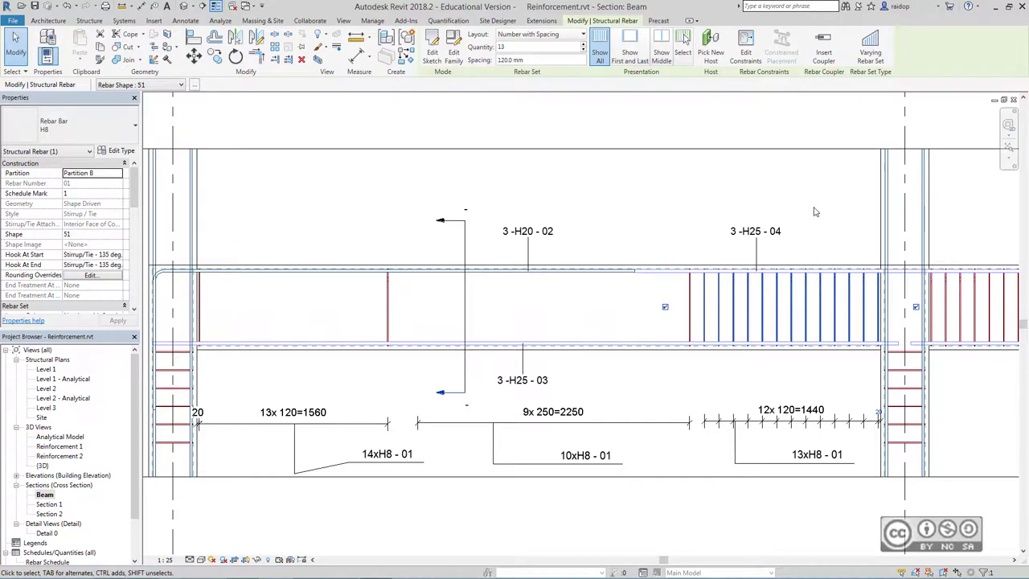
pyautogui.click(684, 49)
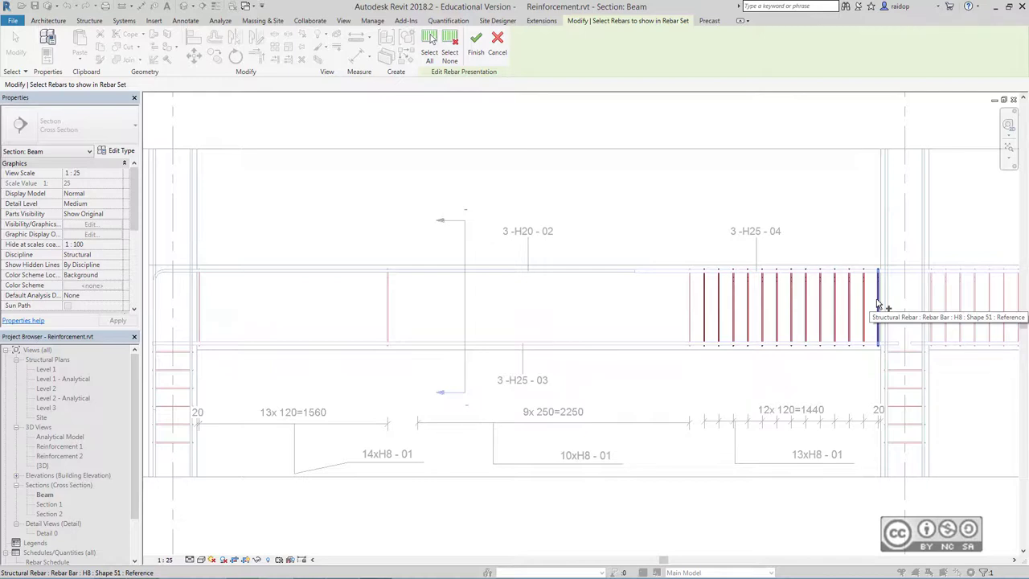
pyautogui.click(878, 304)
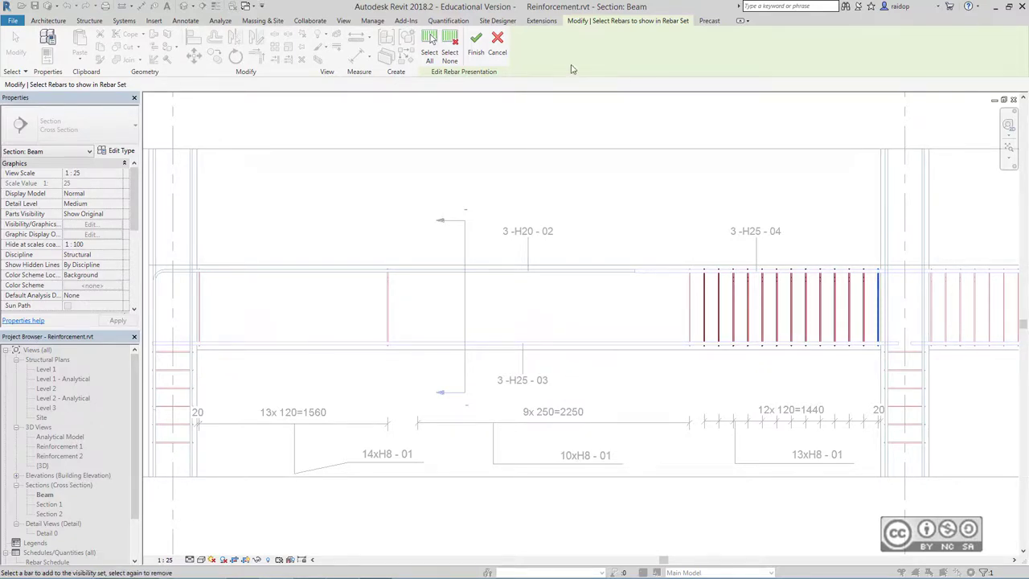
pyautogui.click(476, 48)
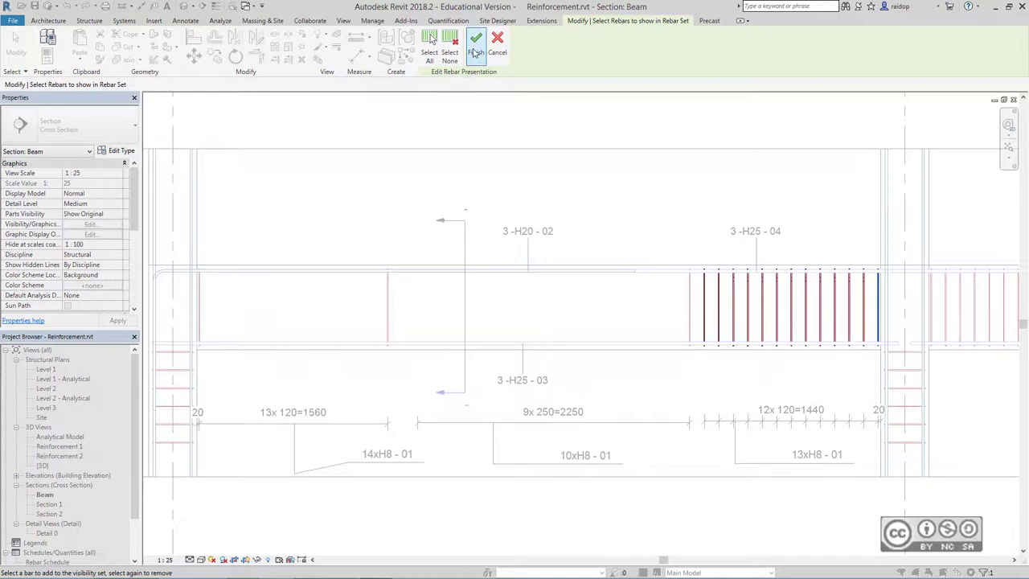
# Step: Hide the two vertical H20 column bars and the column stirrup set at grid 1 in this view
pyautogui.click(341, 226)
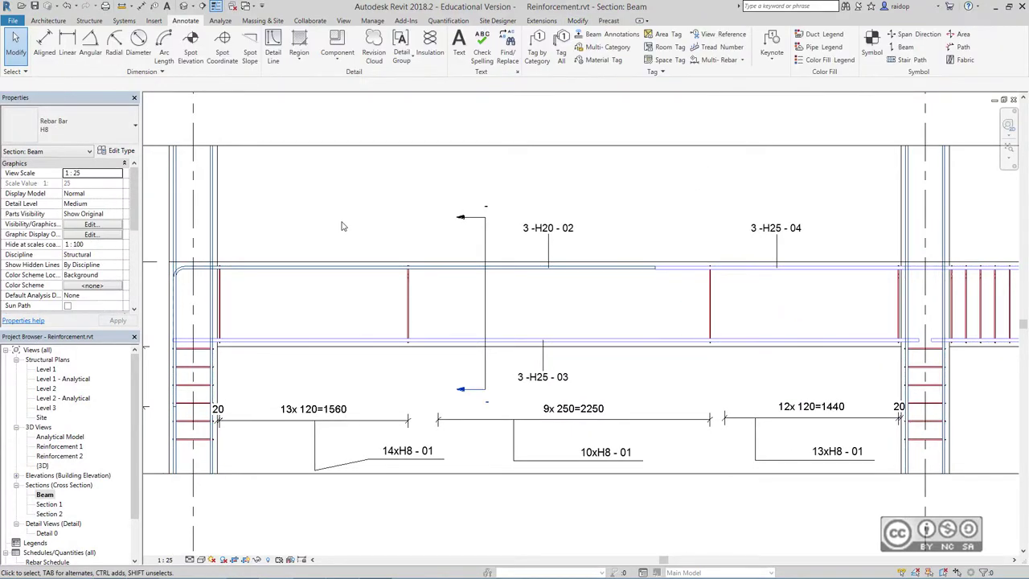
pyautogui.moveTo(282, 227); pyautogui.dragTo(415, 217, button='middle')
pyautogui.scroll(-5, 415, 217)
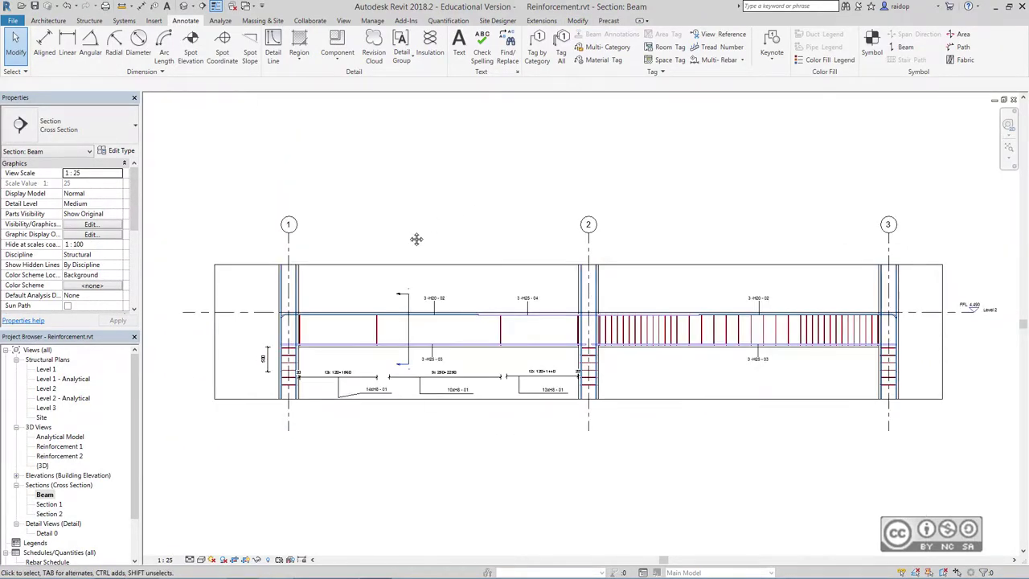
pyautogui.scroll(1, 416, 237)
pyautogui.scroll(3, 364, 342)
pyautogui.scroll(1, 366, 341)
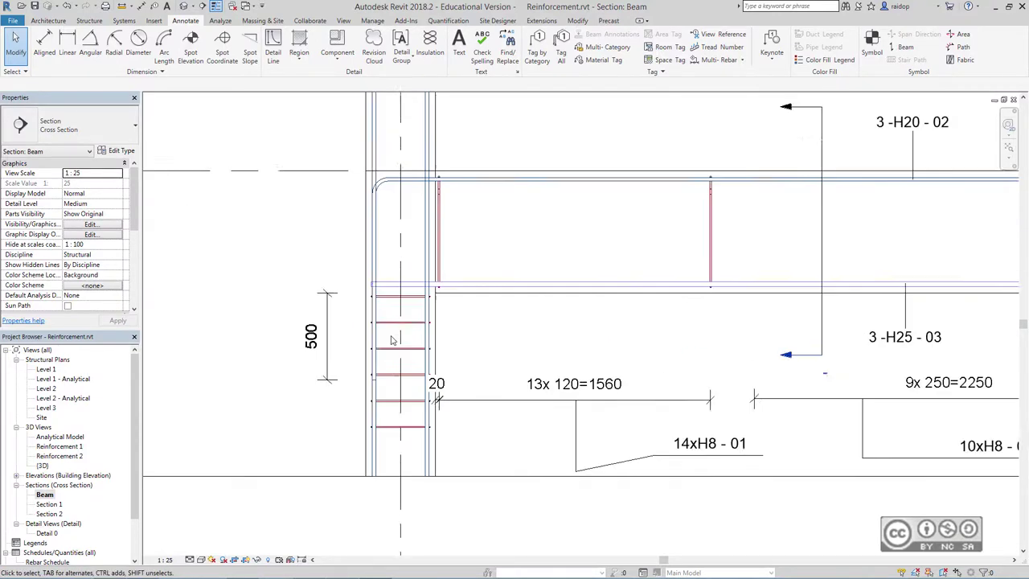
pyautogui.scroll(1, 368, 330)
pyautogui.click(372, 304)
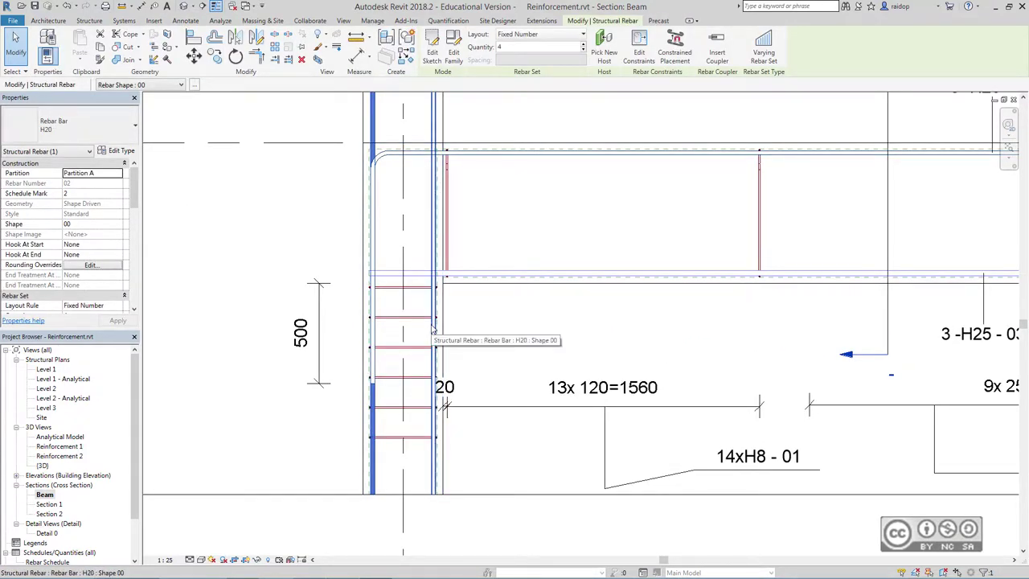
pyautogui.keyDown('ctrl'); pyautogui.click(433, 328); pyautogui.keyUp('ctrl')
pyautogui.keyDown('ctrl'); pyautogui.click(396, 291); pyautogui.keyUp('ctrl')
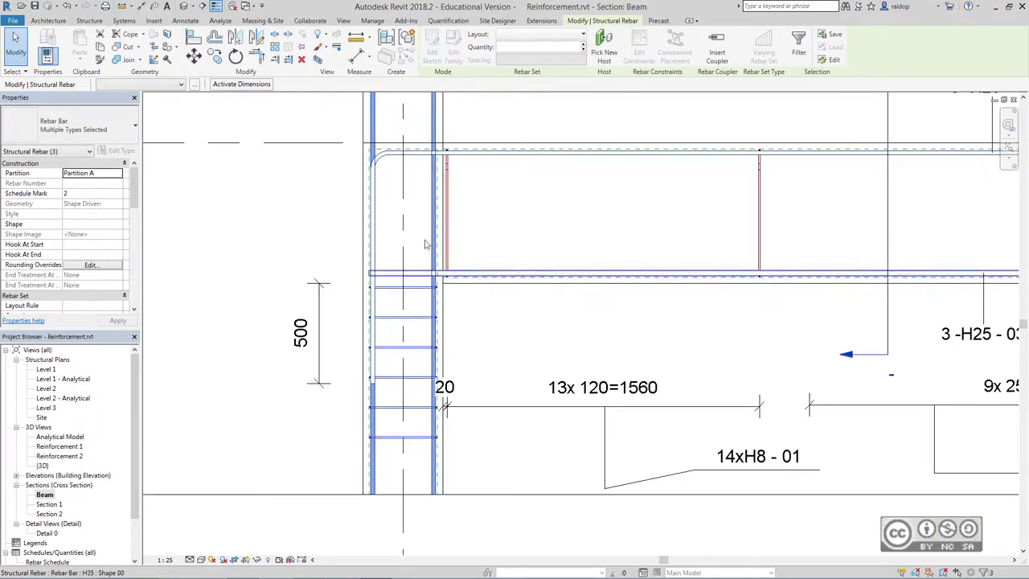
pyautogui.rightClick(474, 192)
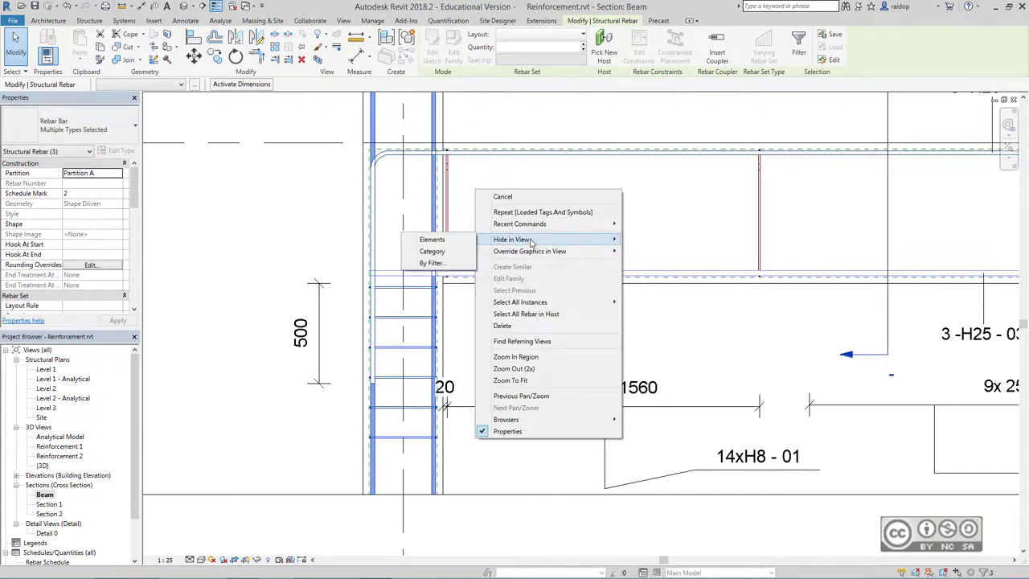
pyautogui.click(455, 243)
pyautogui.scroll(-2, 368, 310)
pyautogui.scroll(-1, 369, 310)
pyautogui.scroll(-1, 369, 310)
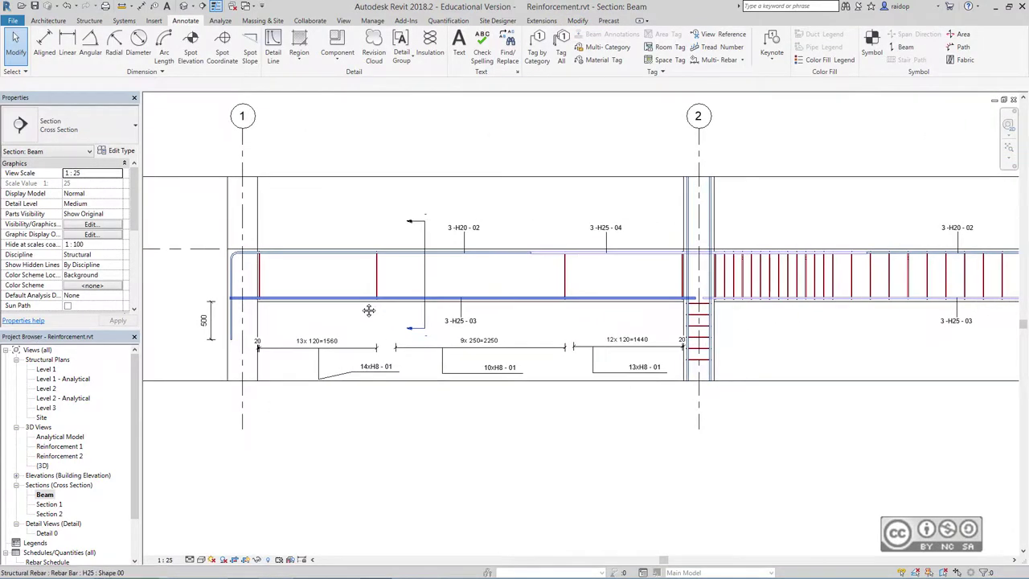
# Step: Mirror copies of the 13x120=1560, 9x250=2250 and 12x120=1440 annotations about grid 2
pyautogui.moveTo(368, 310); pyautogui.dragTo(392, 292, button='middle')
pyautogui.click(298, 329)
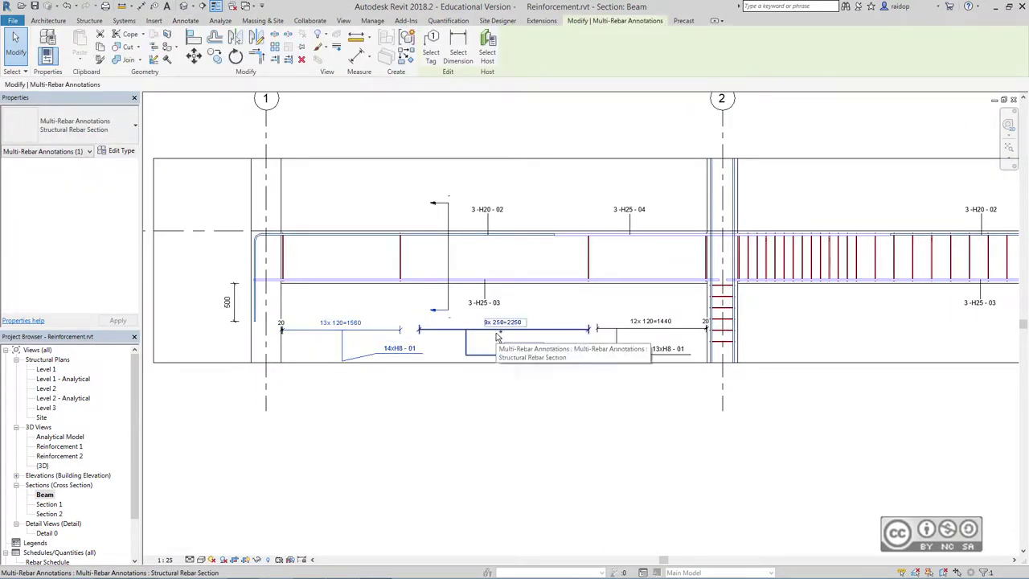
pyautogui.keyDown('ctrl'); pyautogui.click(497, 337); pyautogui.keyUp('ctrl')
pyautogui.keyDown('ctrl'); pyautogui.click(632, 330); pyautogui.keyUp('ctrl')
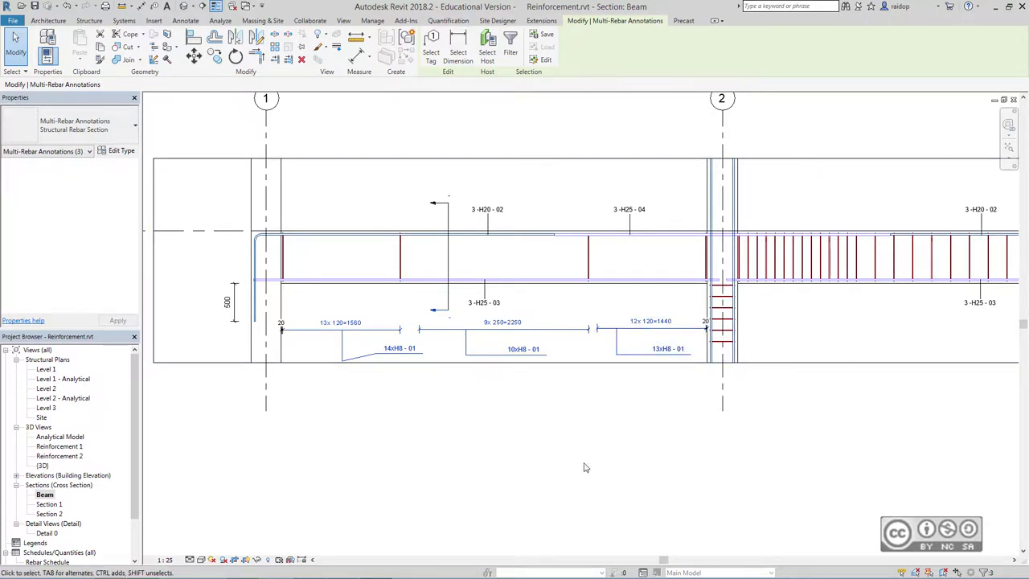
pyautogui.moveTo(831, 354); pyautogui.dragTo(588, 357, button='middle')
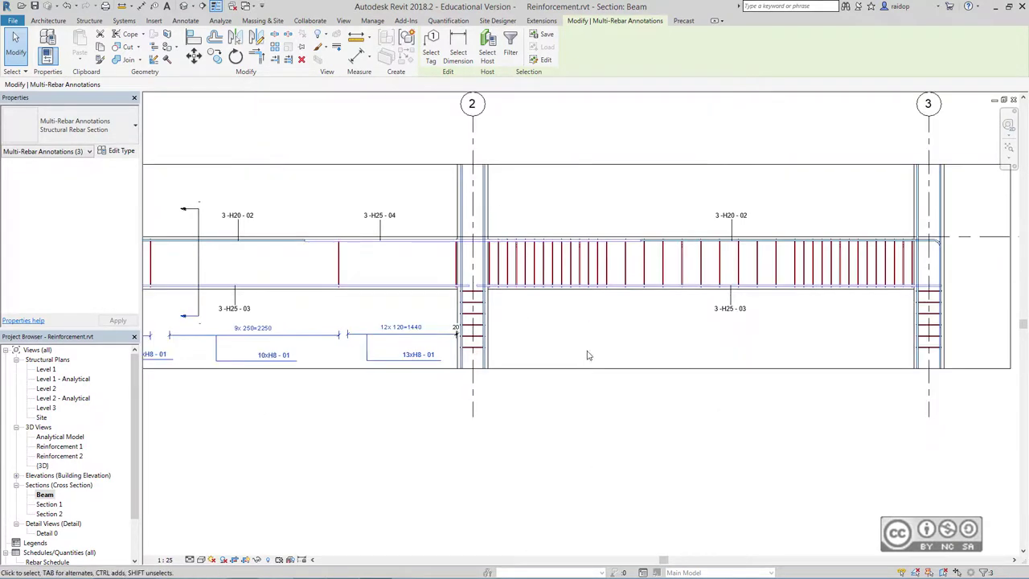
pyautogui.click(234, 39)
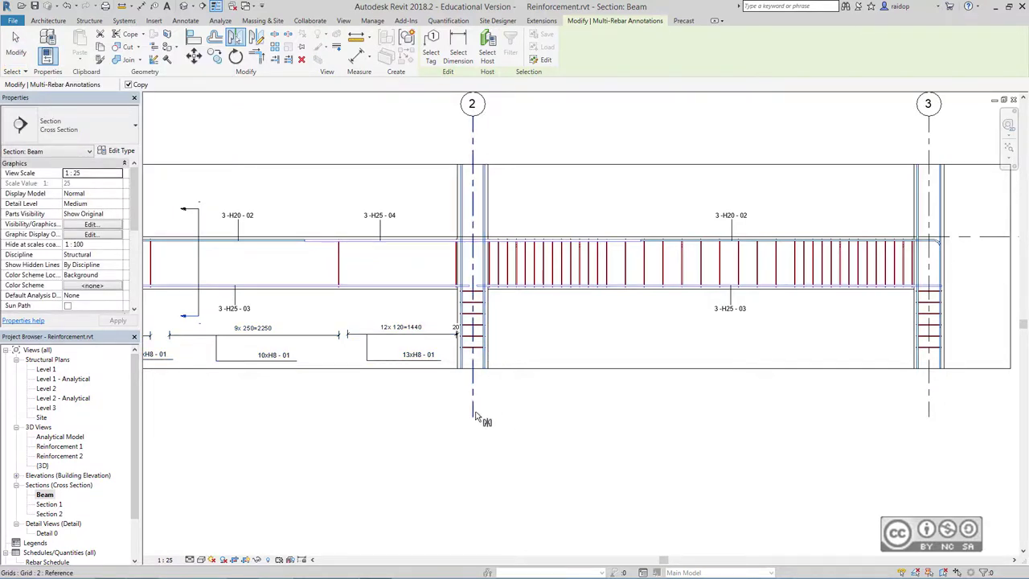
pyautogui.click(473, 412)
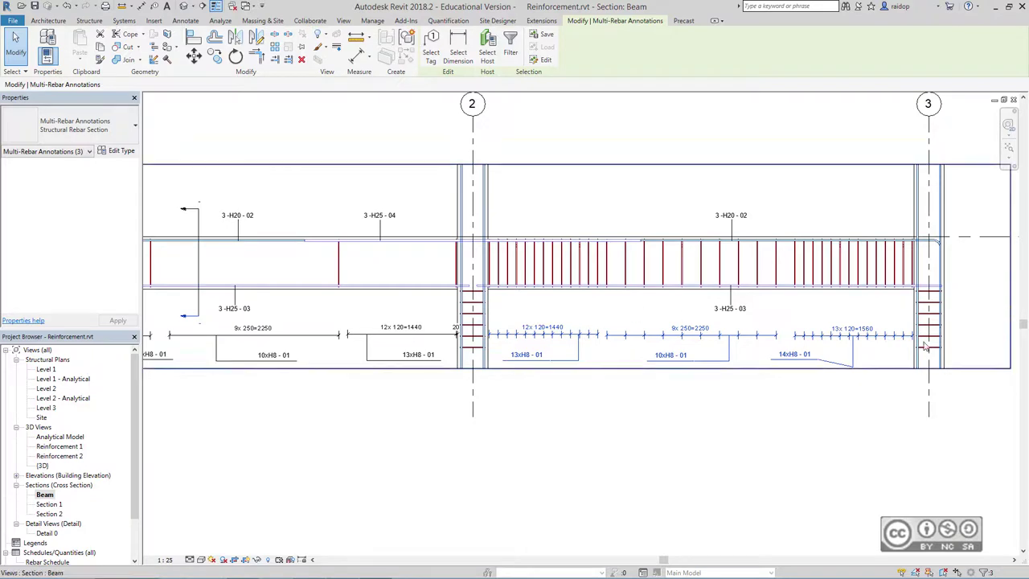
pyautogui.scroll(-1, 669, 444)
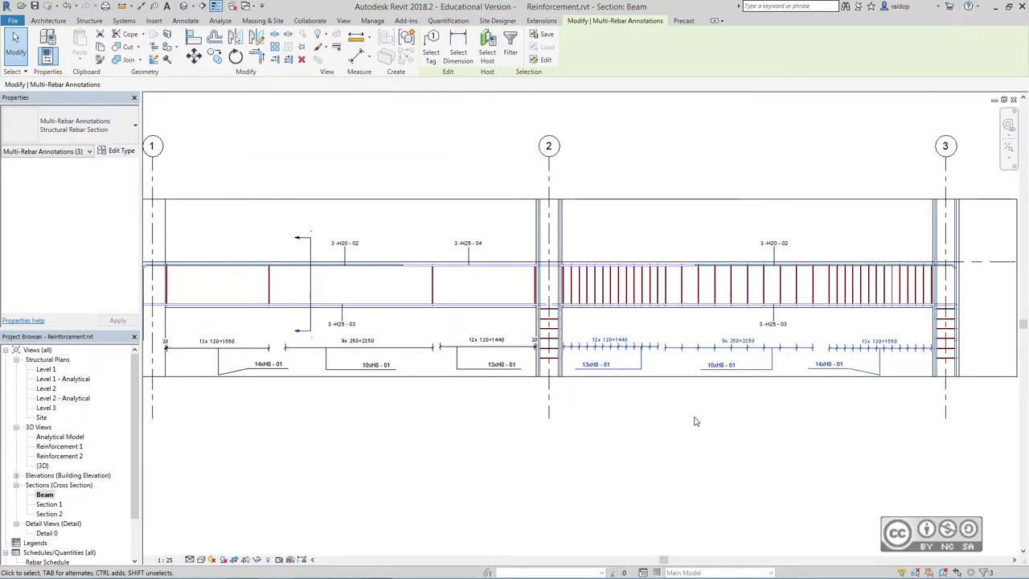
pyautogui.press('Escape')
pyautogui.scroll(-1, 439, 422)
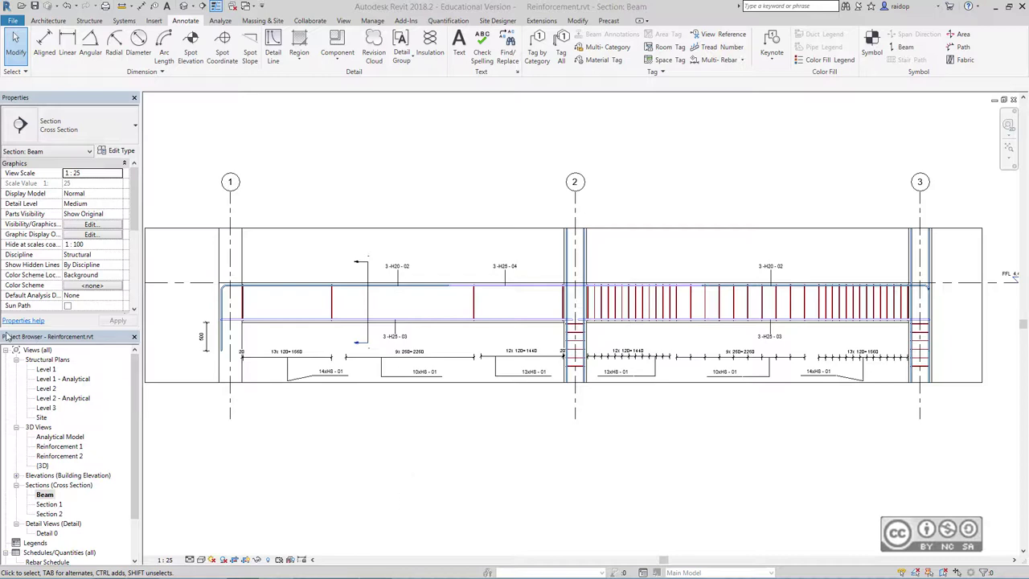
# Step: Open the Rebar Schedule's fields and add Partition and Rebar Number at the top
pyautogui.moveTo(138, 418); pyautogui.dragTo(137, 434)
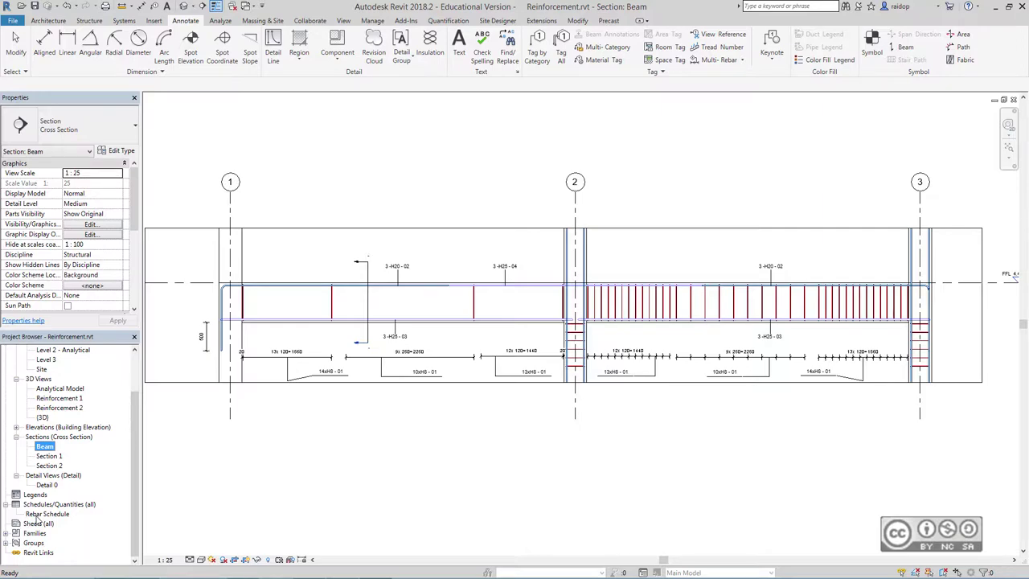
pyautogui.doubleClick(44, 514)
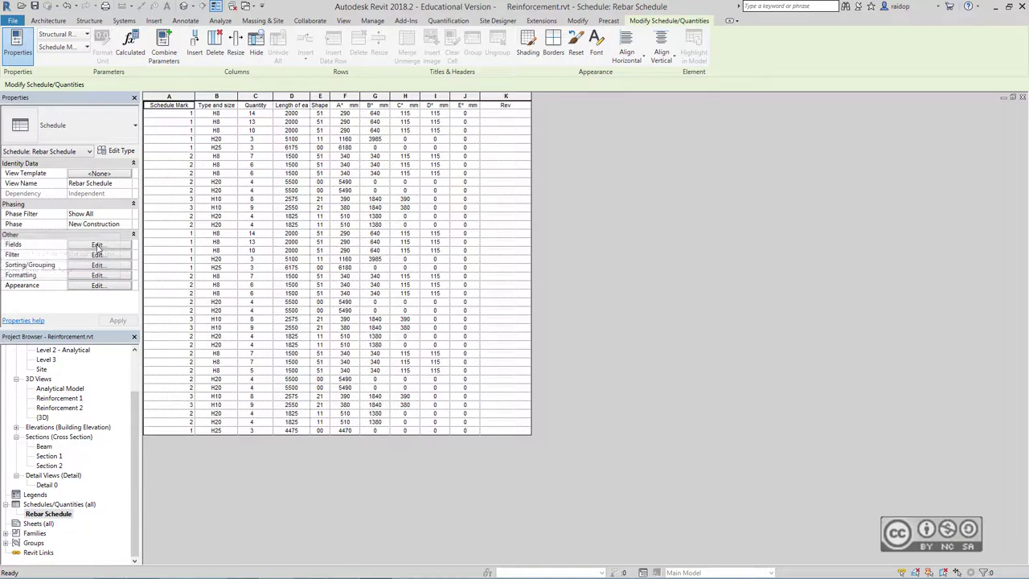
pyautogui.click(97, 244)
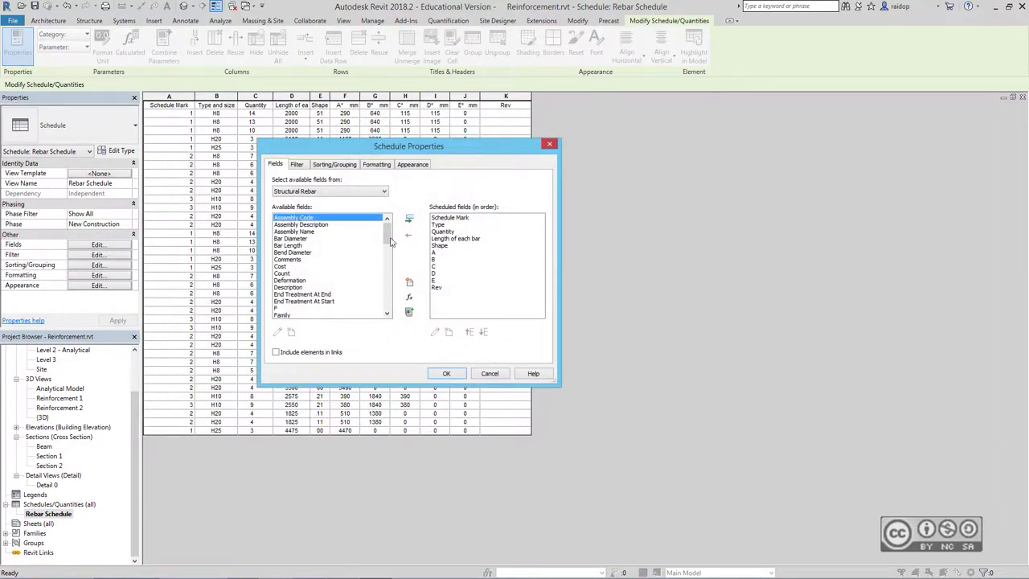
pyautogui.moveTo(389, 235); pyautogui.dragTo(389, 282)
pyautogui.click(322, 254)
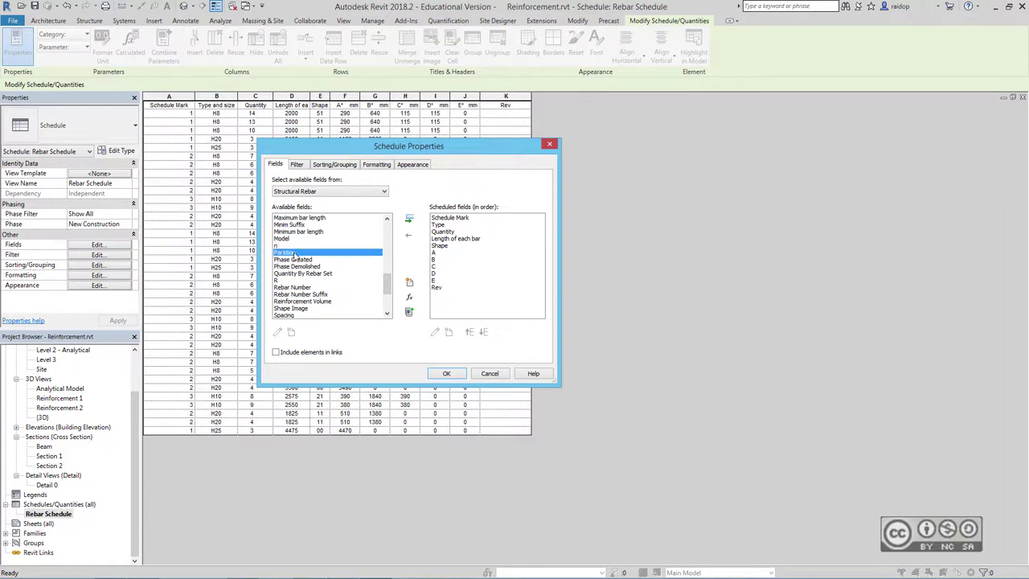
pyautogui.keyDown('ctrl'); pyautogui.click(292, 288); pyautogui.keyUp('ctrl')
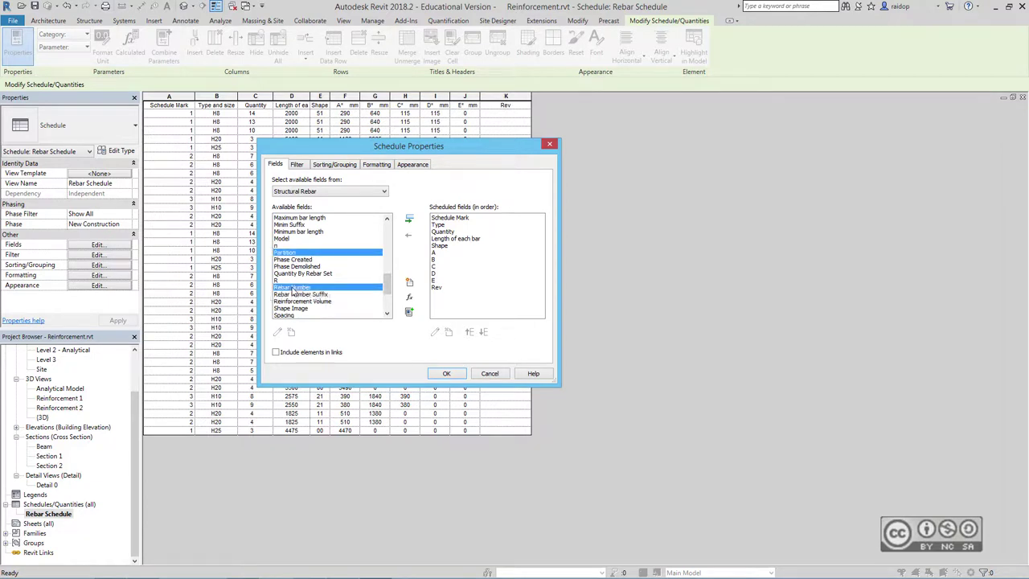
pyautogui.click(410, 220)
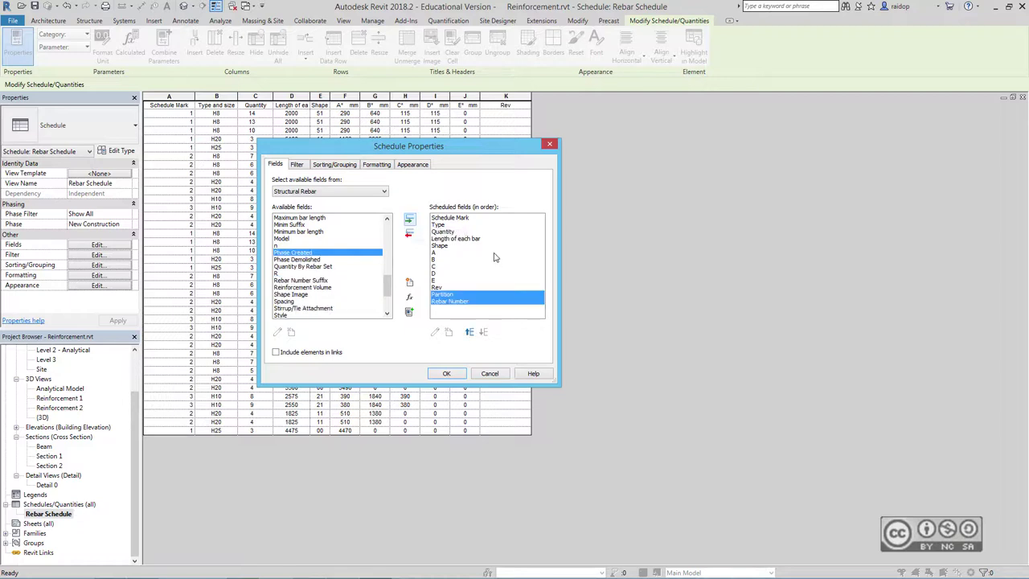
pyautogui.click(470, 332)
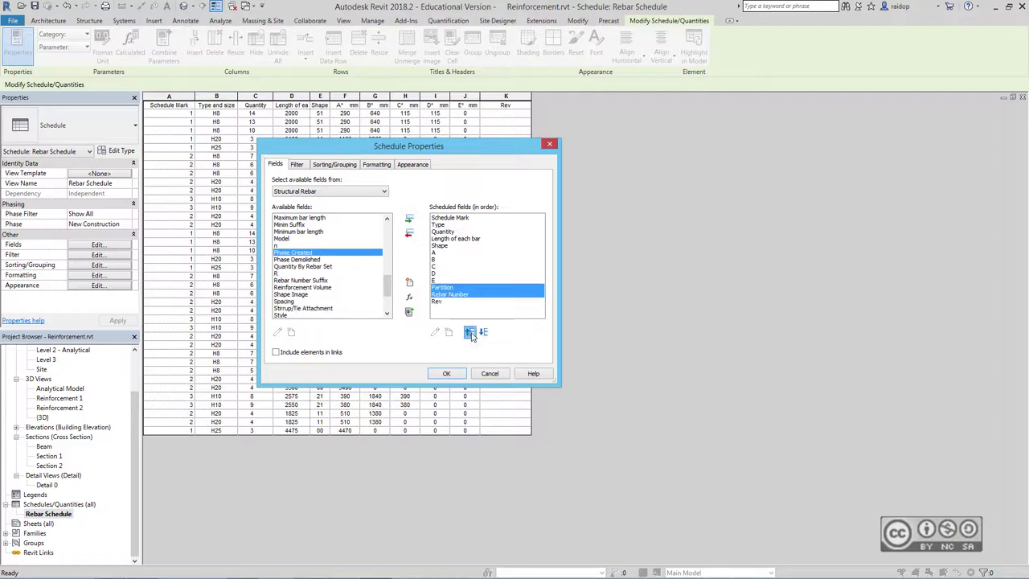
pyautogui.click(470, 332)
pyautogui.click(470, 332)
pyautogui.click(470, 332)
pyautogui.click(469, 332)
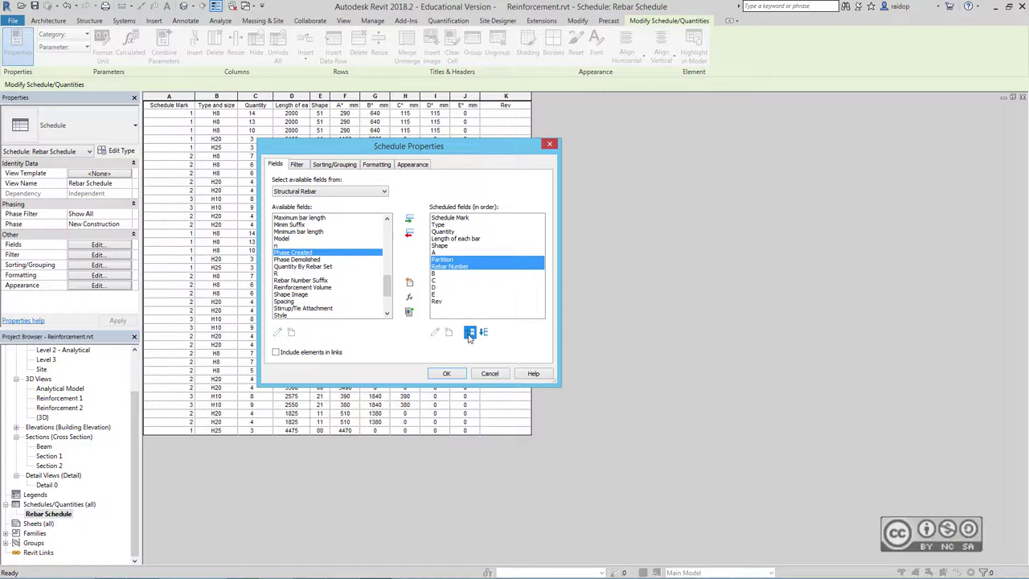
pyautogui.click(470, 332)
pyautogui.click(470, 332)
pyautogui.click(470, 332)
pyautogui.click(470, 332)
pyautogui.click(469, 333)
pyautogui.click(465, 287)
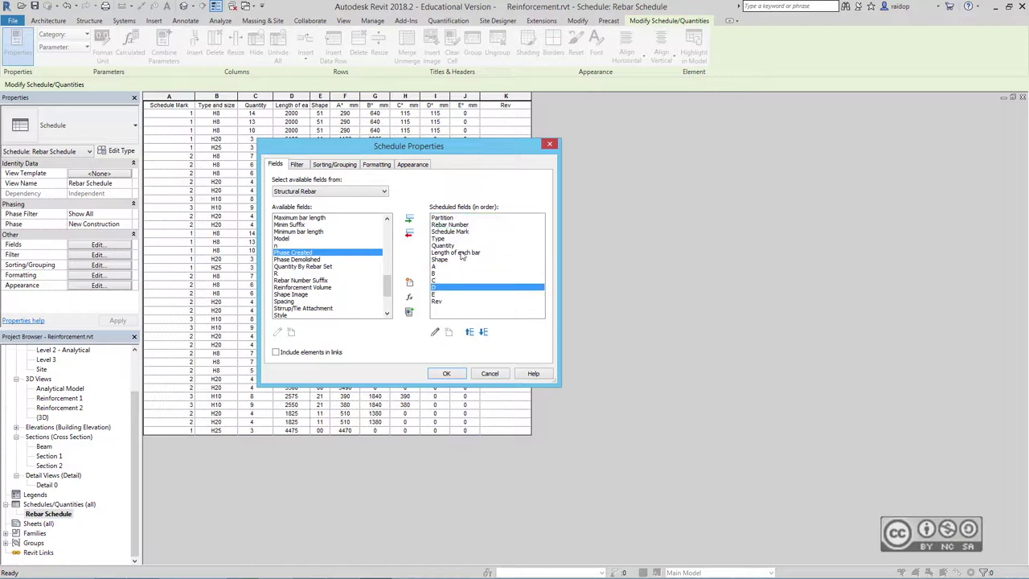
# Step: Remove the Schedule Mark and Rev fields from the schedule
pyautogui.click(456, 232)
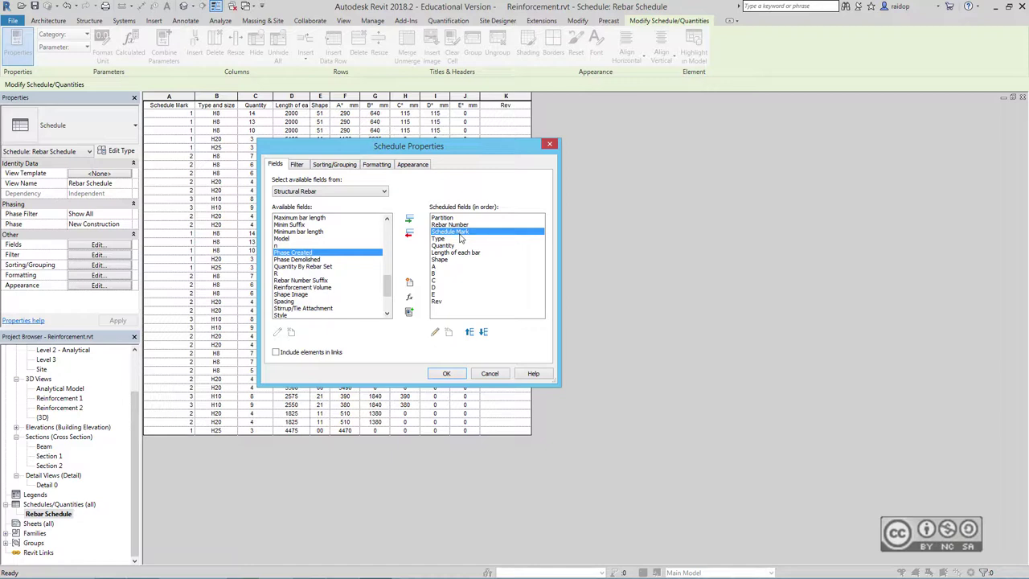
pyautogui.keyDown('ctrl'); pyautogui.click(438, 302); pyautogui.keyUp('ctrl')
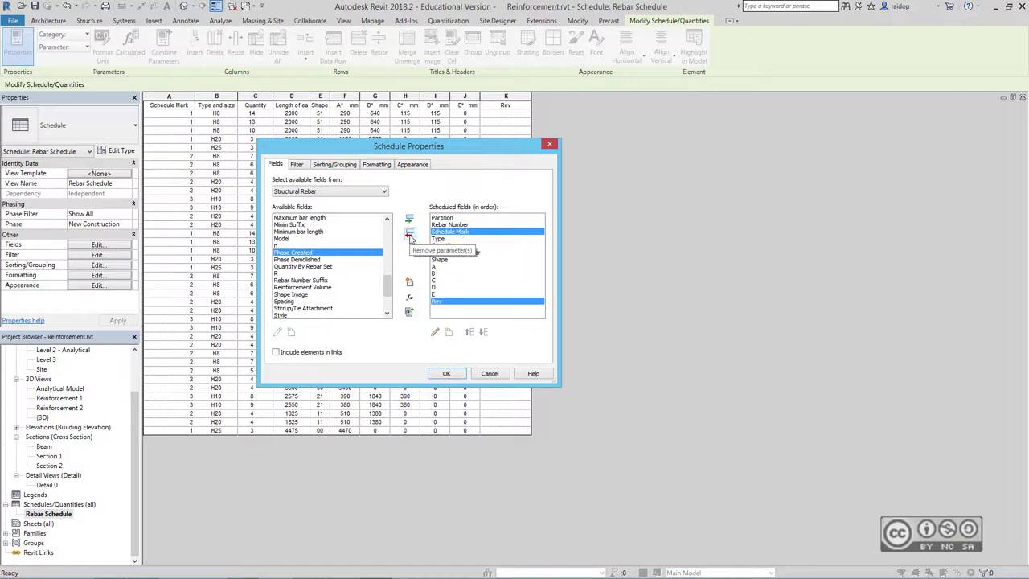
pyautogui.click(409, 234)
# Step: Add Total Bar Length as the last schedule field
pyautogui.scroll(-1, 330, 273)
pyautogui.scroll(-1, 329, 273)
pyautogui.click(299, 288)
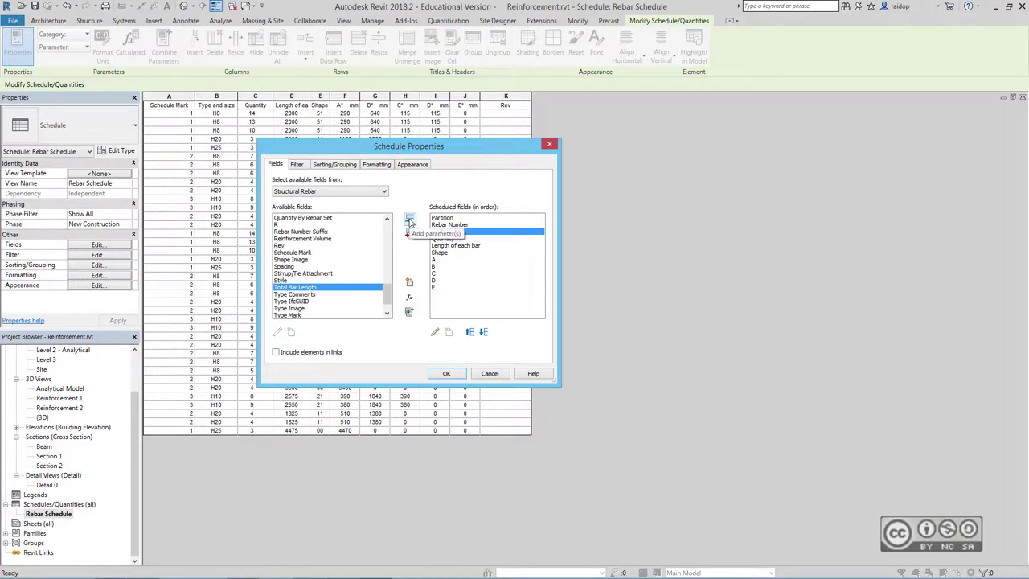
pyautogui.click(409, 220)
pyautogui.click(484, 332)
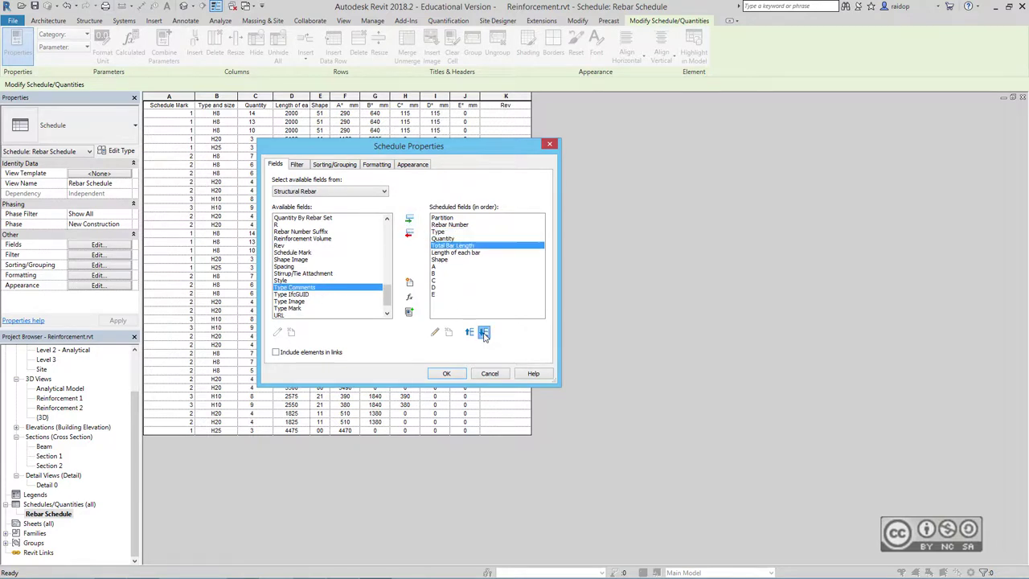
pyautogui.click(484, 332)
pyautogui.click(483, 333)
pyautogui.click(484, 332)
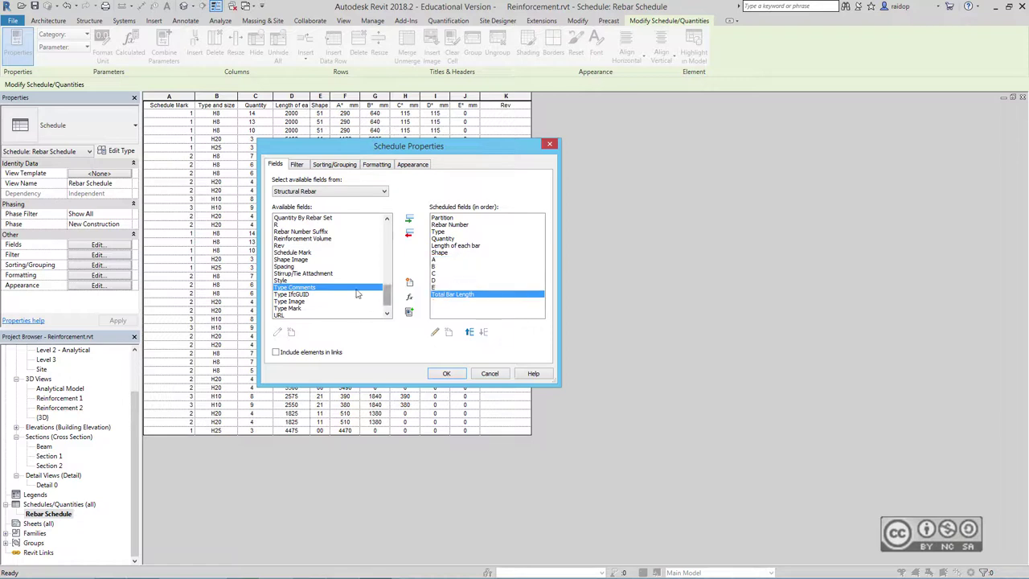
pyautogui.click(332, 165)
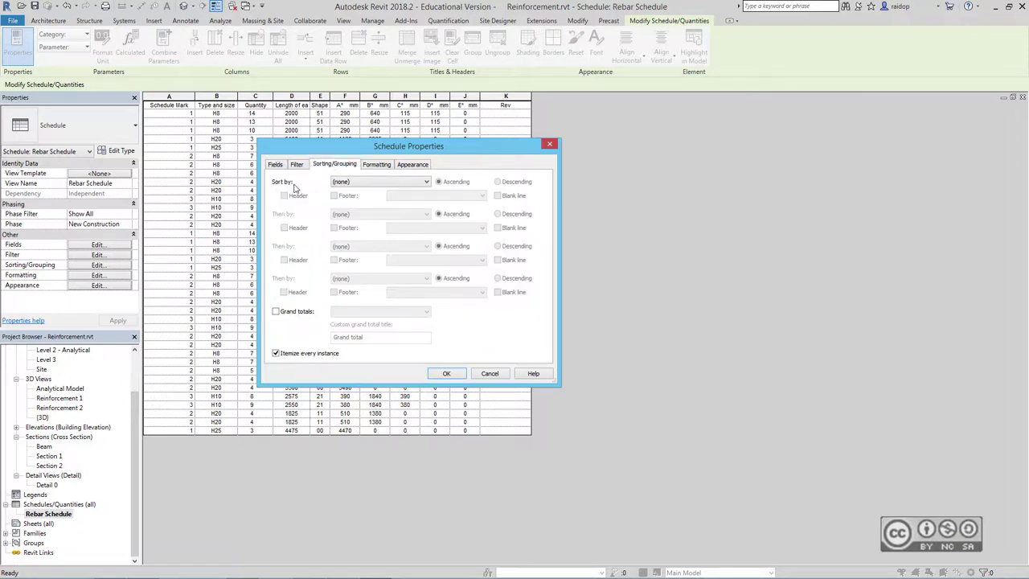
# Step: Sort by Partition, then by Rebar Number, with Itemize every instance turned off
pyautogui.click(354, 183)
pyautogui.click(346, 198)
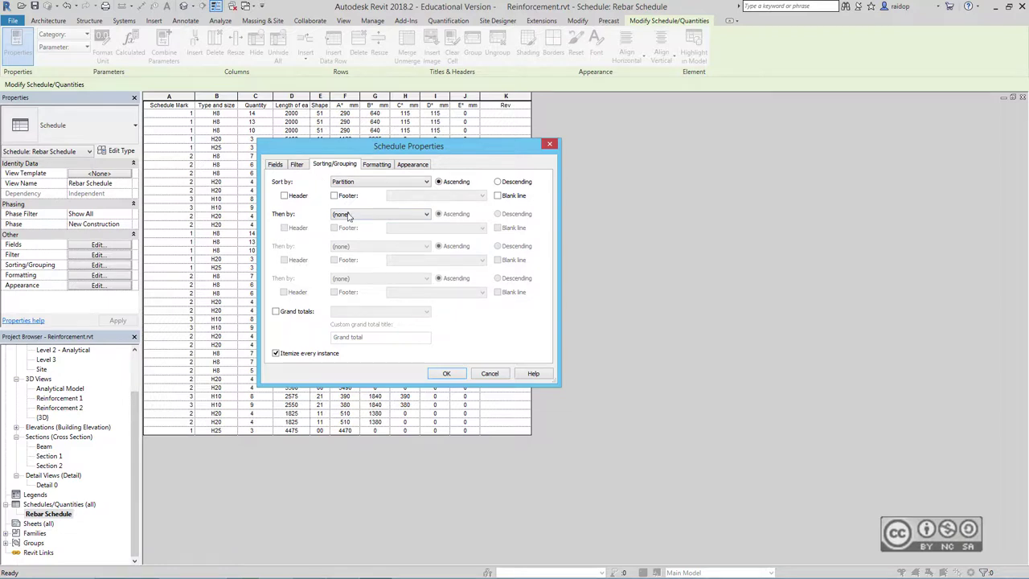
pyautogui.click(348, 216)
pyautogui.click(337, 228)
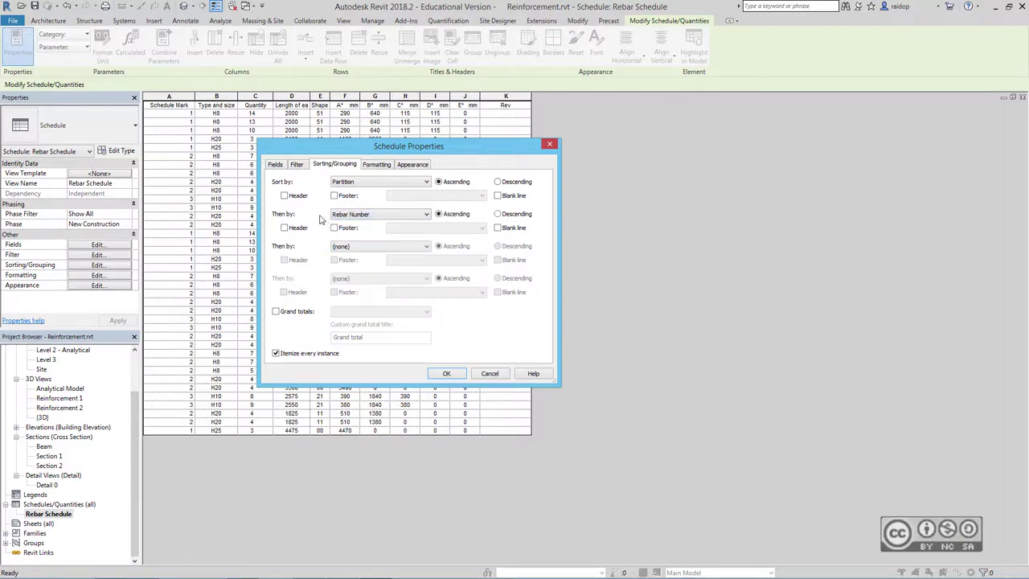
pyautogui.click(276, 355)
pyautogui.click(377, 165)
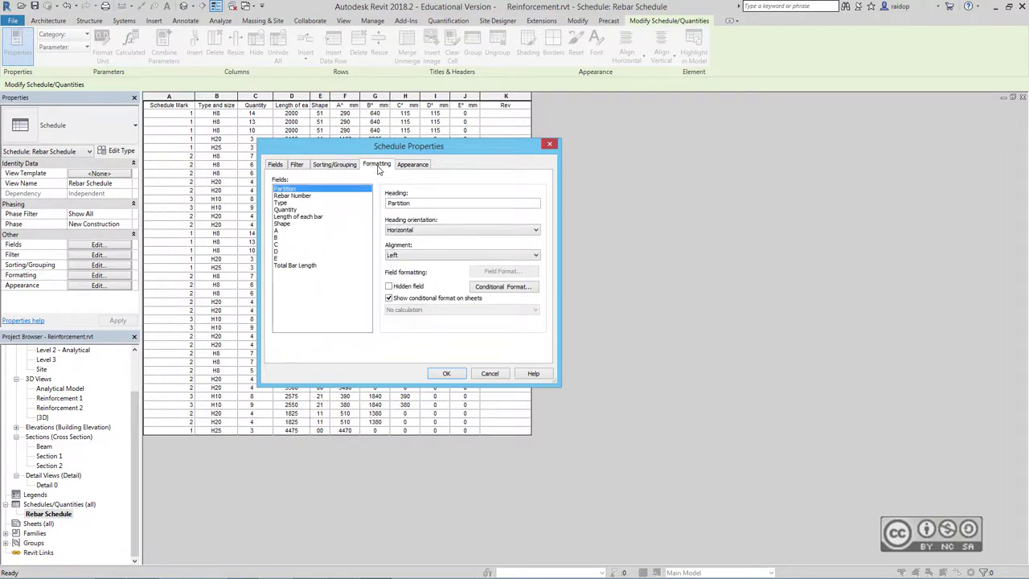
# Step: Centre-align the Partition, Rebar Number and Total Bar Length columns
pyautogui.keyDown('shift'); pyautogui.click(295, 197); pyautogui.keyUp('shift')
pyautogui.keyDown('ctrl'); pyautogui.click(295, 265); pyautogui.keyUp('ctrl')
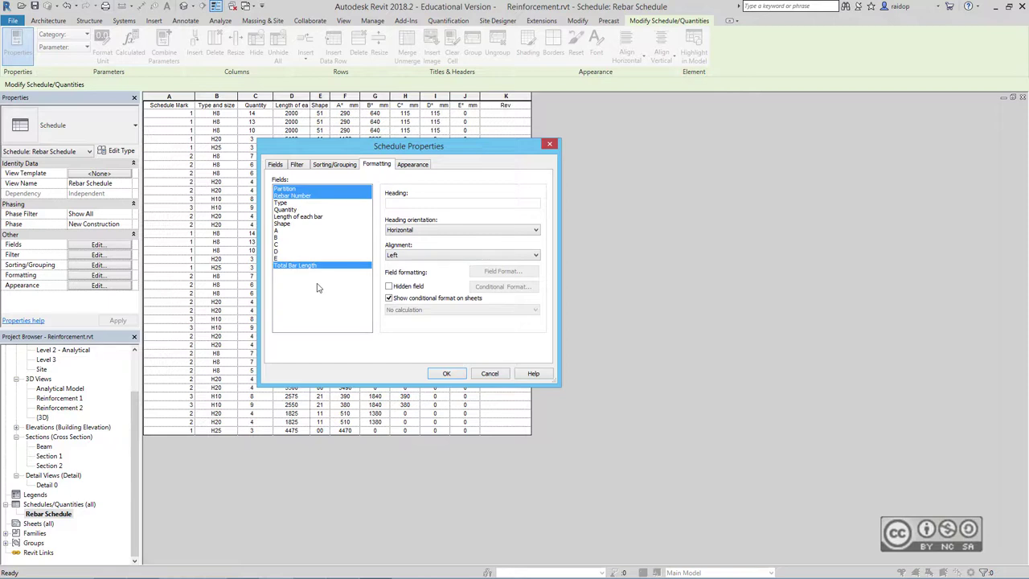
pyautogui.click(400, 255)
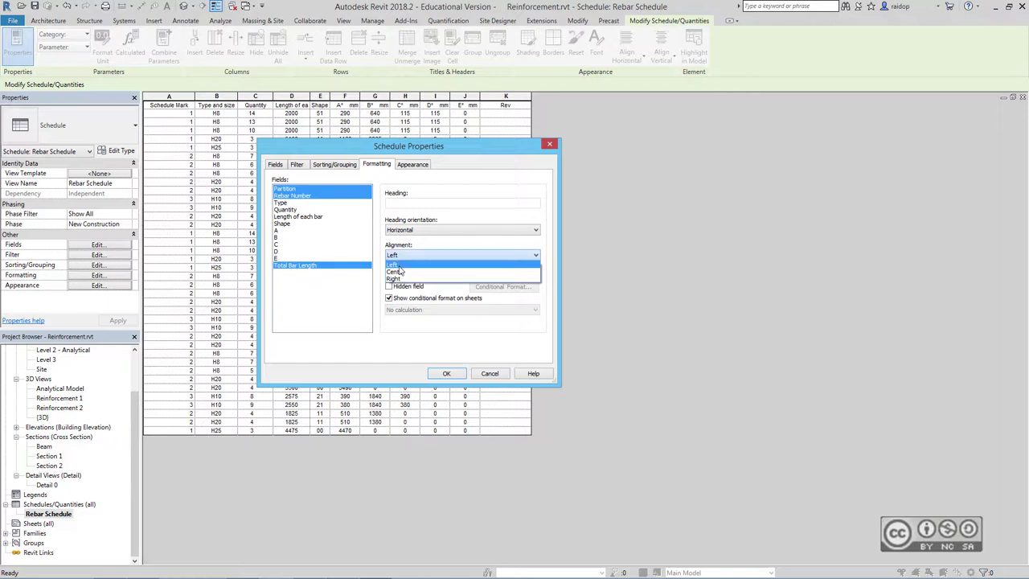
pyautogui.click(400, 274)
# Step: Calculate totals for Total Bar Length, apply, and widen the length and shape columns
pyautogui.click(283, 267)
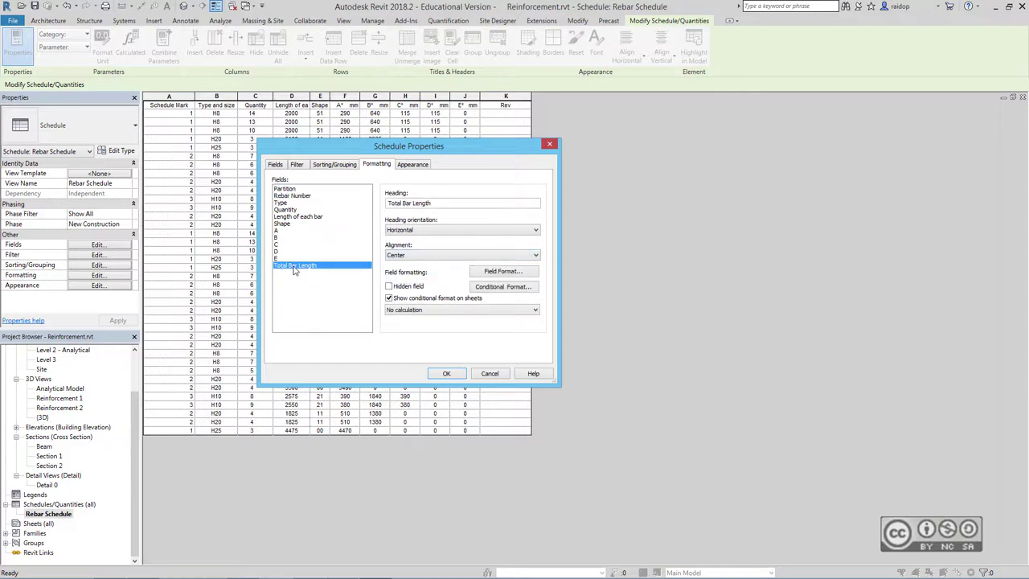
pyautogui.click(431, 310)
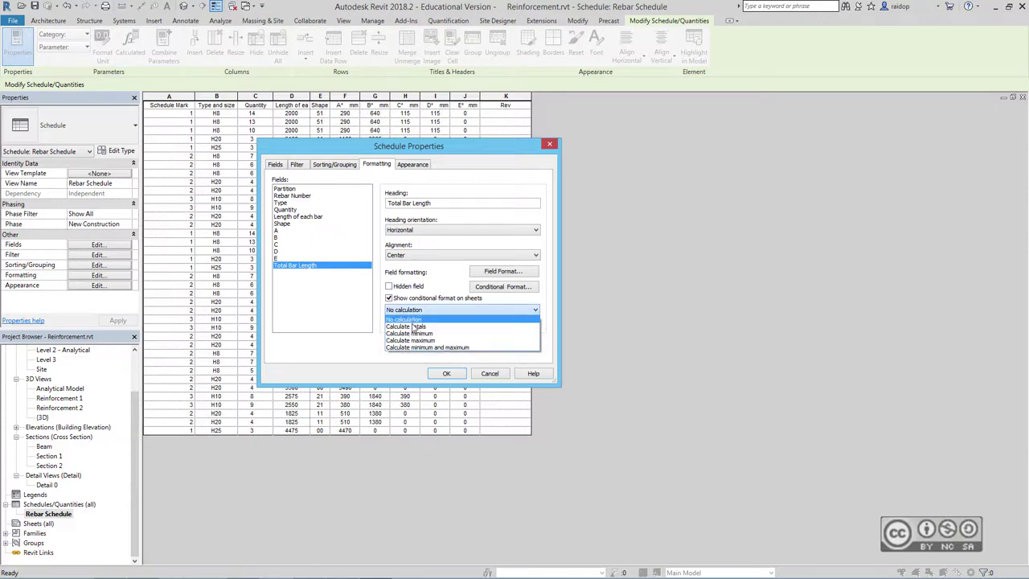
pyautogui.click(411, 326)
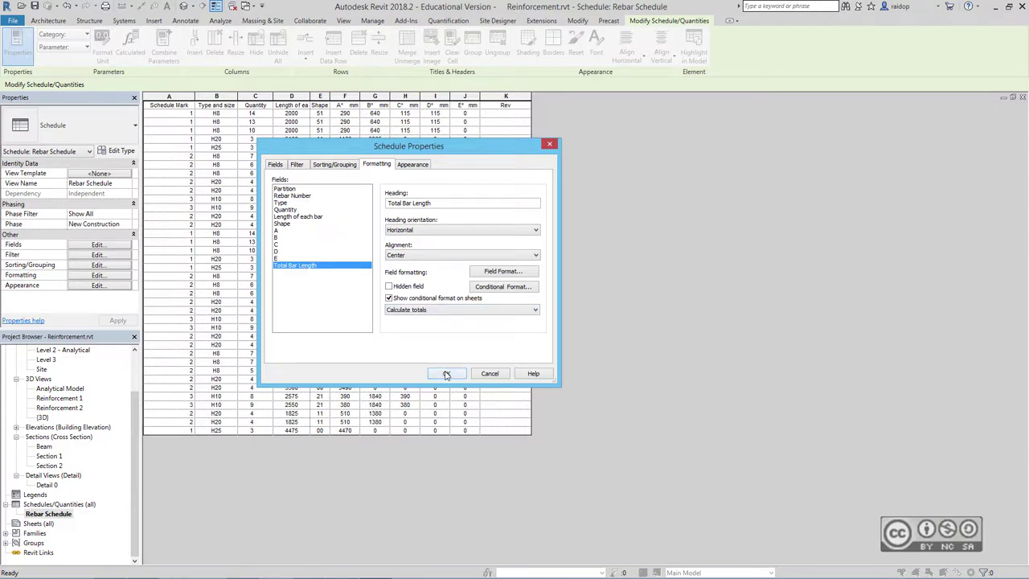
pyautogui.click(447, 373)
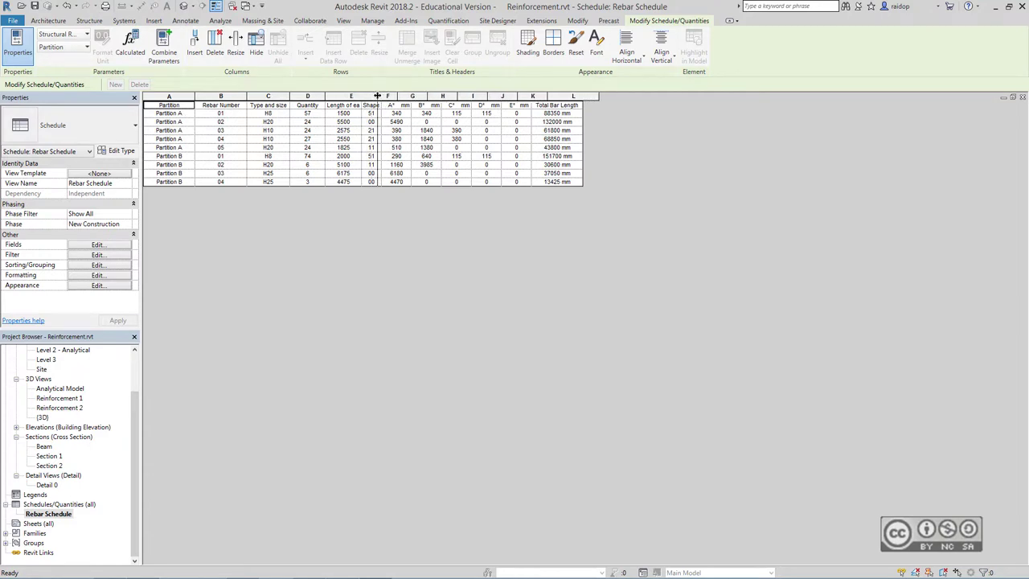
pyautogui.moveTo(361, 96); pyautogui.dragTo(441, 96)
pyautogui.click(49, 514)
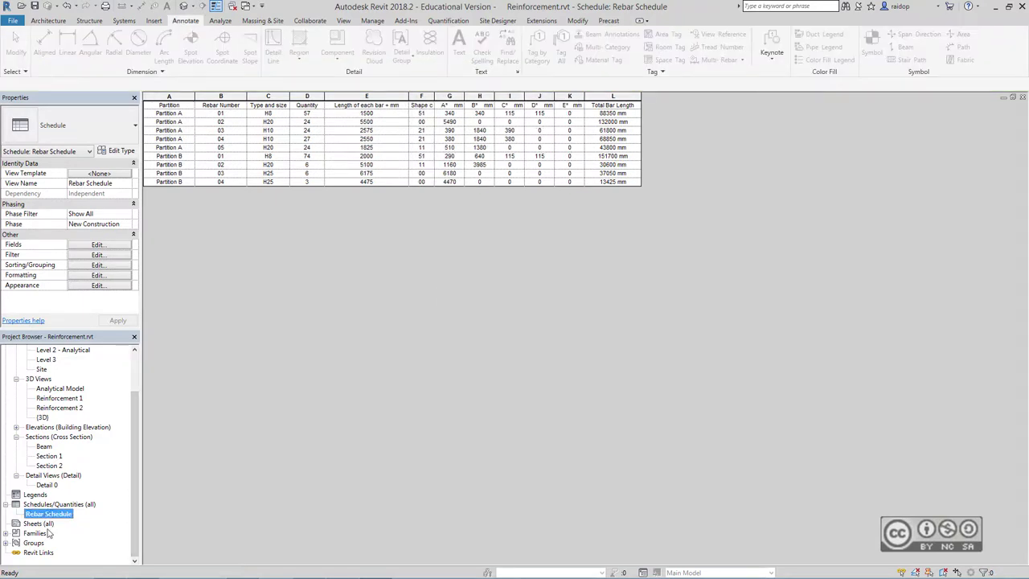
# Step: Create a new sheet using the A1 metric title block
pyautogui.click(35, 525)
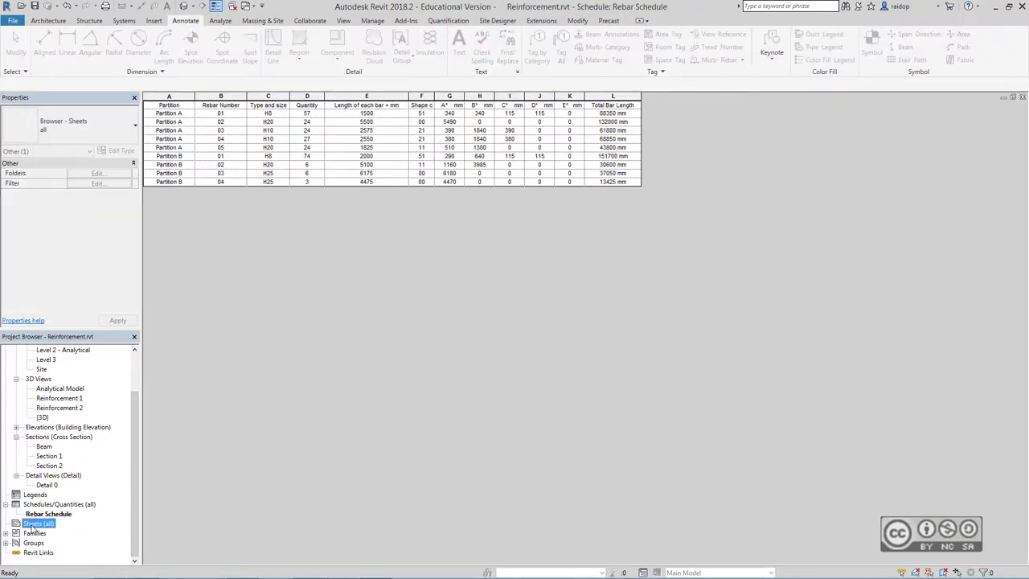
pyautogui.rightClick(34, 524)
pyautogui.click(73, 461)
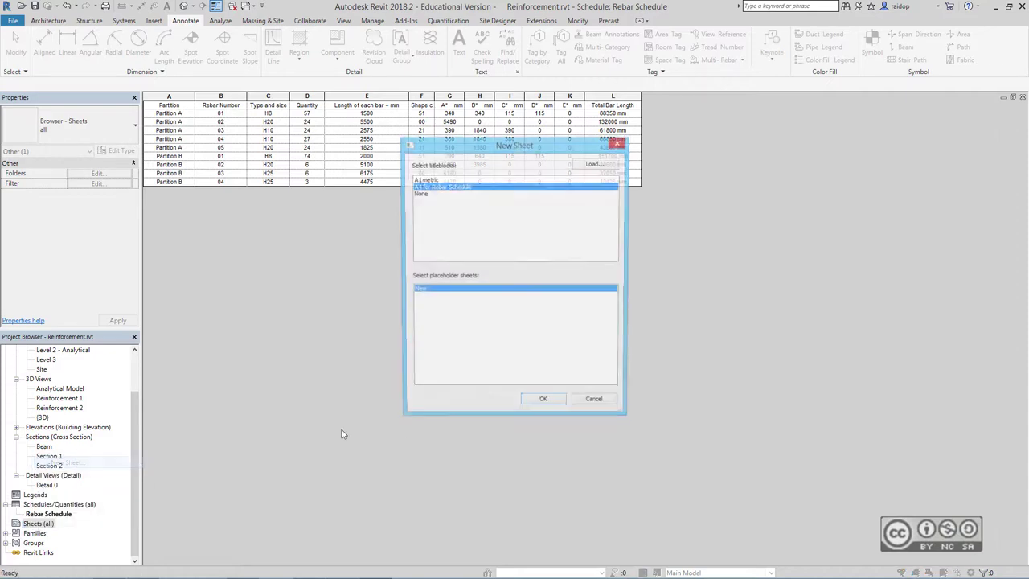
pyautogui.click(538, 406)
# Step: Place the Beam section view near the top of sheet S.1
pyautogui.click(44, 447)
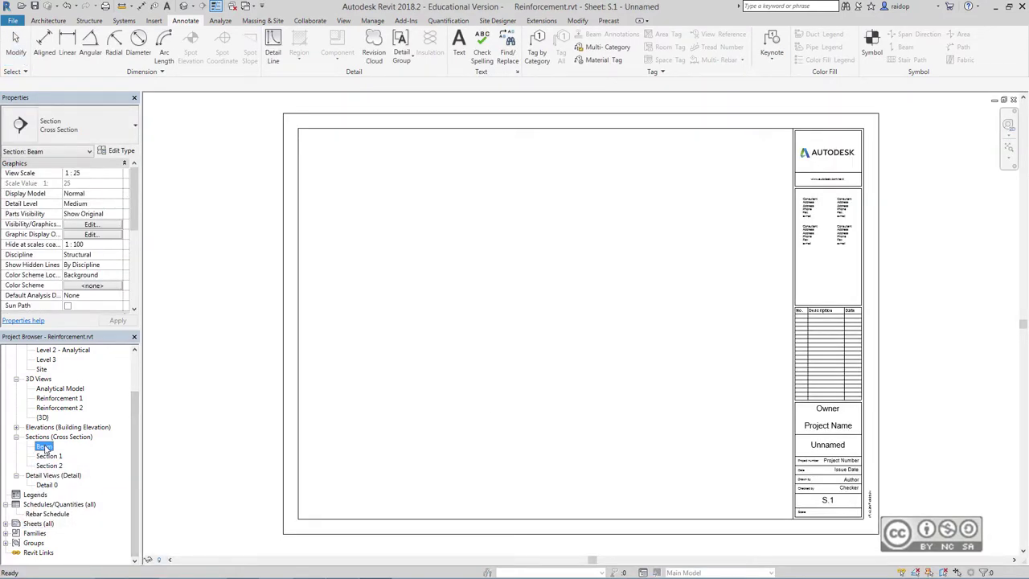
pyautogui.moveTo(44, 449); pyautogui.dragTo(525, 246)
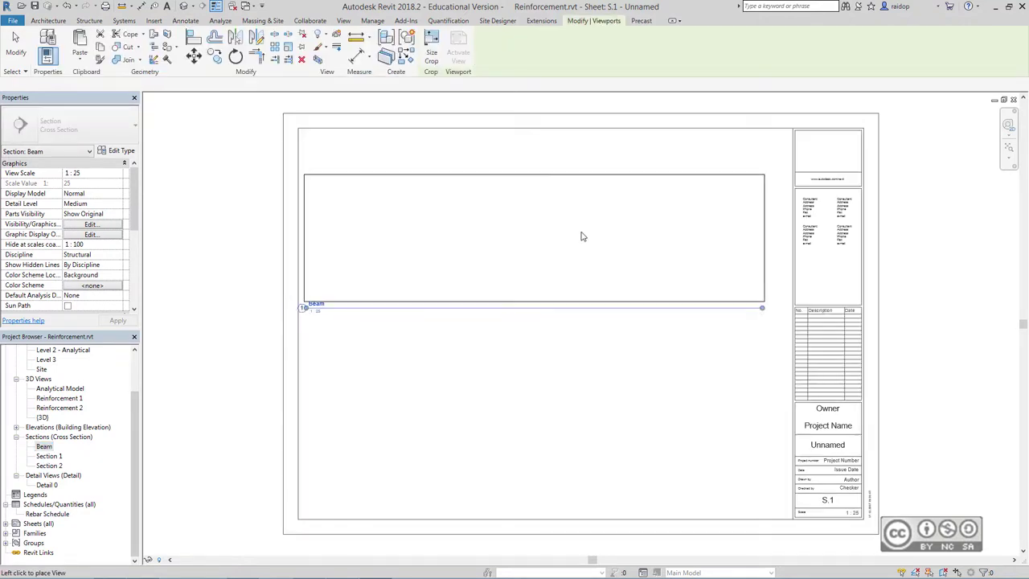
pyautogui.click(547, 208)
pyautogui.click(547, 354)
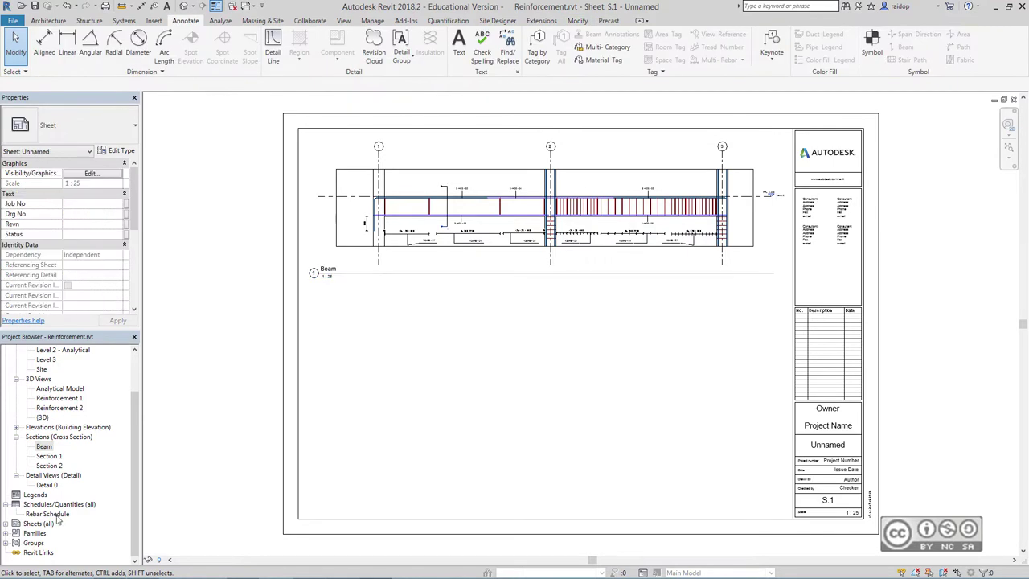
# Step: Place the Rebar Schedule on the sheet below the Beam view
pyautogui.click(55, 514)
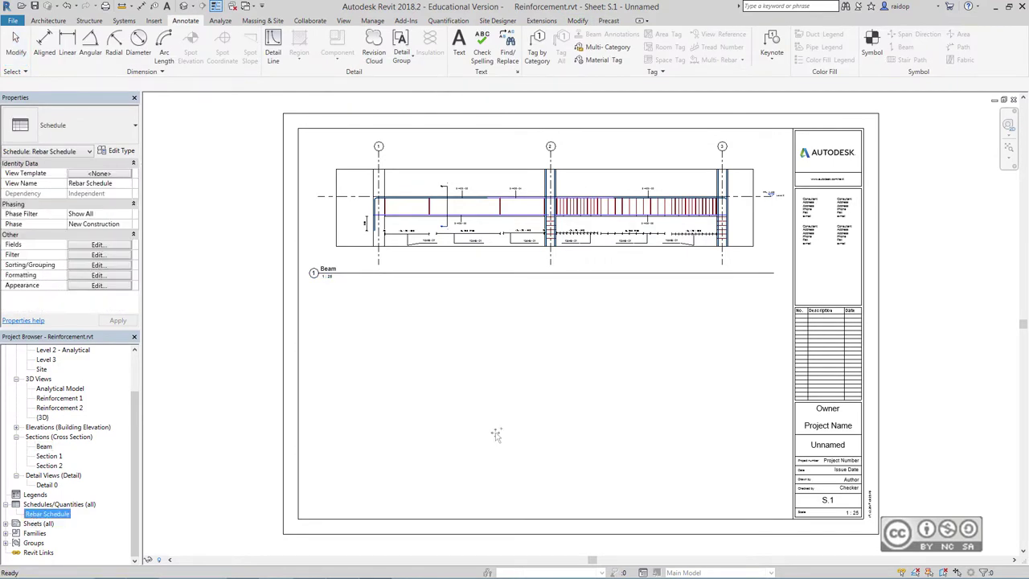
pyautogui.moveTo(34, 519); pyautogui.dragTo(469, 355)
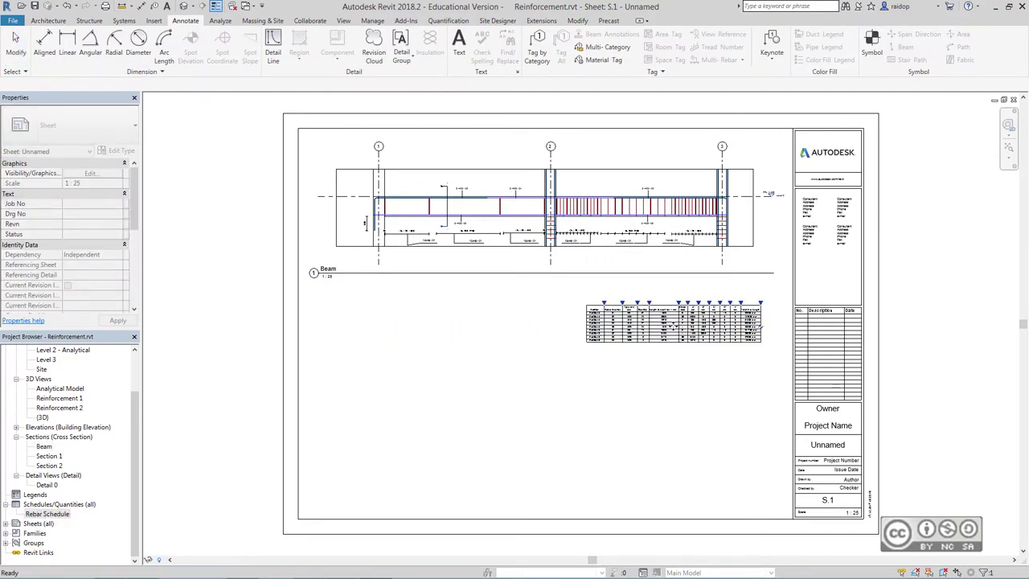
pyautogui.click(641, 328)
pyautogui.click(444, 369)
pyautogui.scroll(-1, 444, 369)
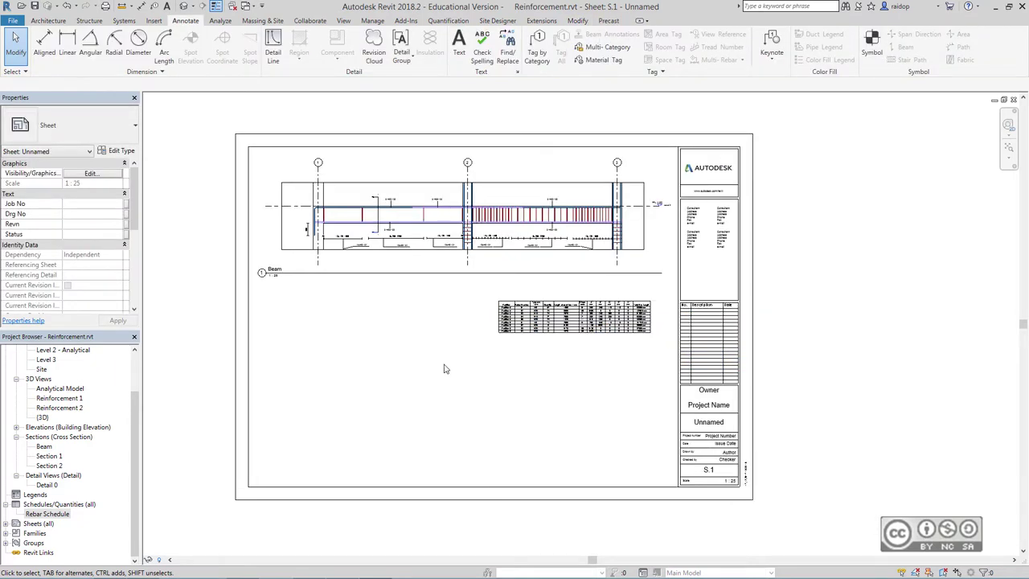